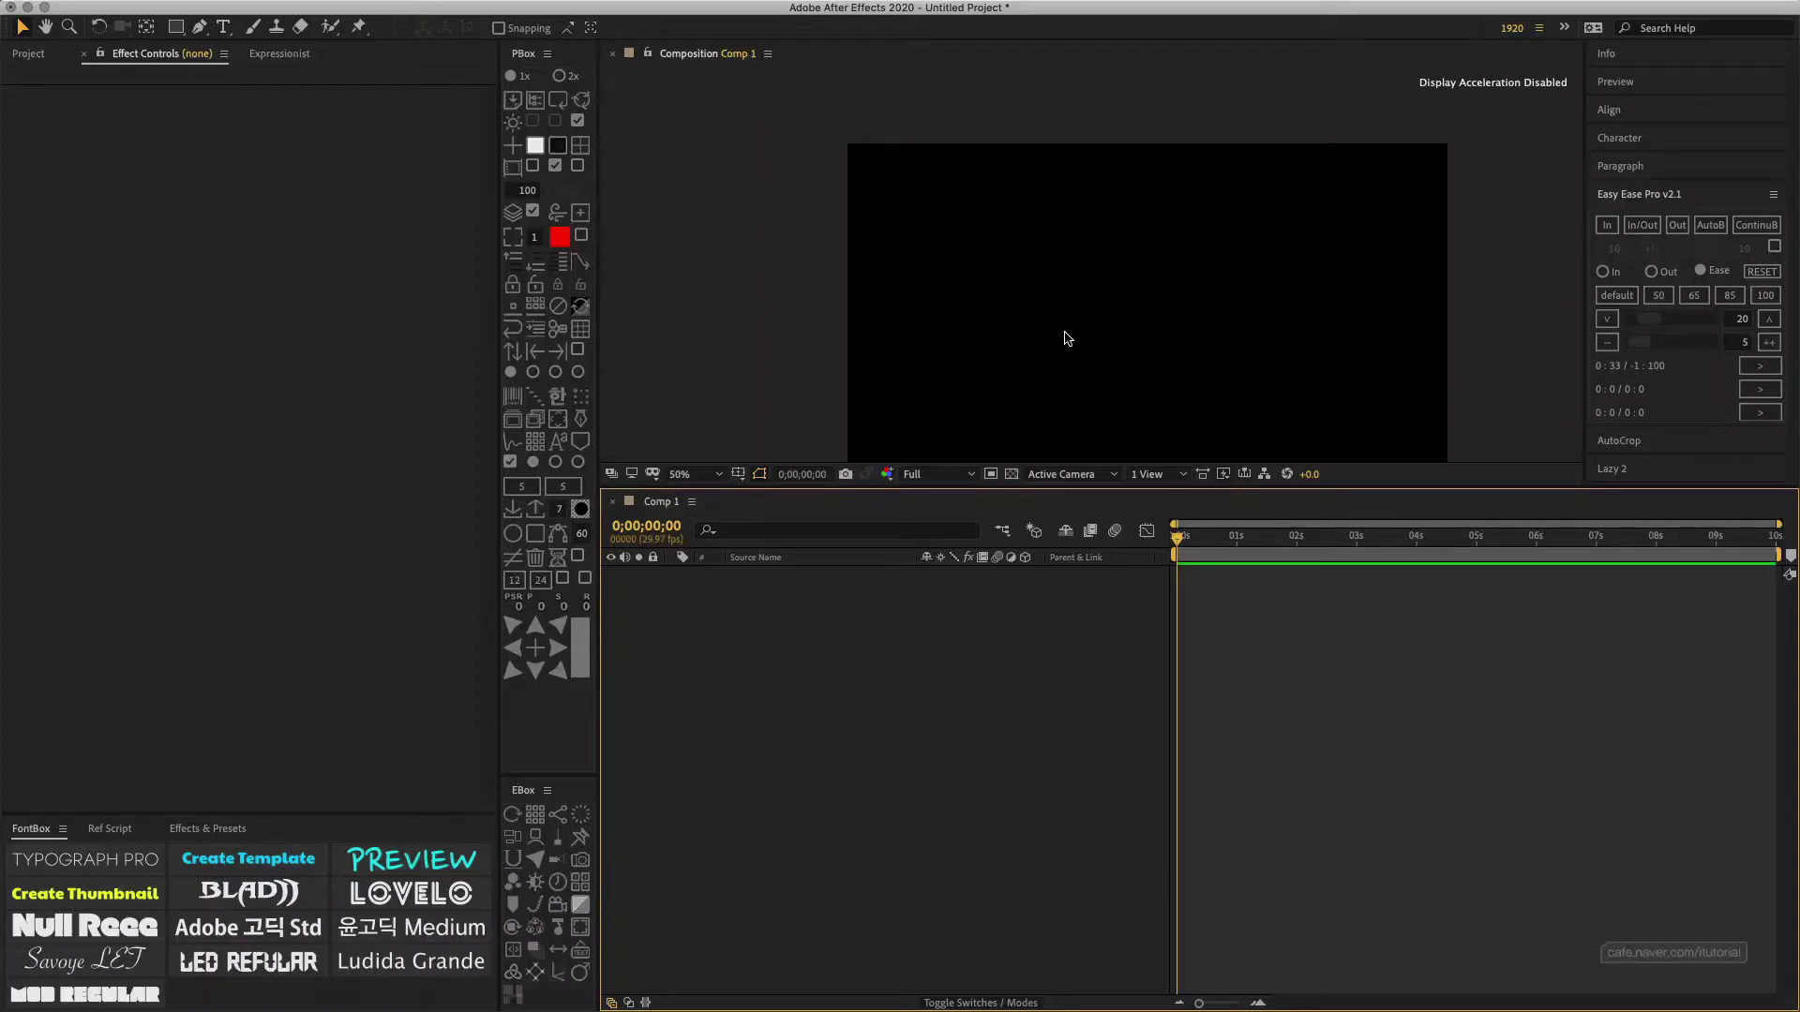
Step: Draw a tall narrow rectangle near the comp's upper left with the Rectangle tool
drag(1065, 338, 980, 269)
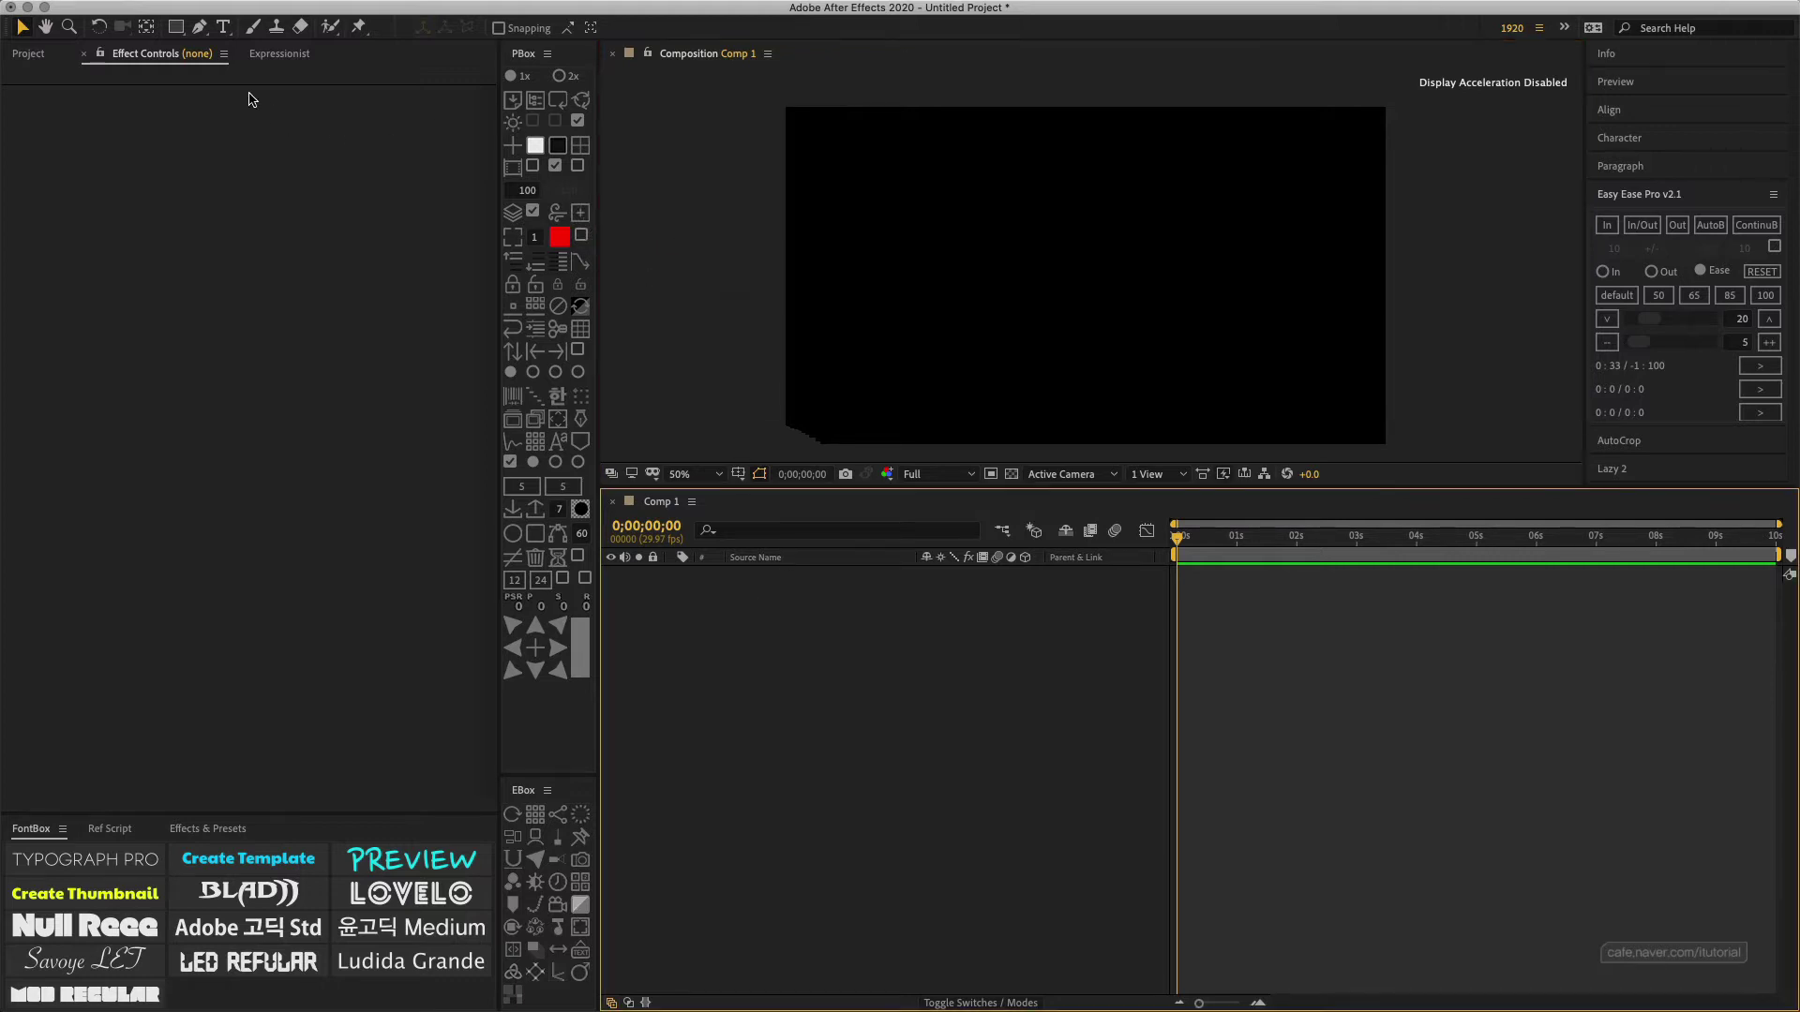
click(175, 27)
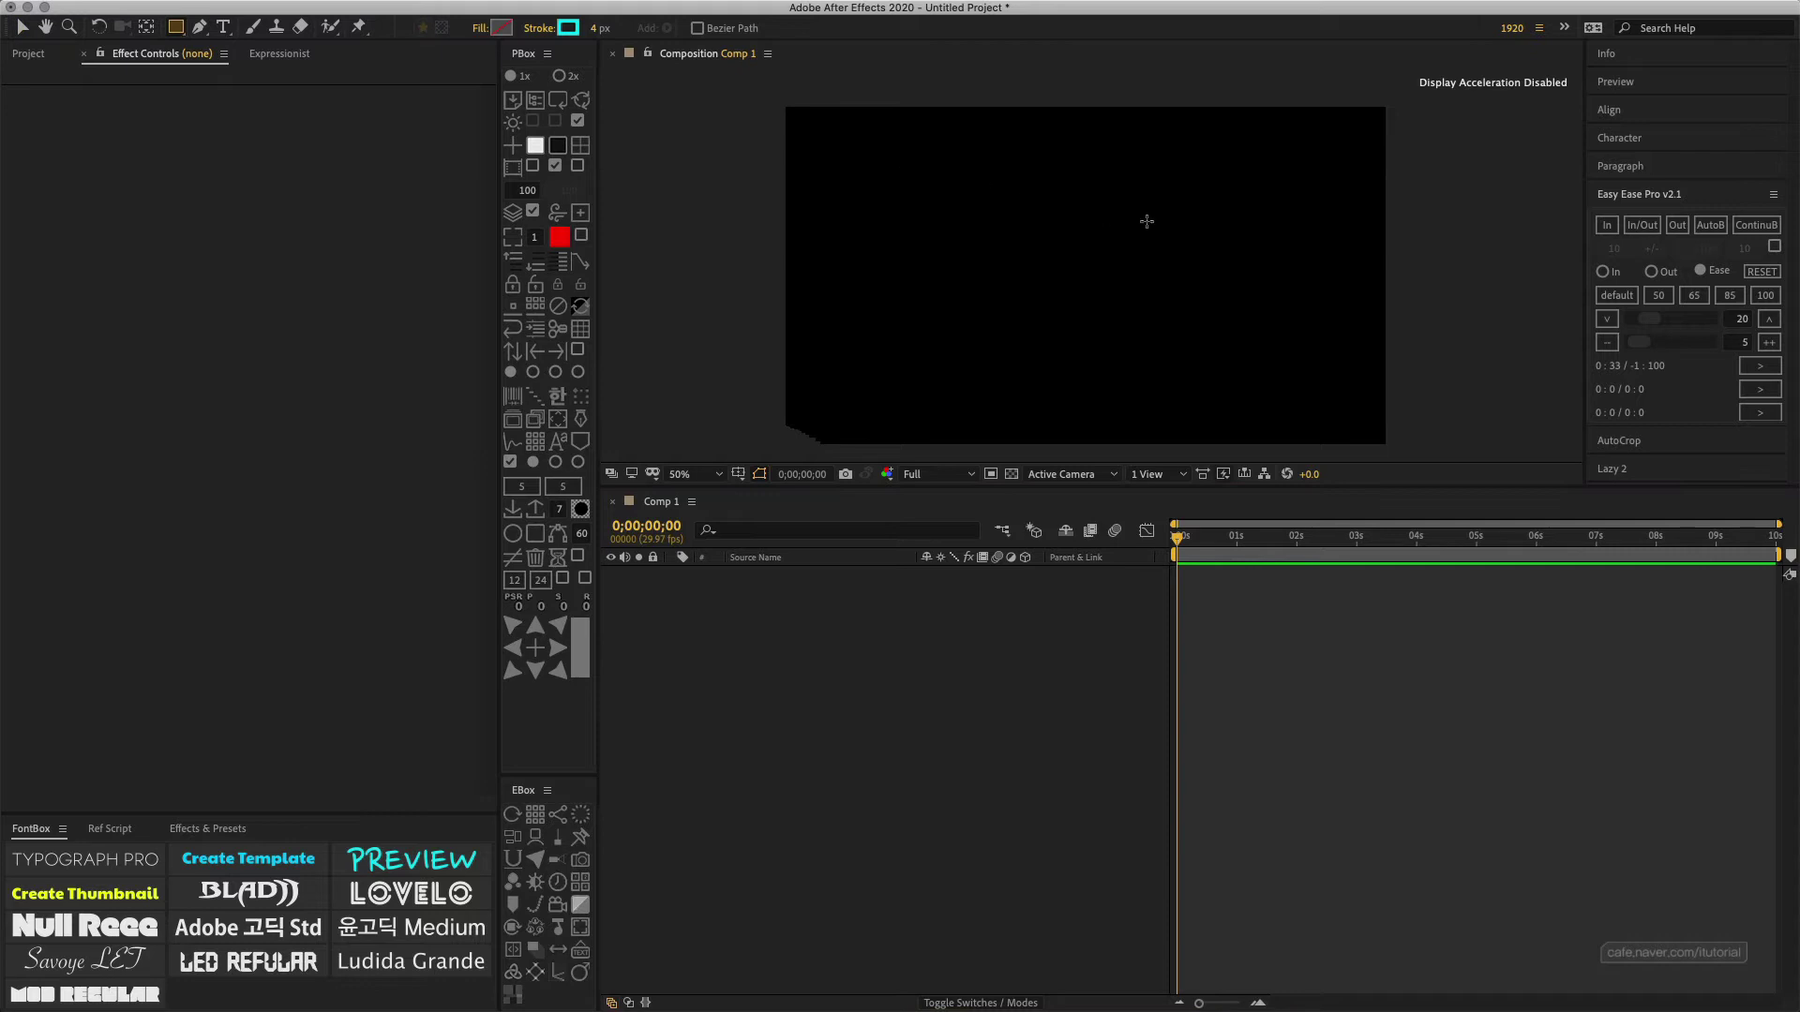
drag(884, 139, 898, 201)
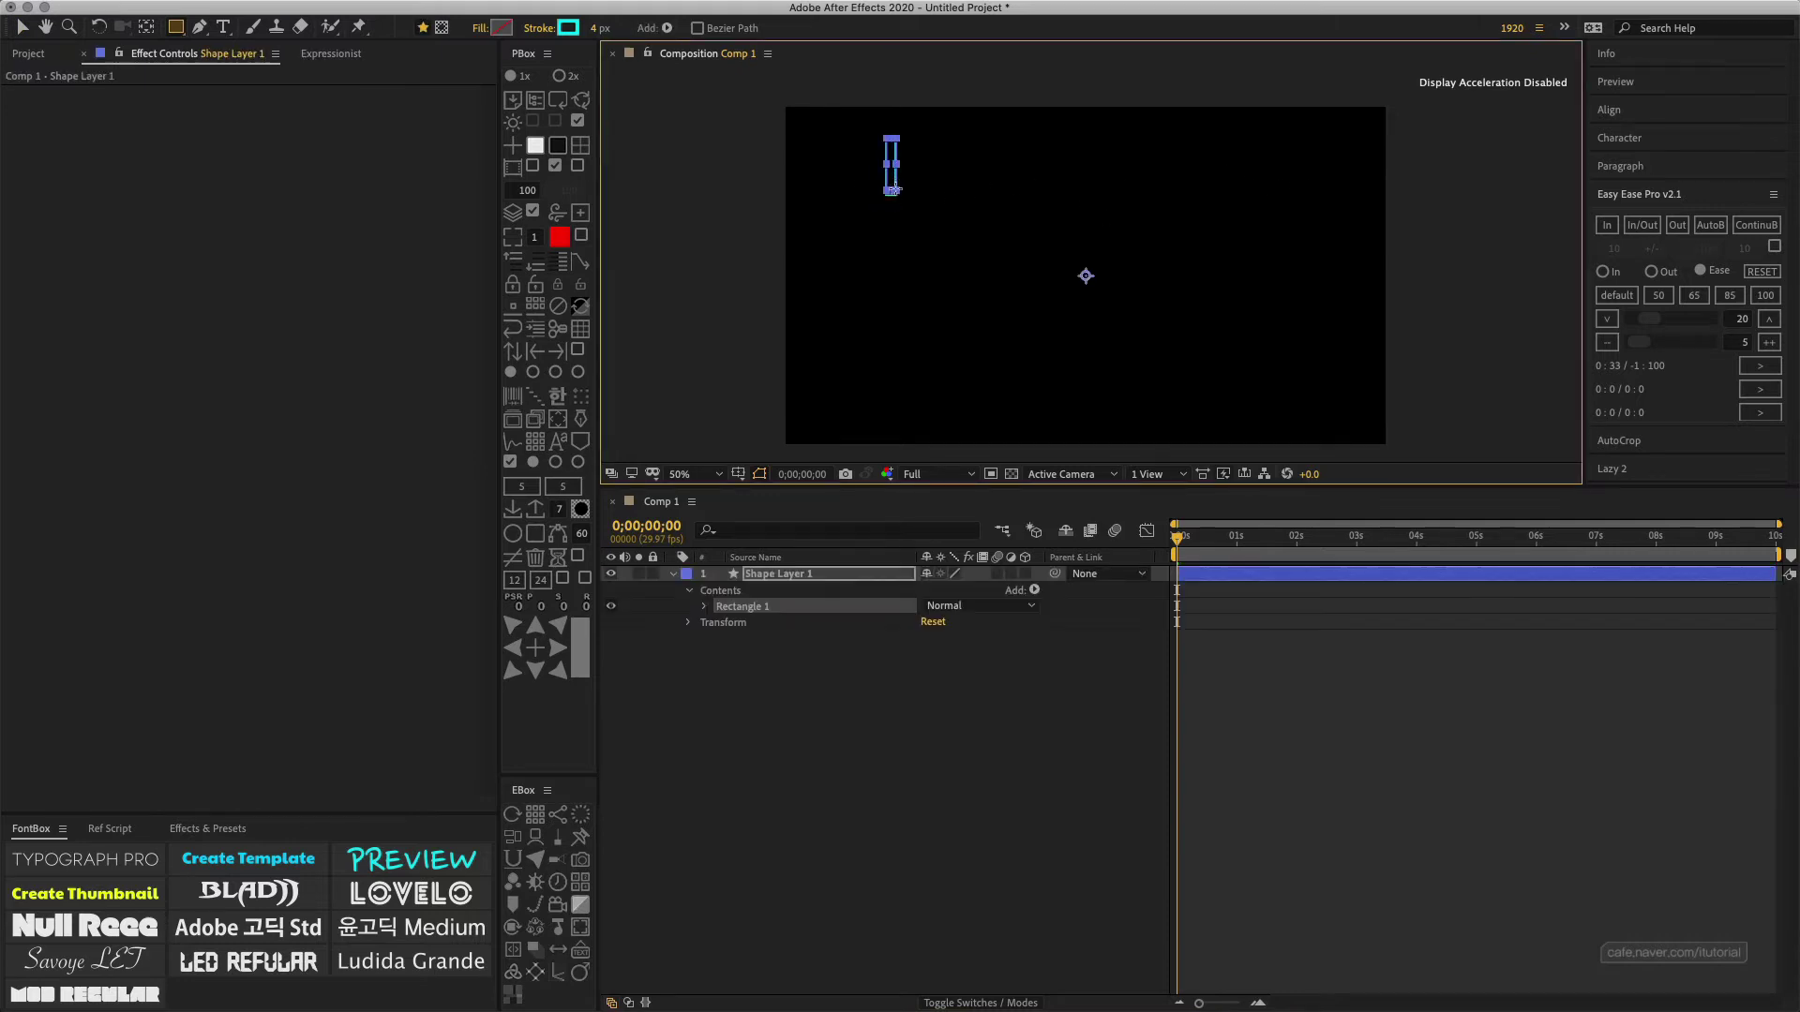
Step: Apply the PBox Repeater and Repeater Anchor Layer effect to Shape Layer 1, then check its layer list
click(779, 575)
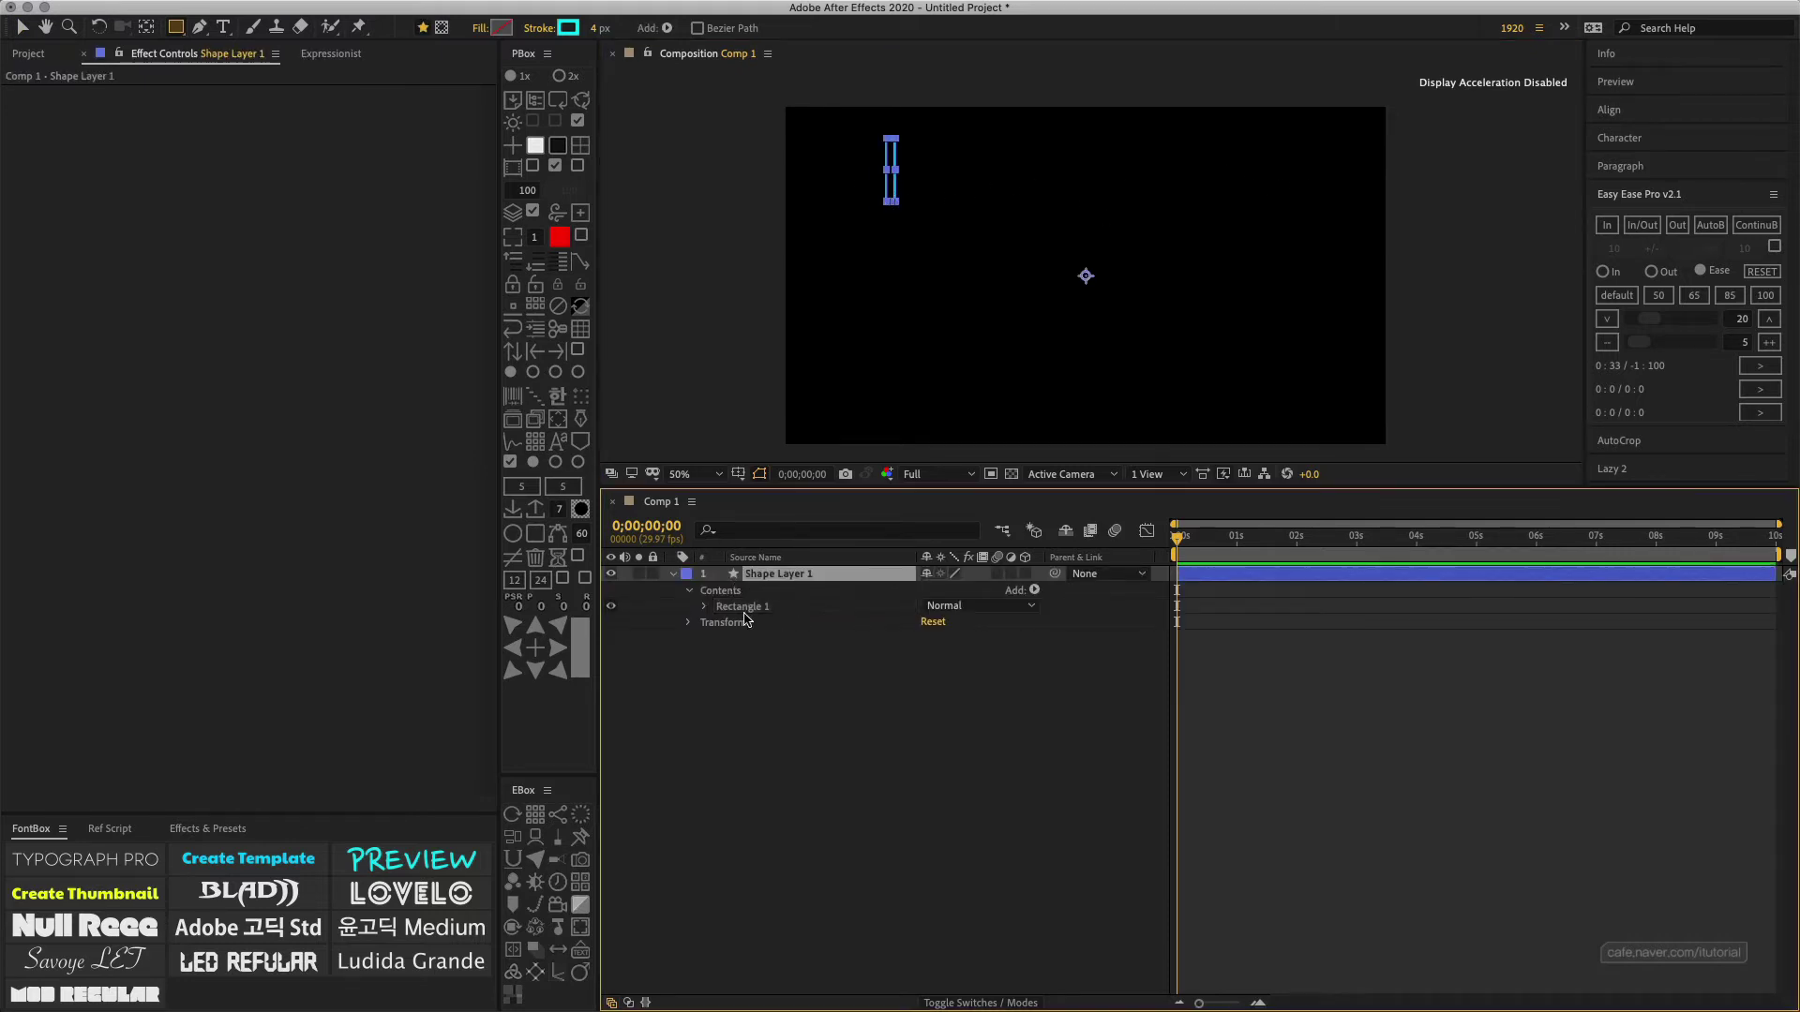
click(582, 215)
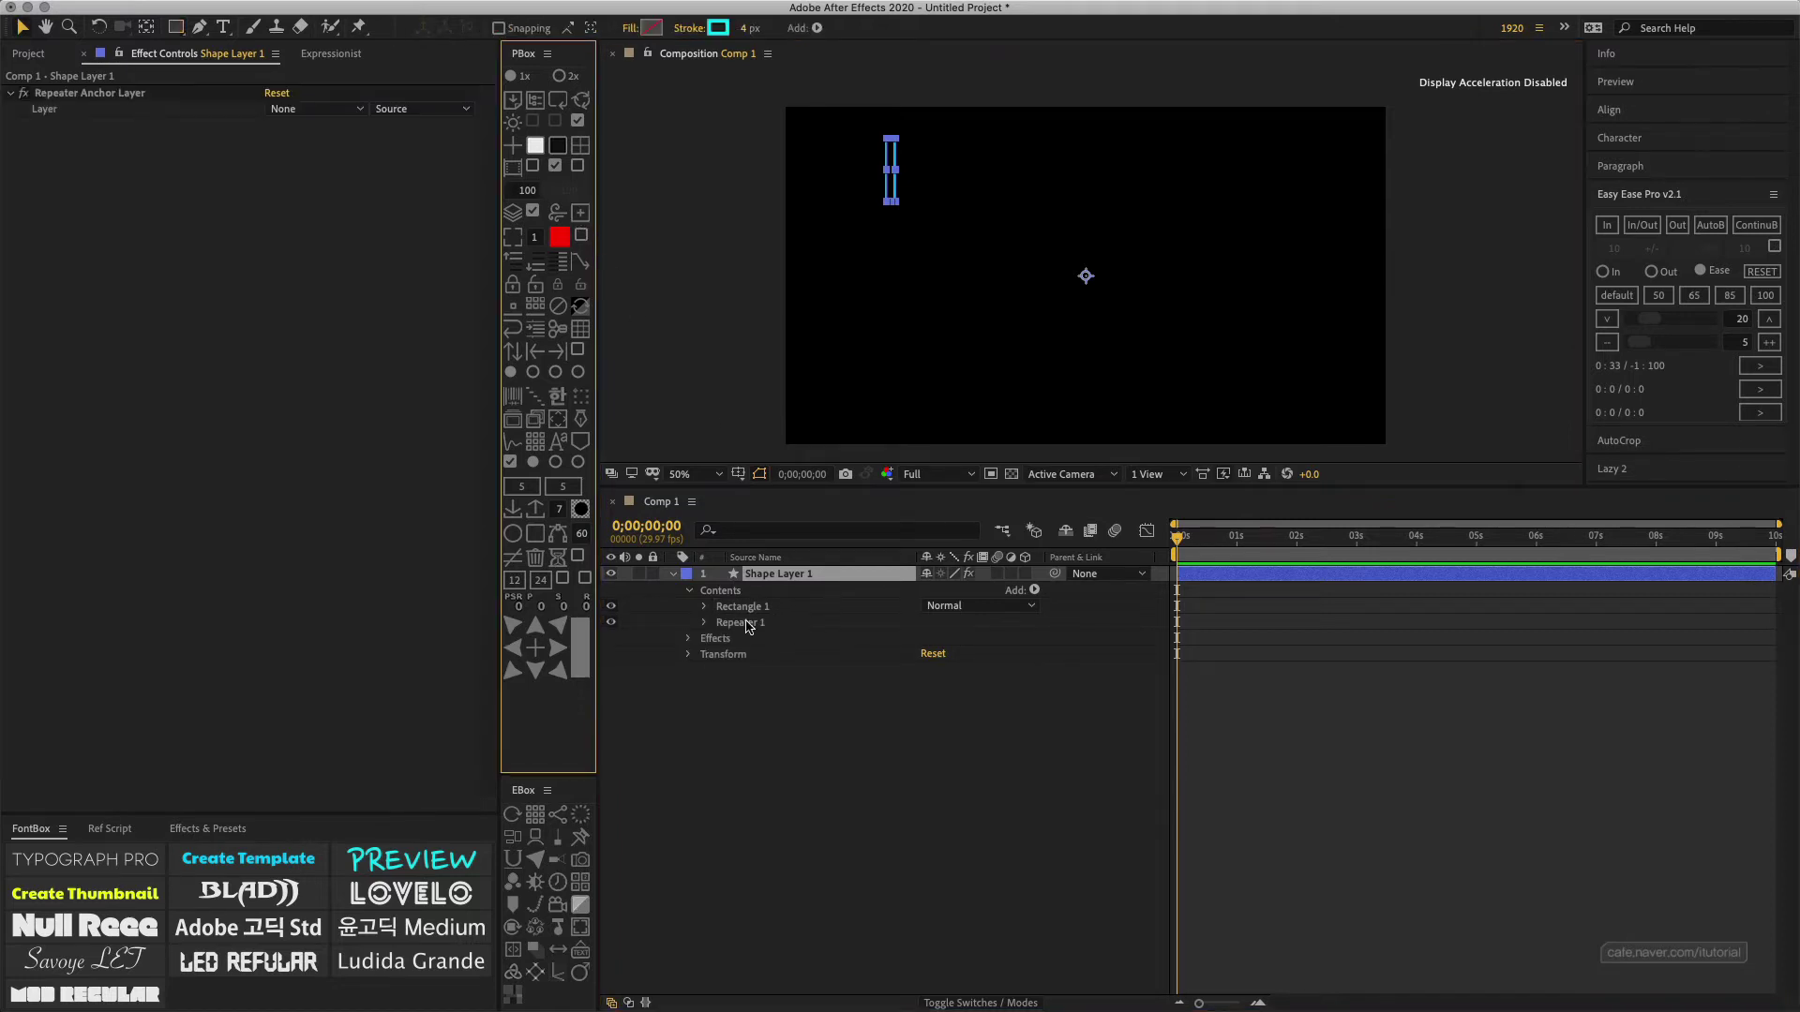
click(783, 579)
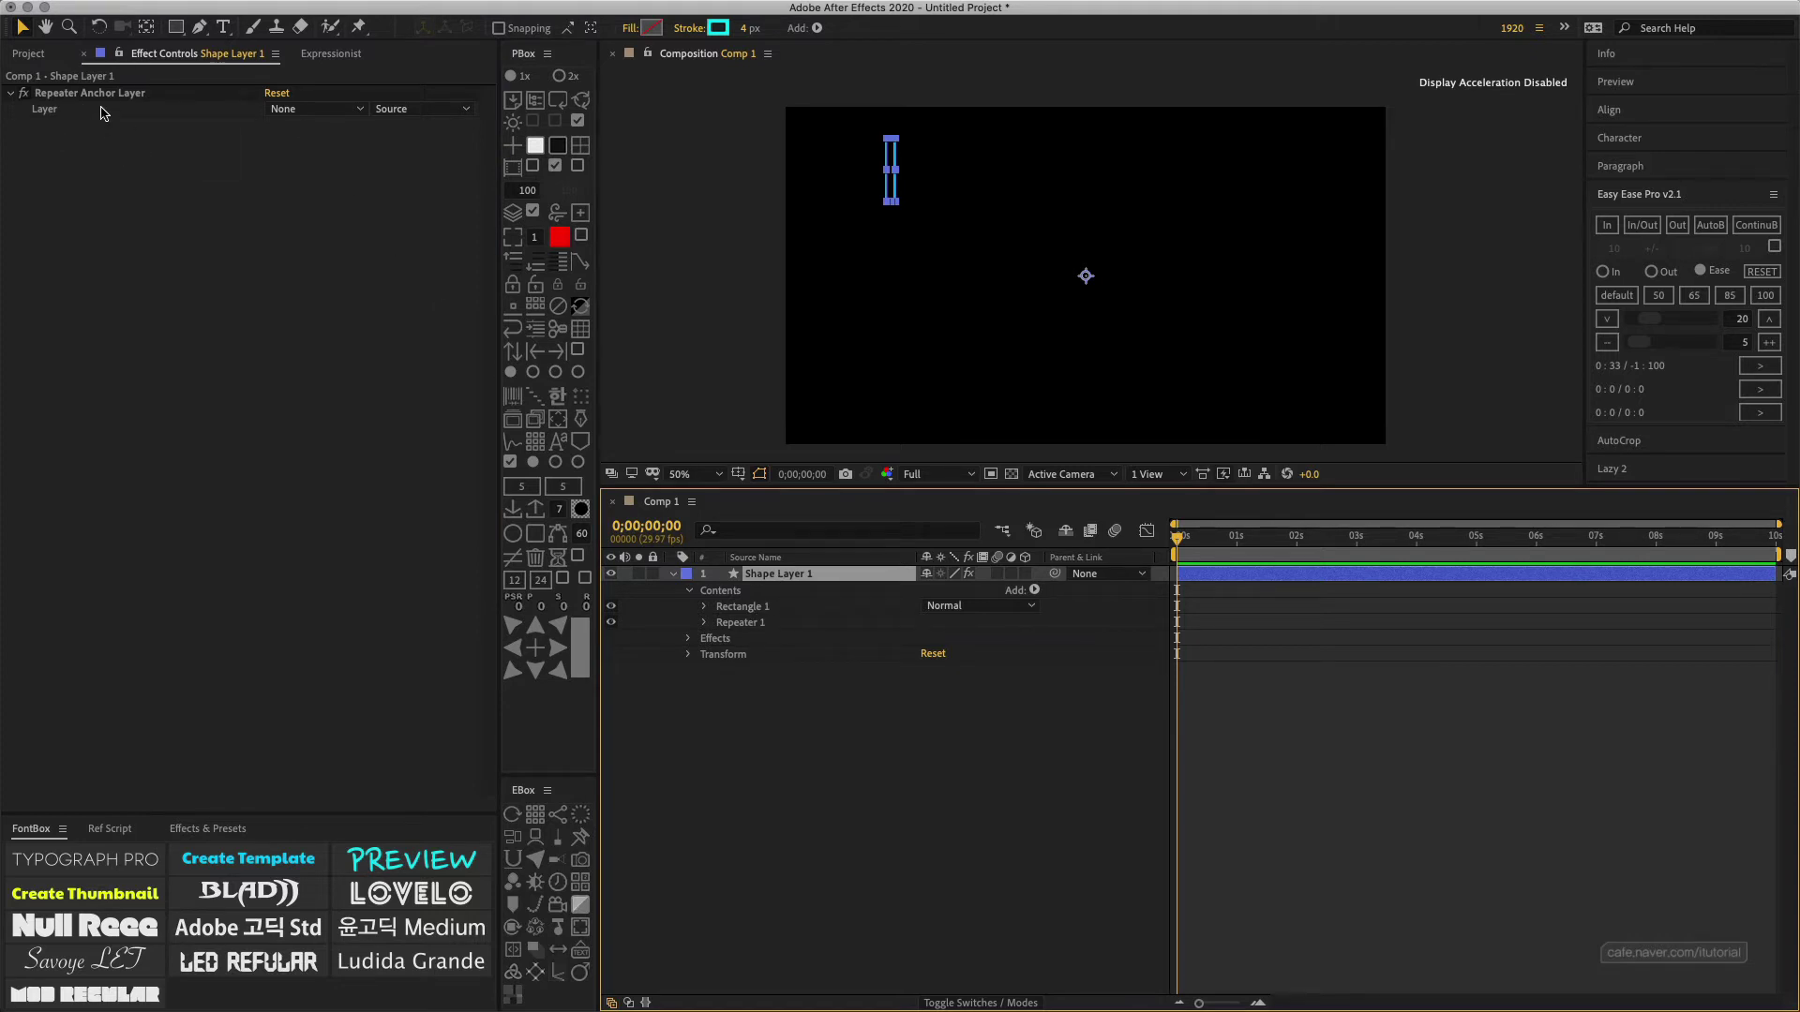
click(356, 112)
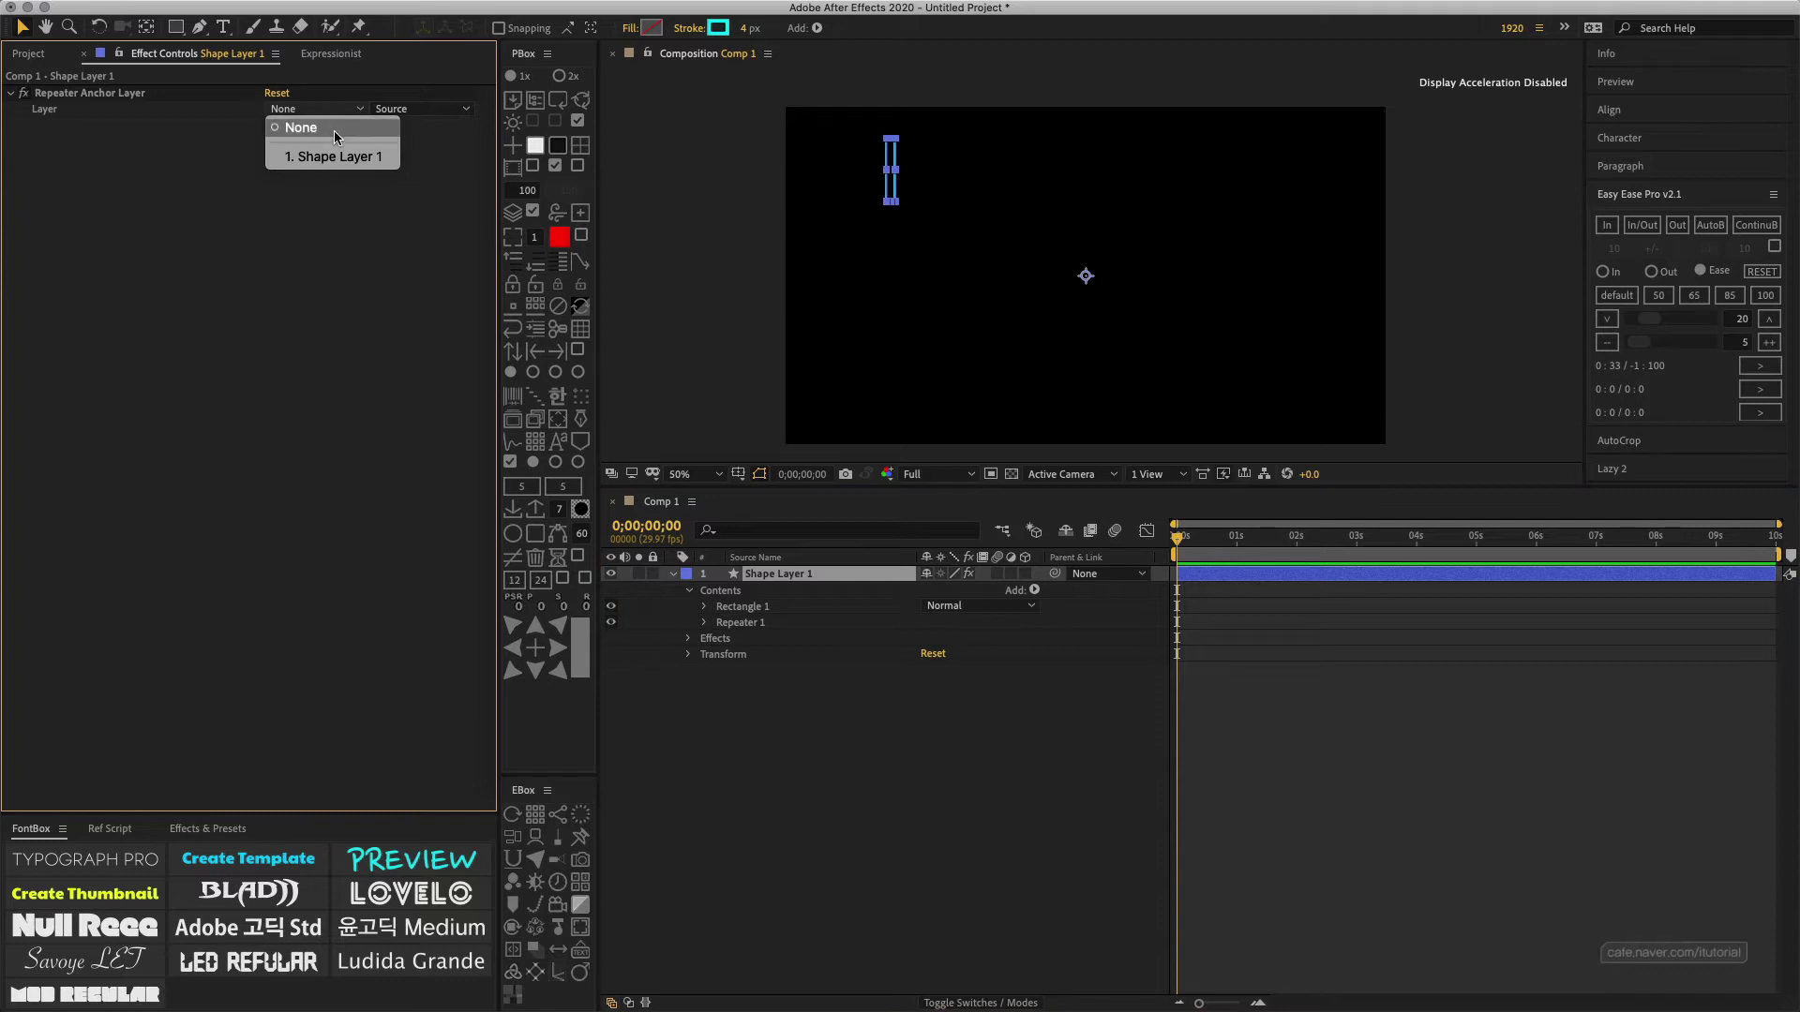
click(334, 127)
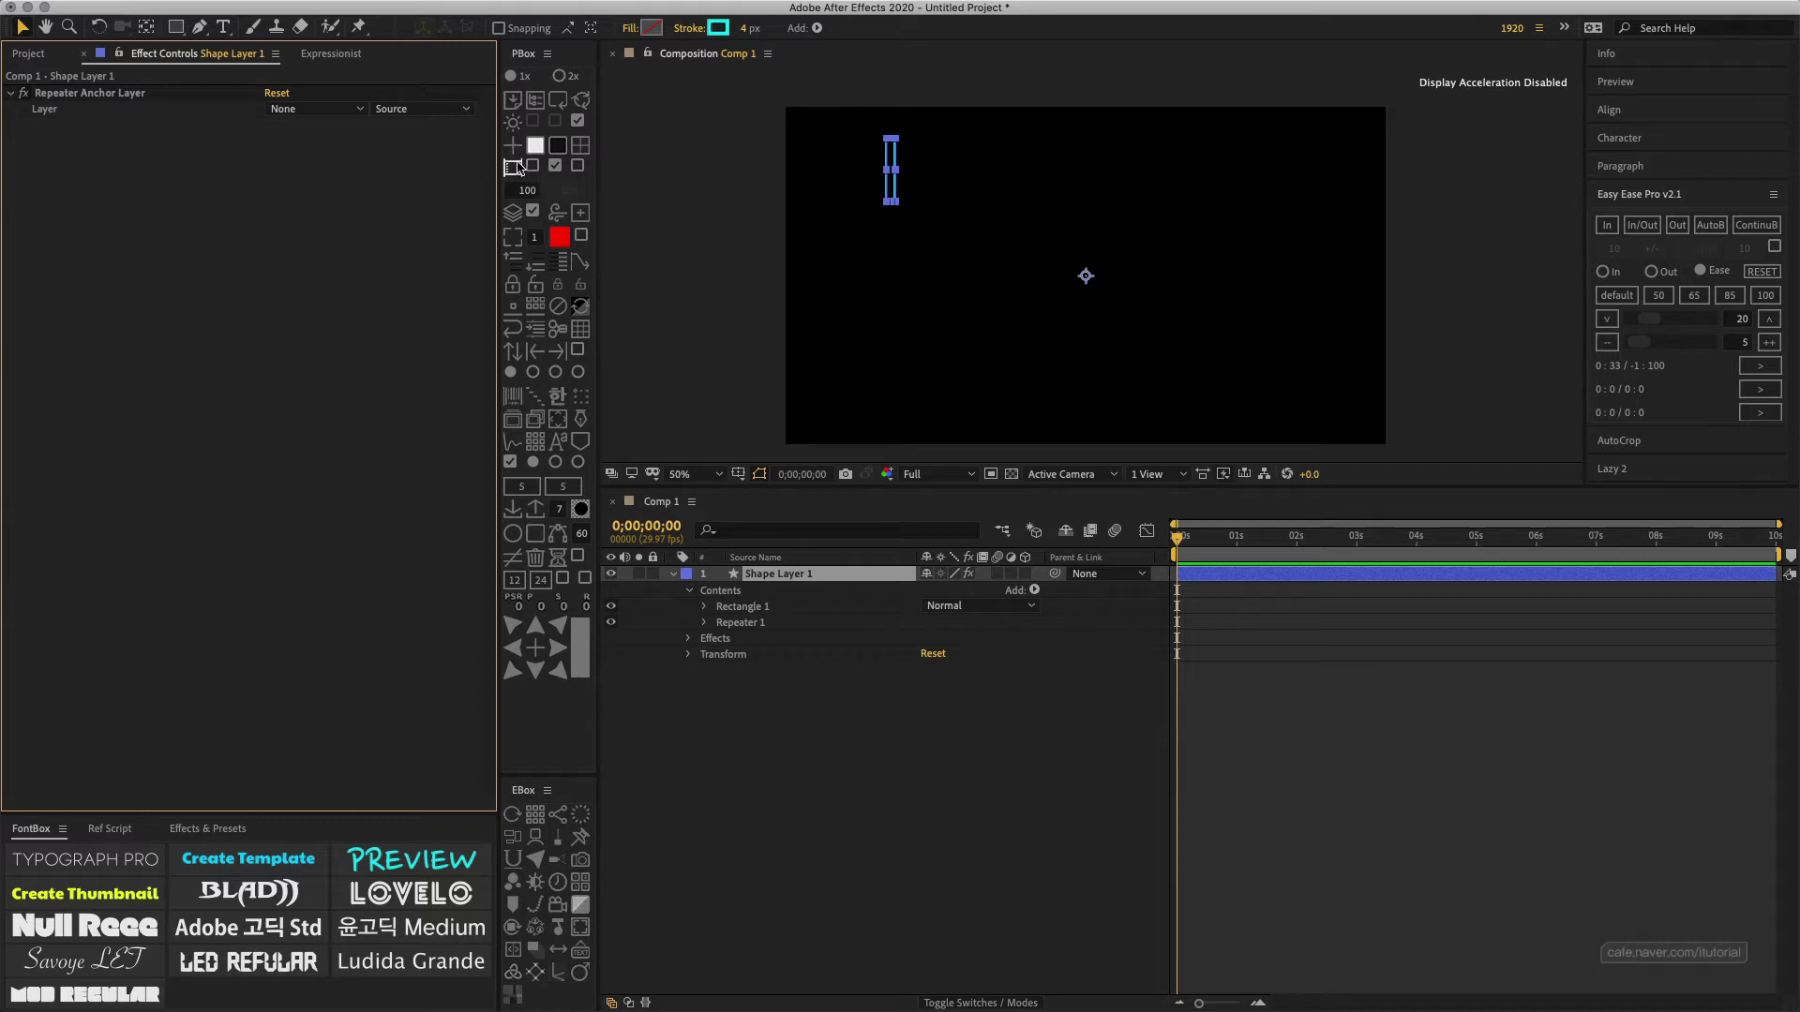
Step: Add Null 1, move it up-left, and make it the Repeater Anchor Layer source
click(513, 147)
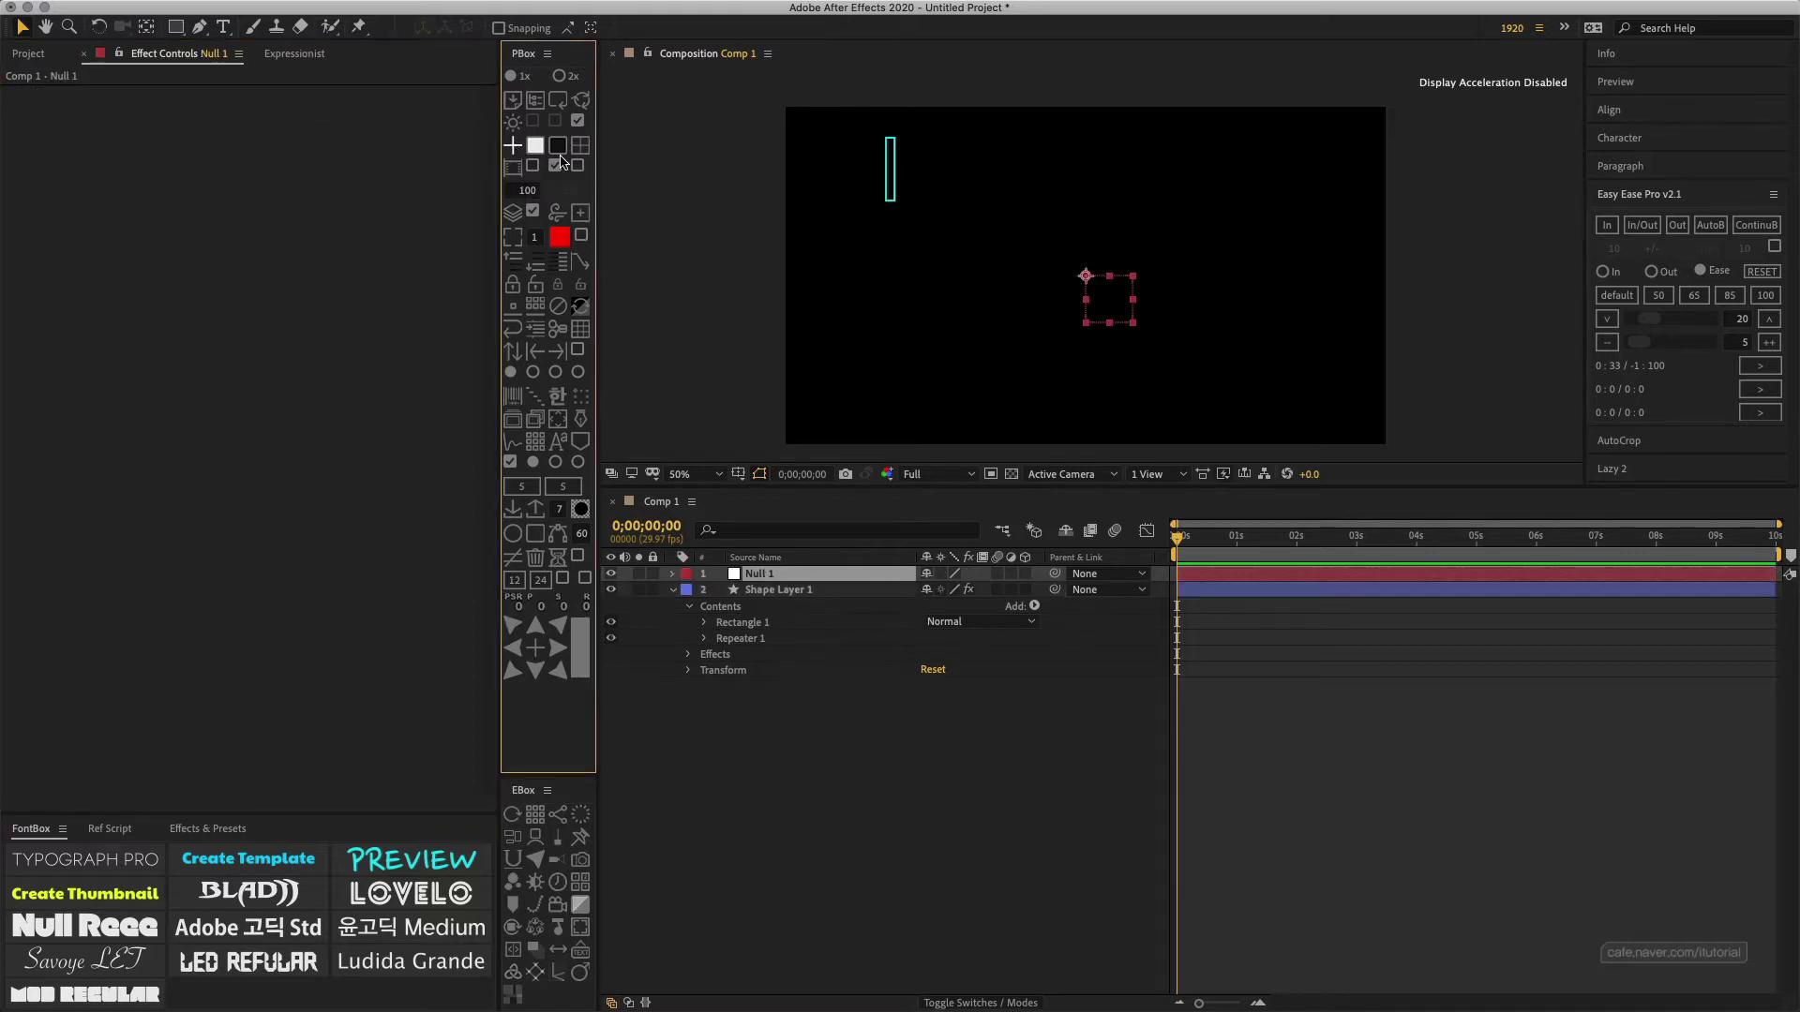
drag(1090, 286, 968, 265)
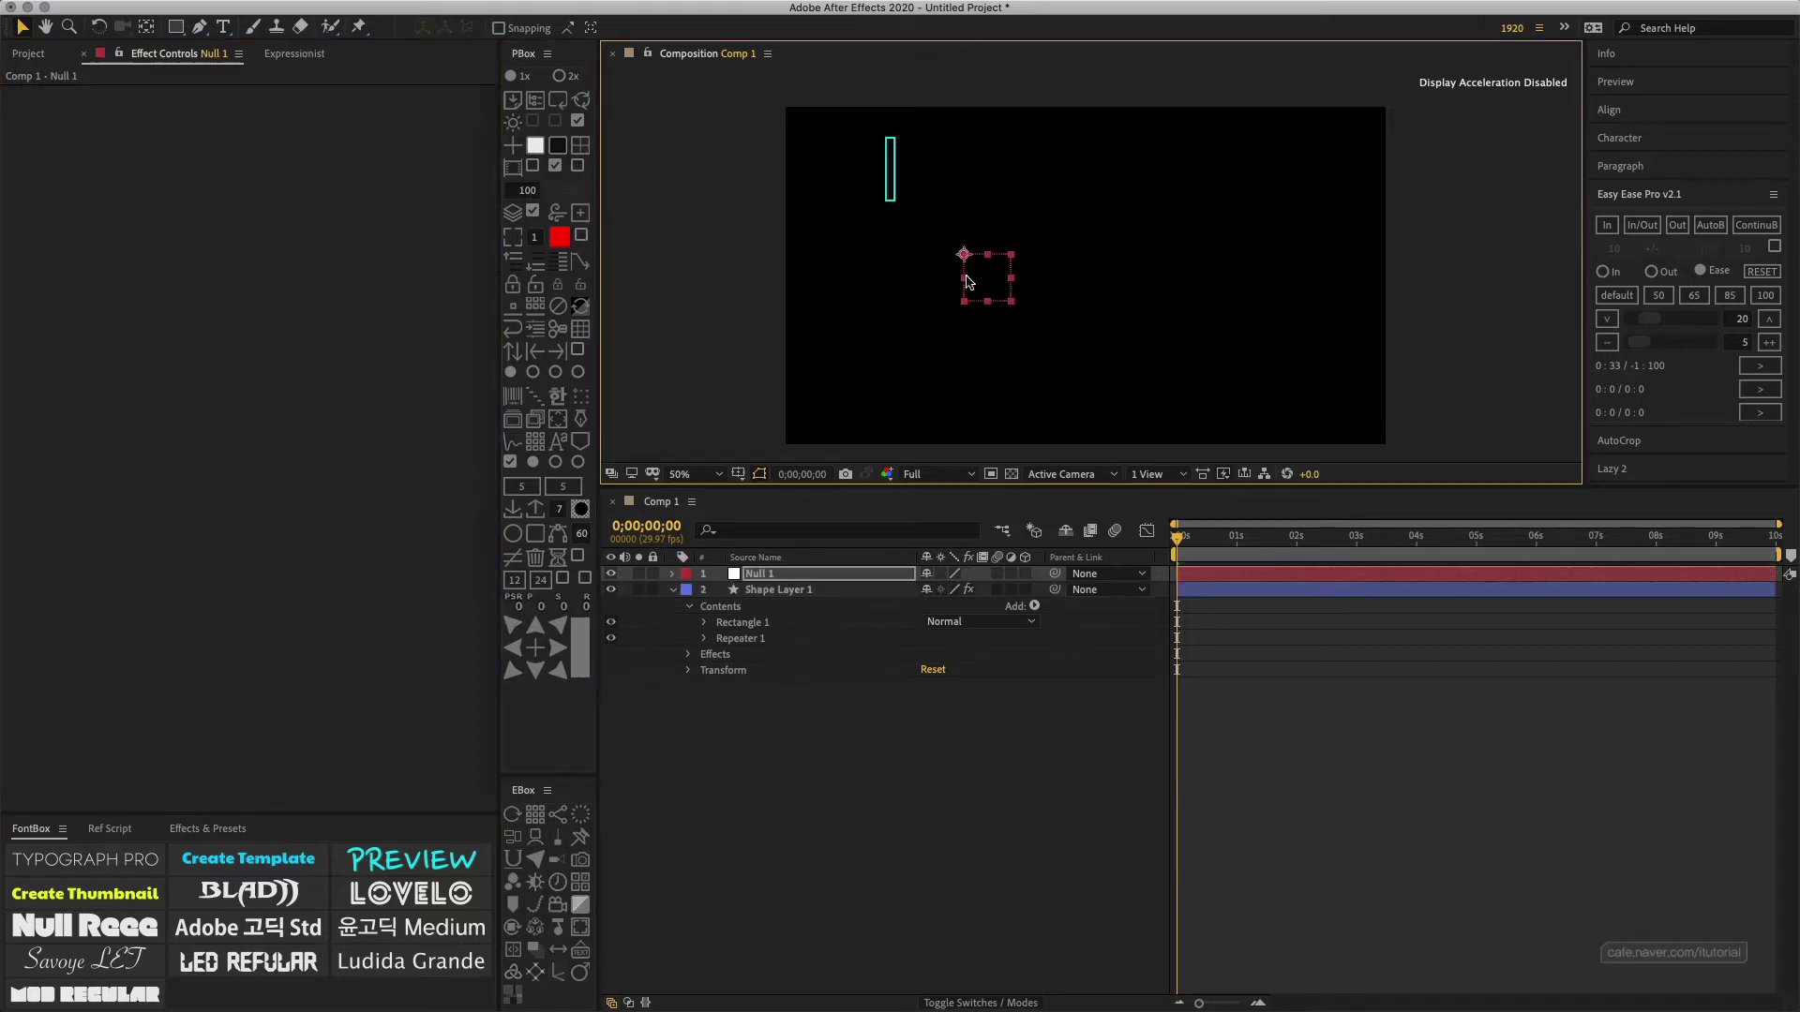
click(773, 589)
click(319, 109)
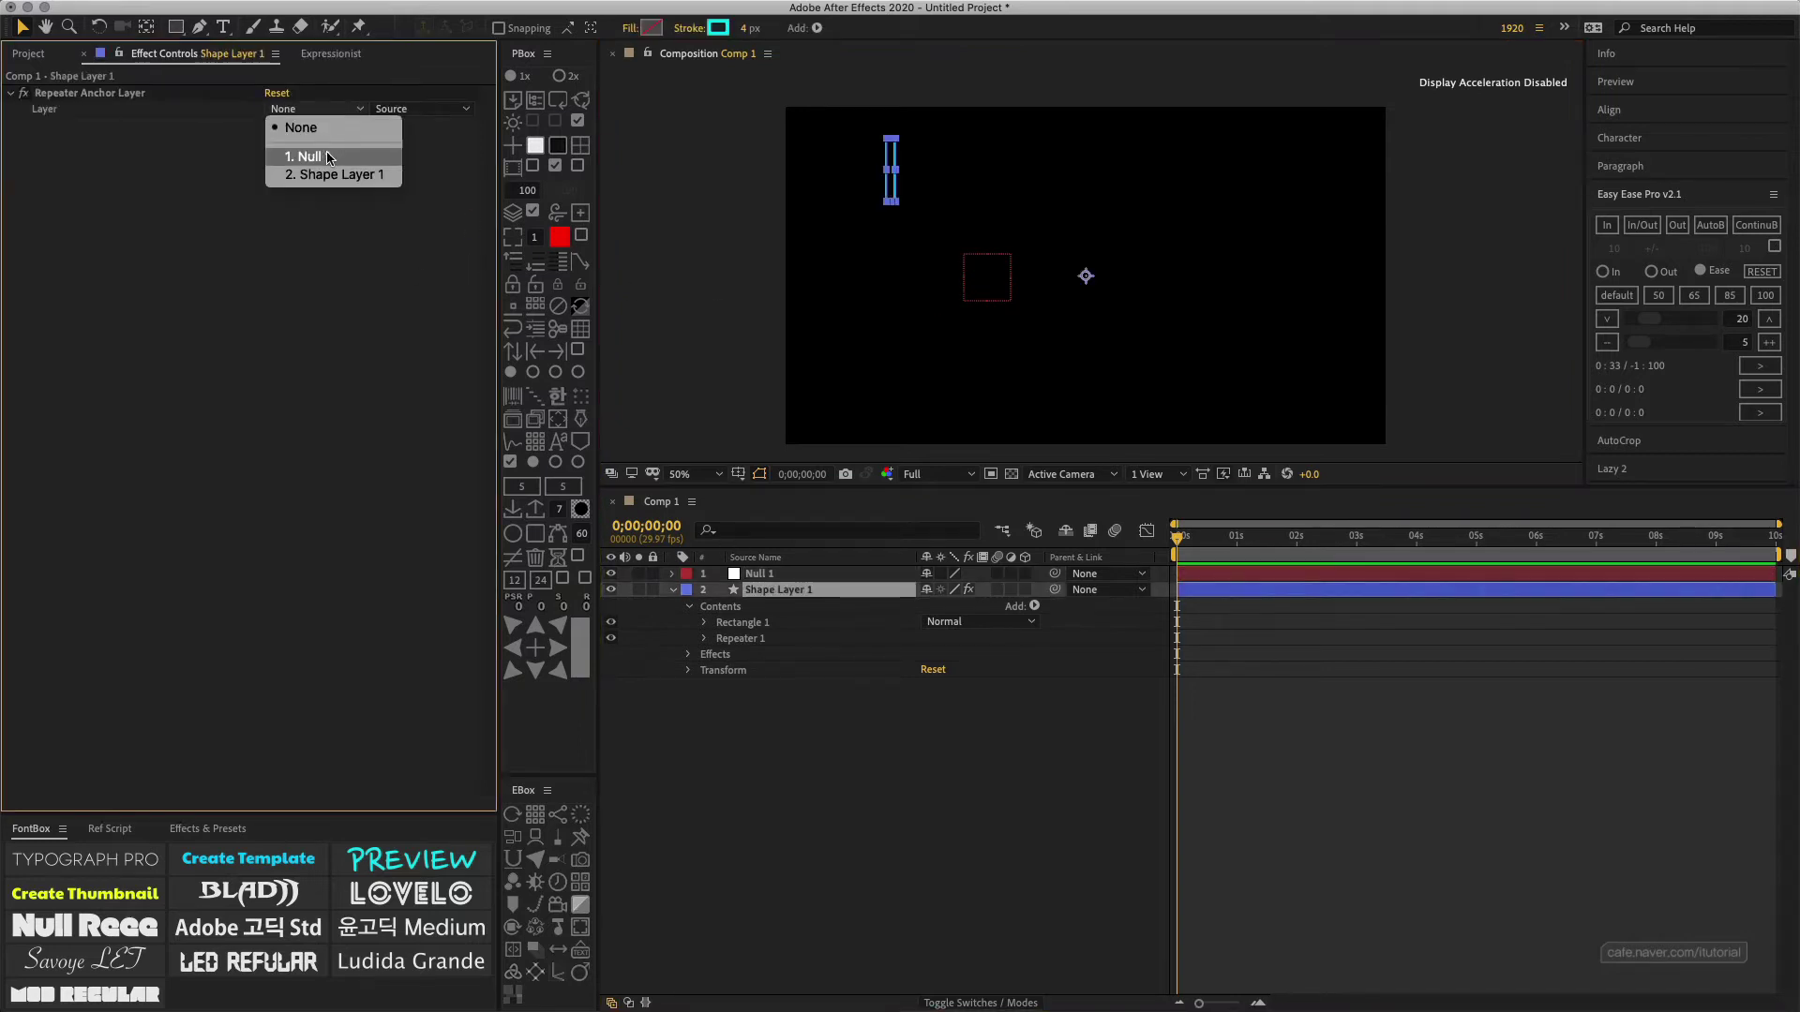
click(309, 157)
drag(969, 270, 905, 236)
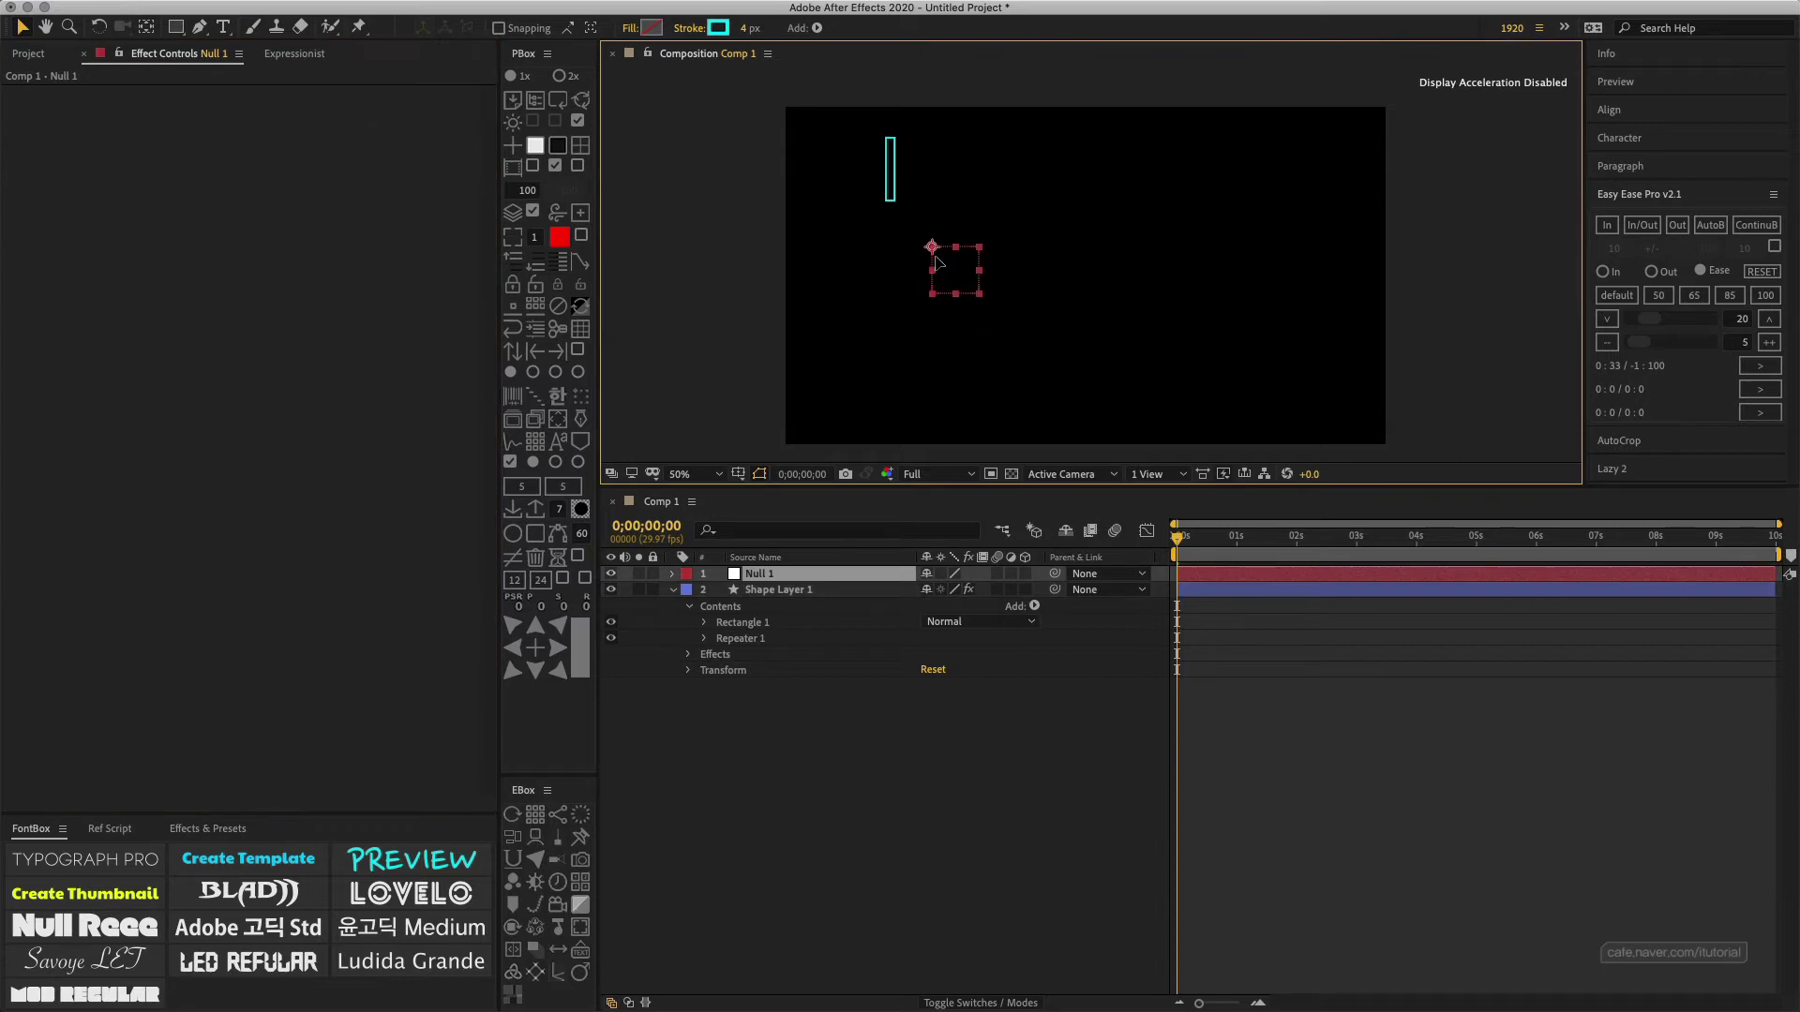
Step: Set Repeater 1's transform Rotation to 35° so the rectangle copies fan out
click(705, 641)
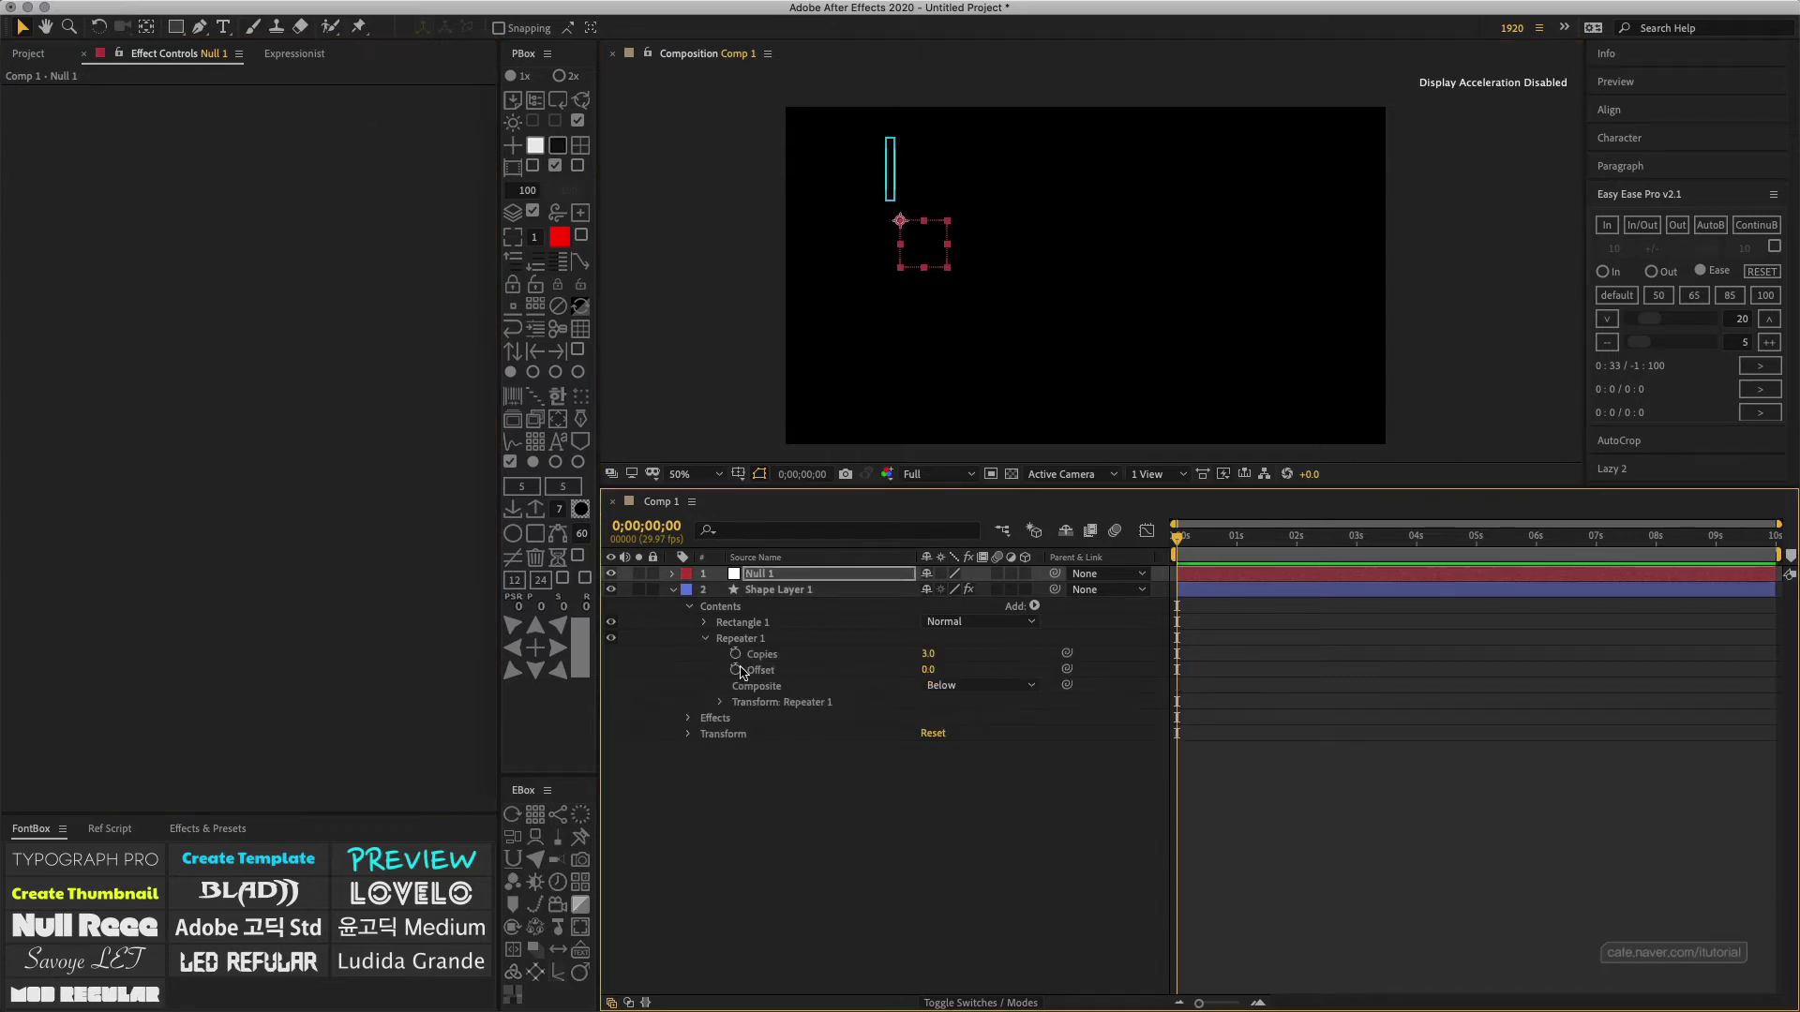
click(742, 719)
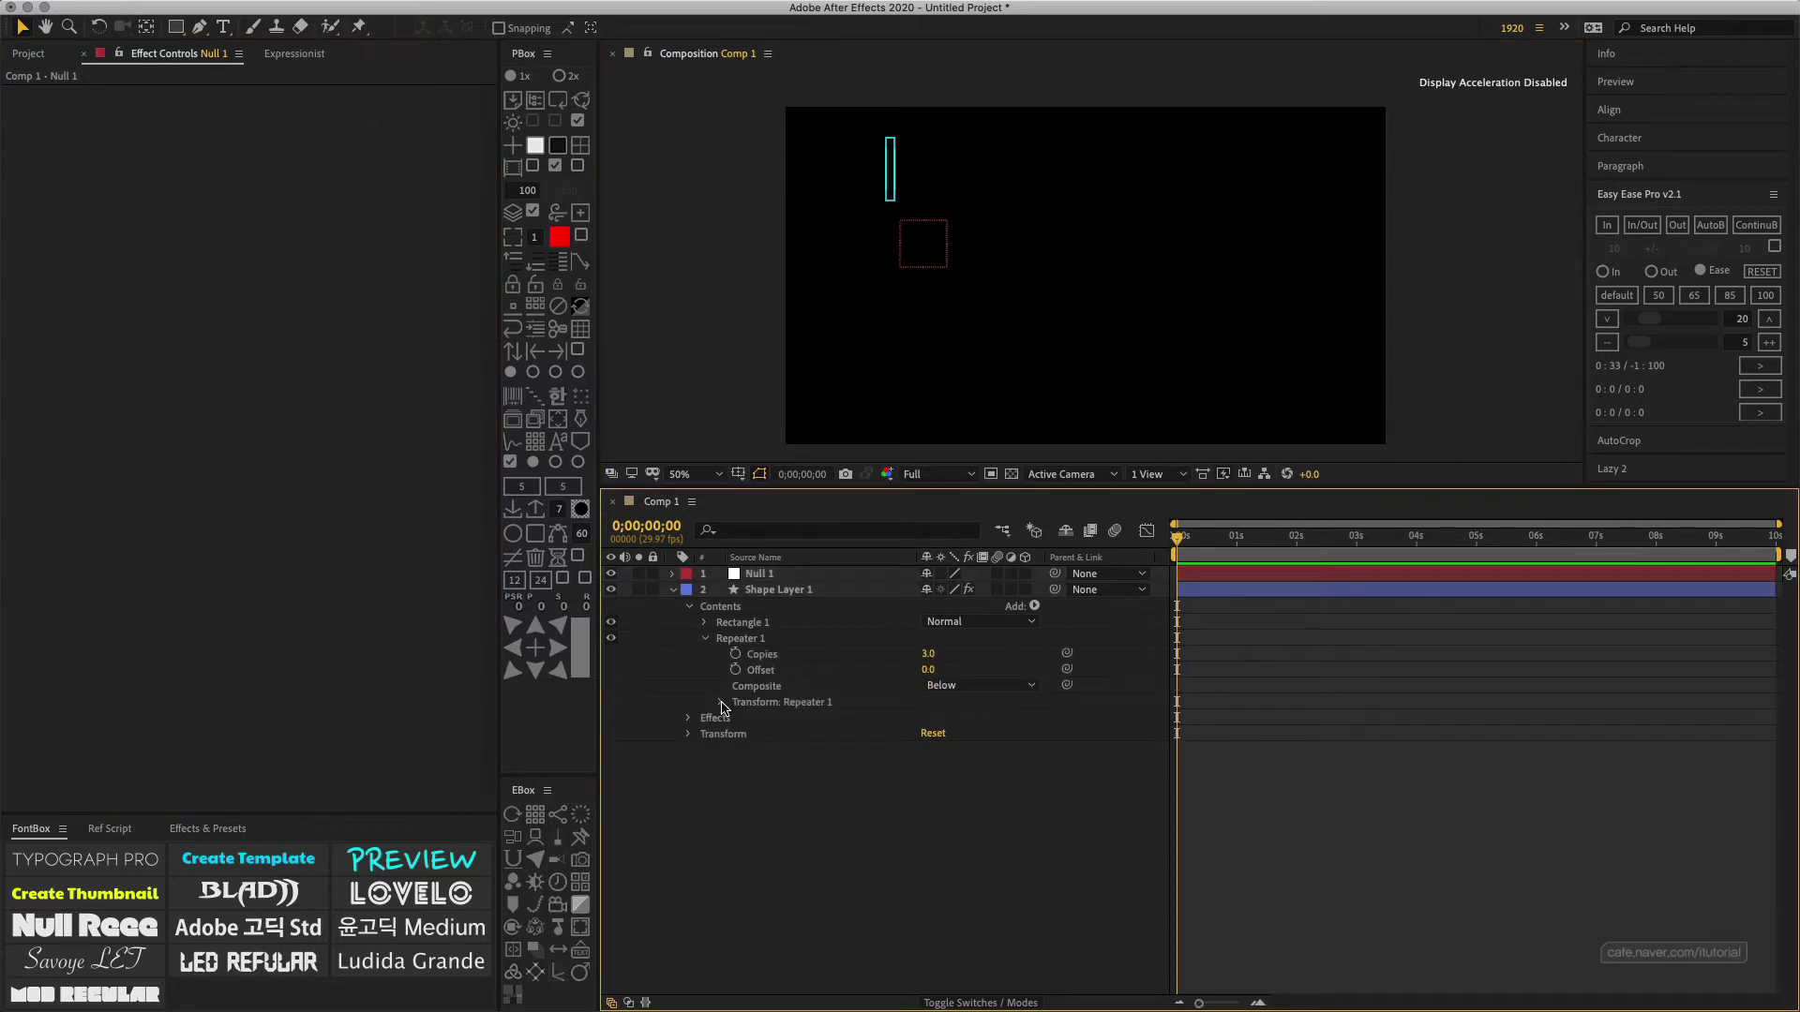
click(722, 703)
drag(940, 765, 975, 766)
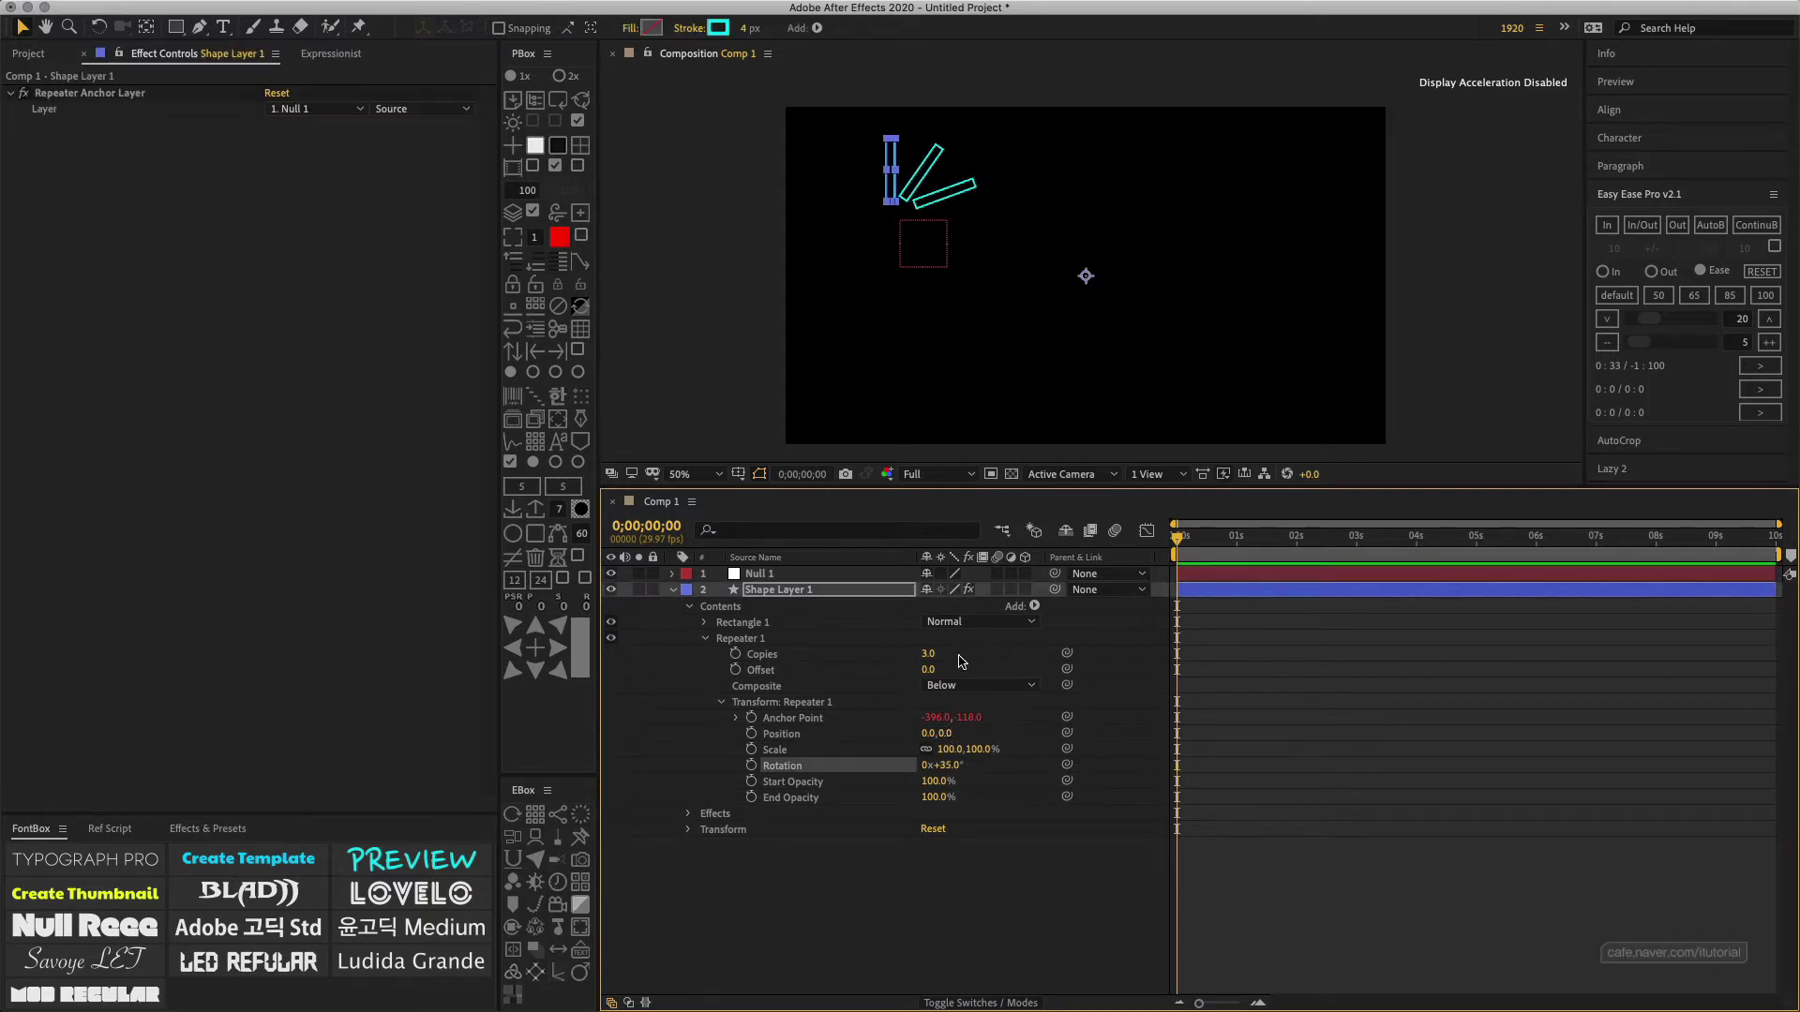
Step: Set the repeater to 12 copies, reduce to 10, and move Null 1 until the spokes form a ring
click(937, 655)
text(12)
key(Return)
drag(940, 654, 934, 654)
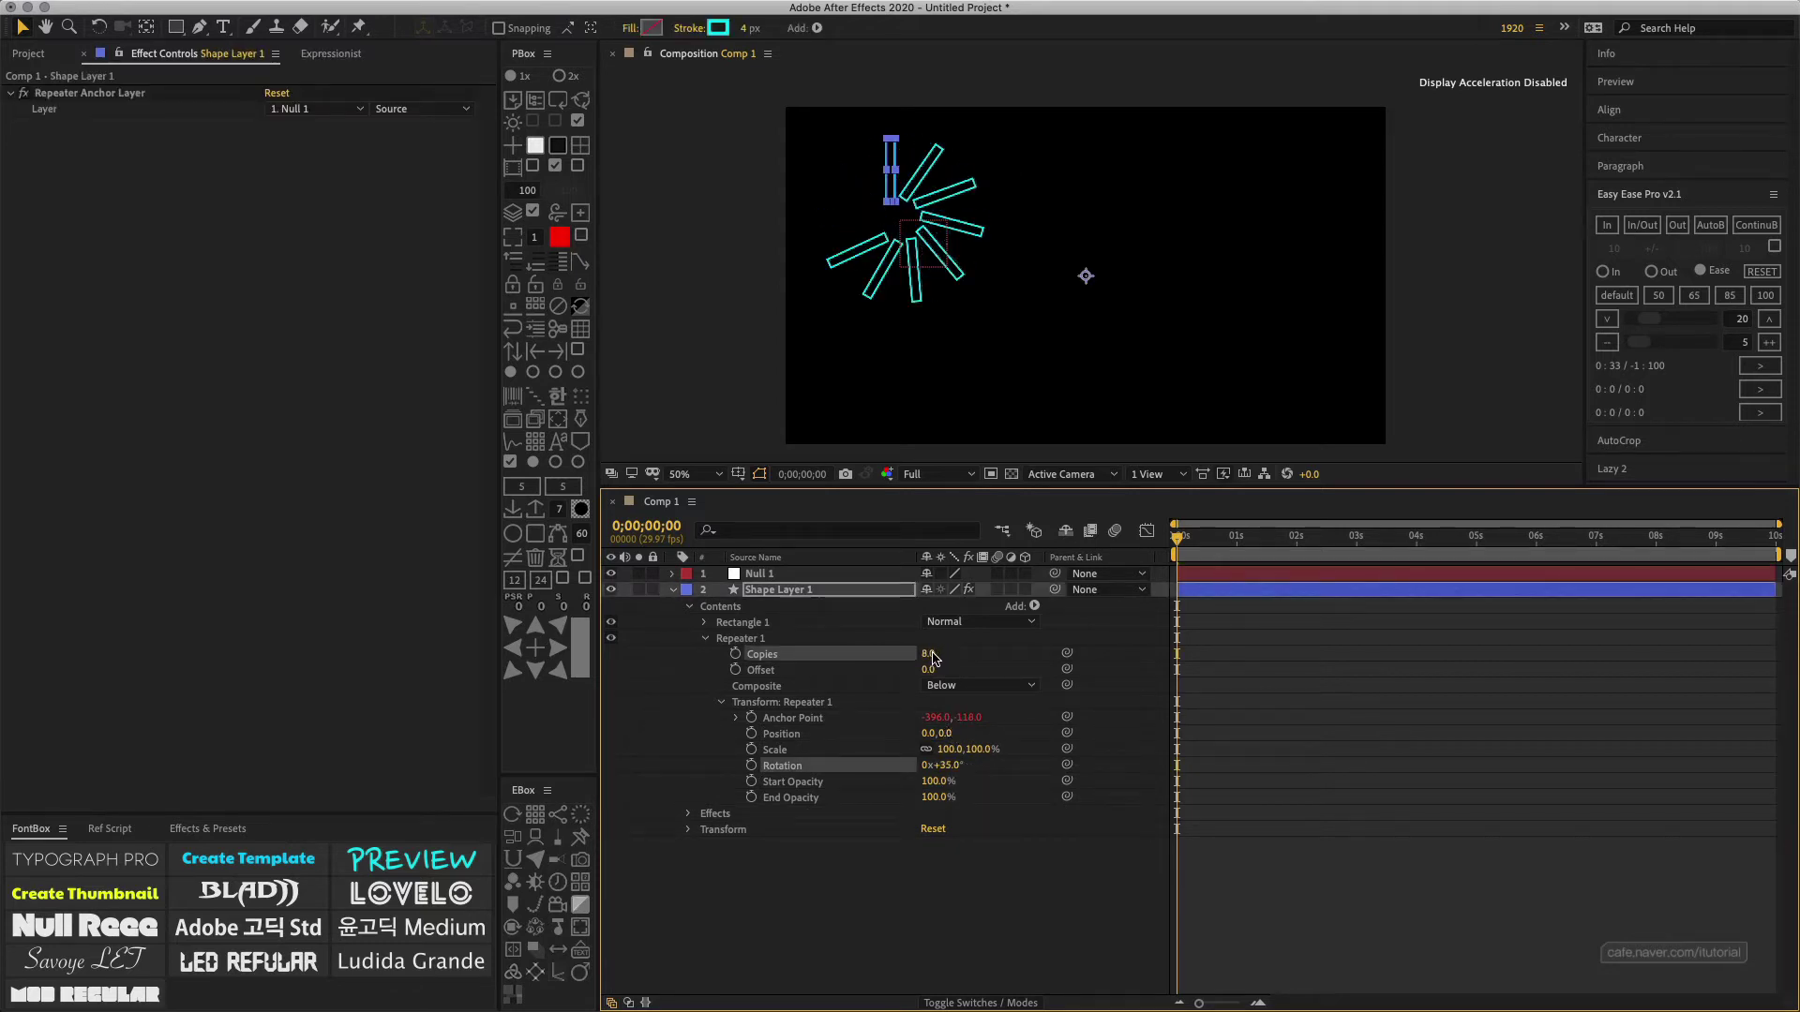
mouse_move(906, 232)
mouse_down()
mouse_move(923, 259)
mouse_move(900, 243)
mouse_up()
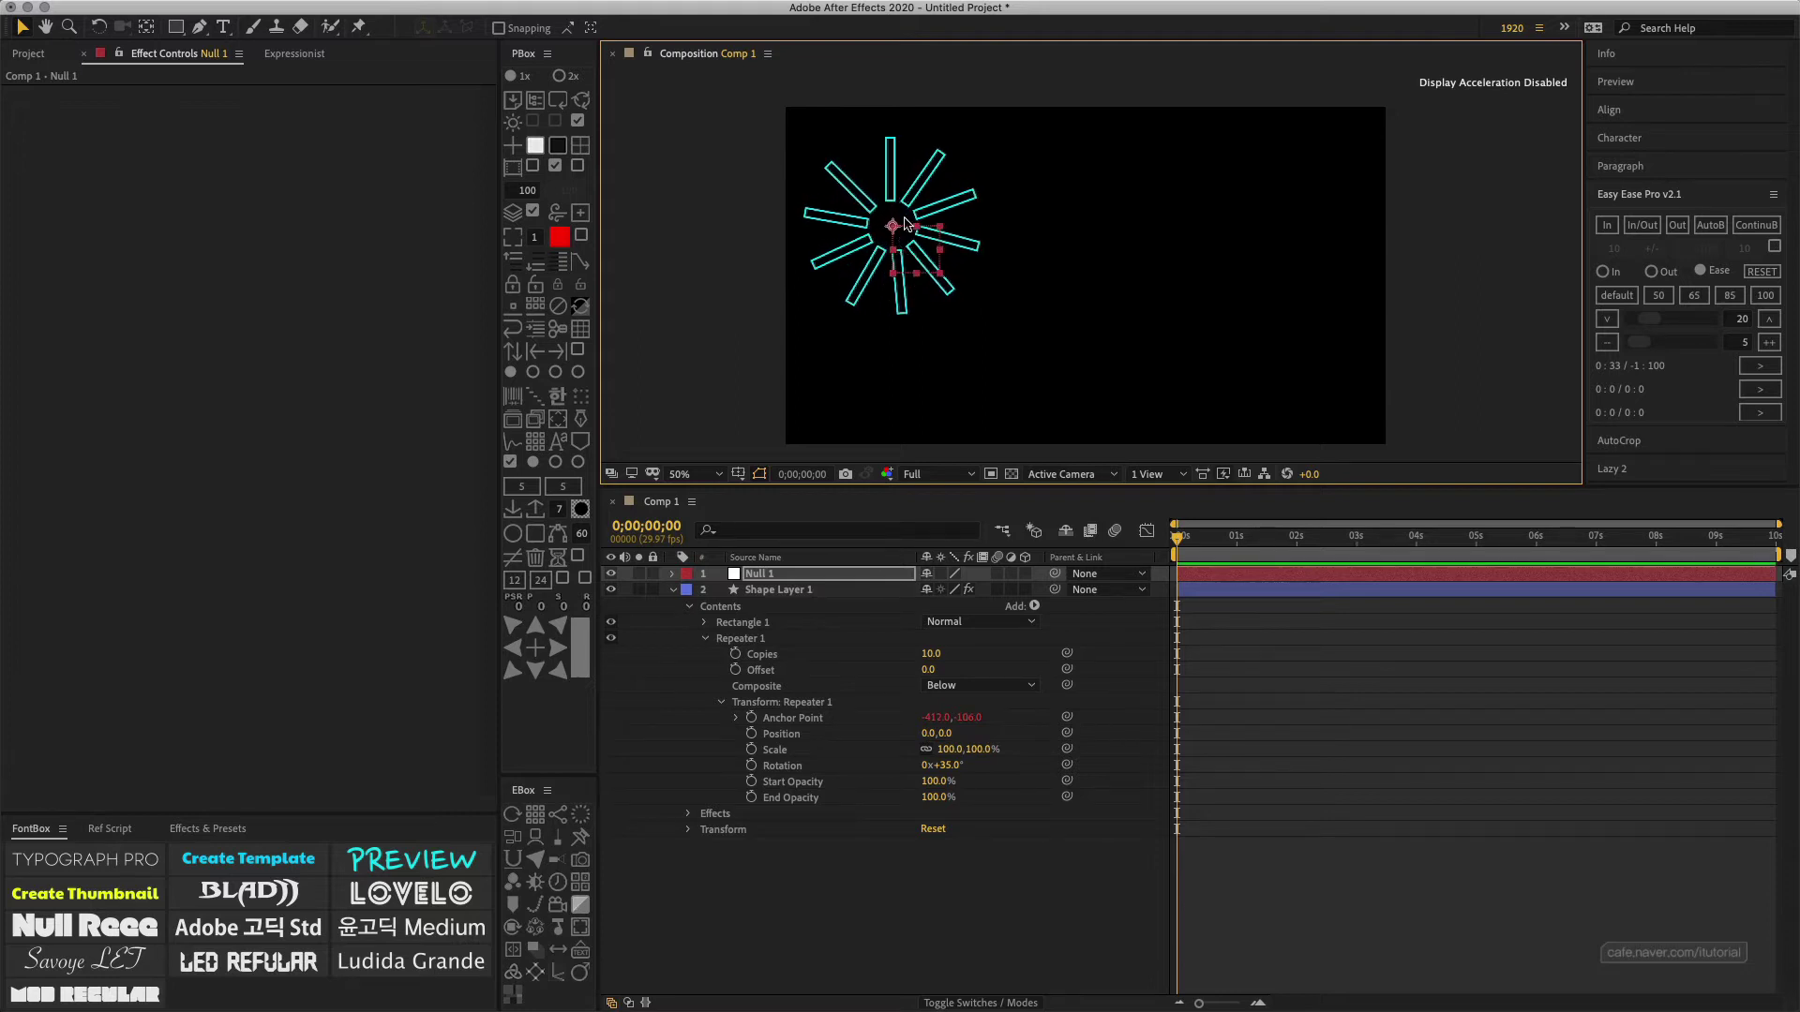
Step: Expand Shape Layer 1's Transform properties
click(732, 832)
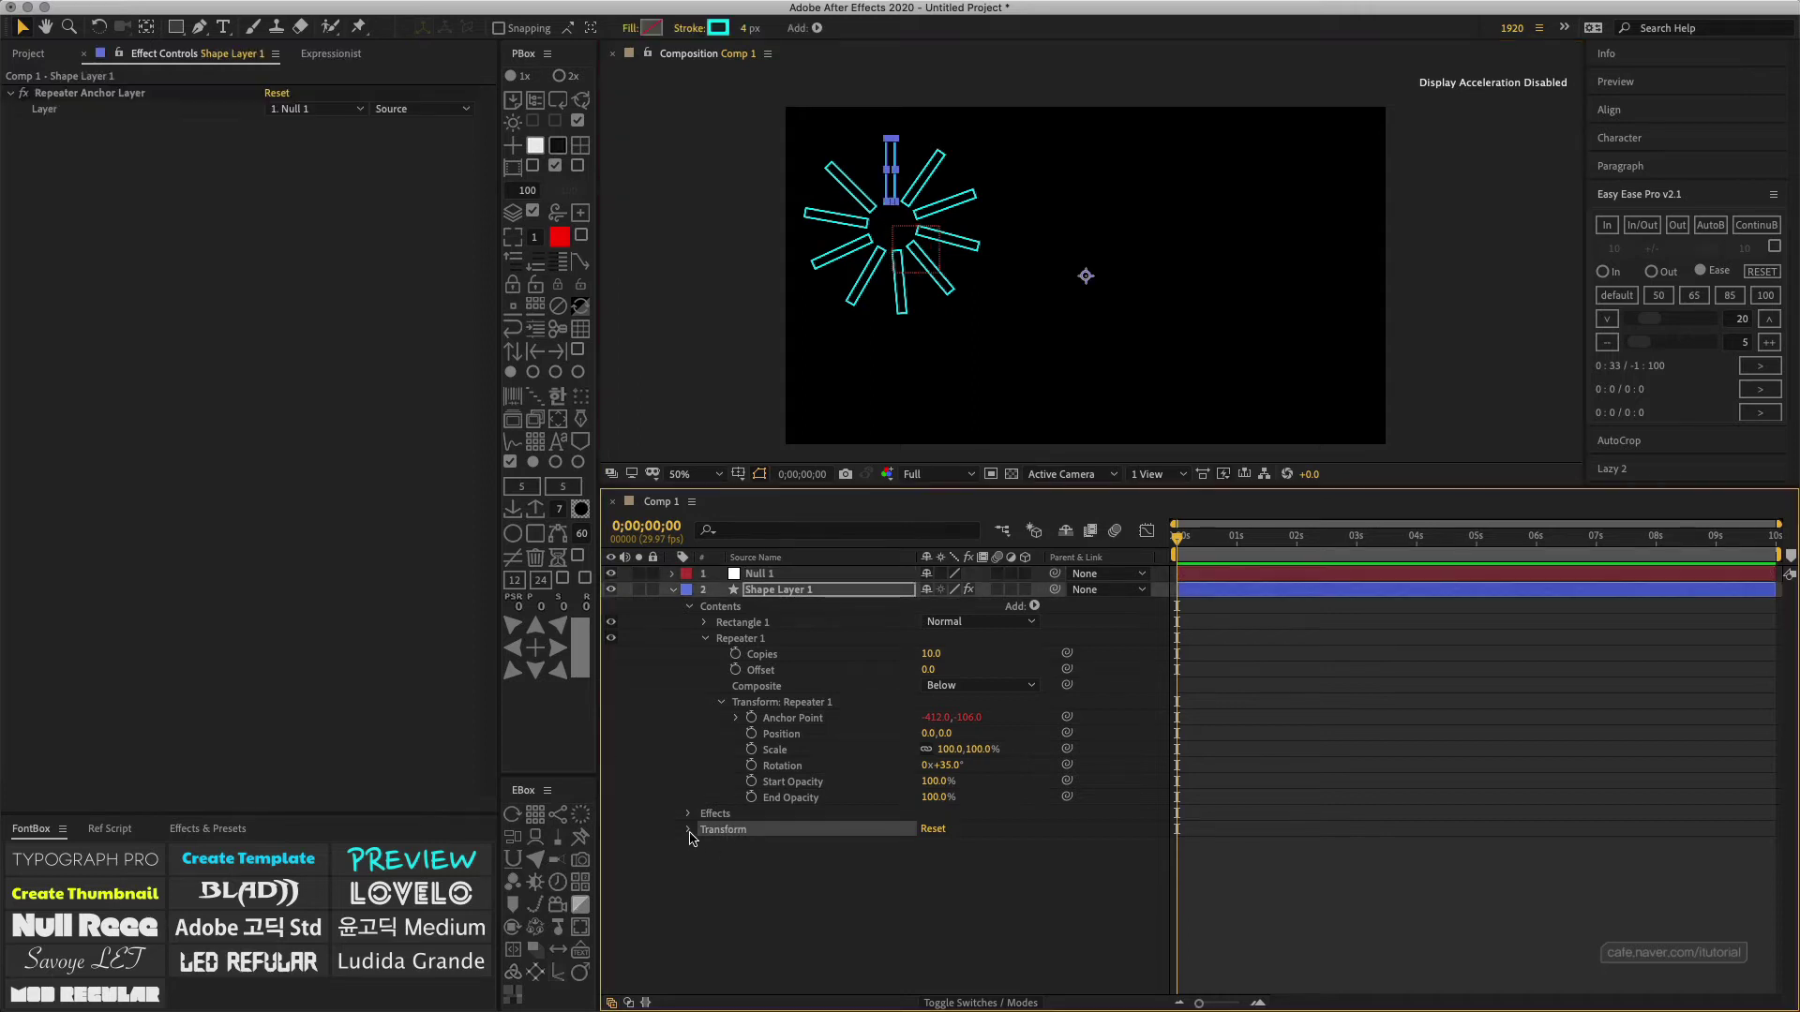
click(689, 830)
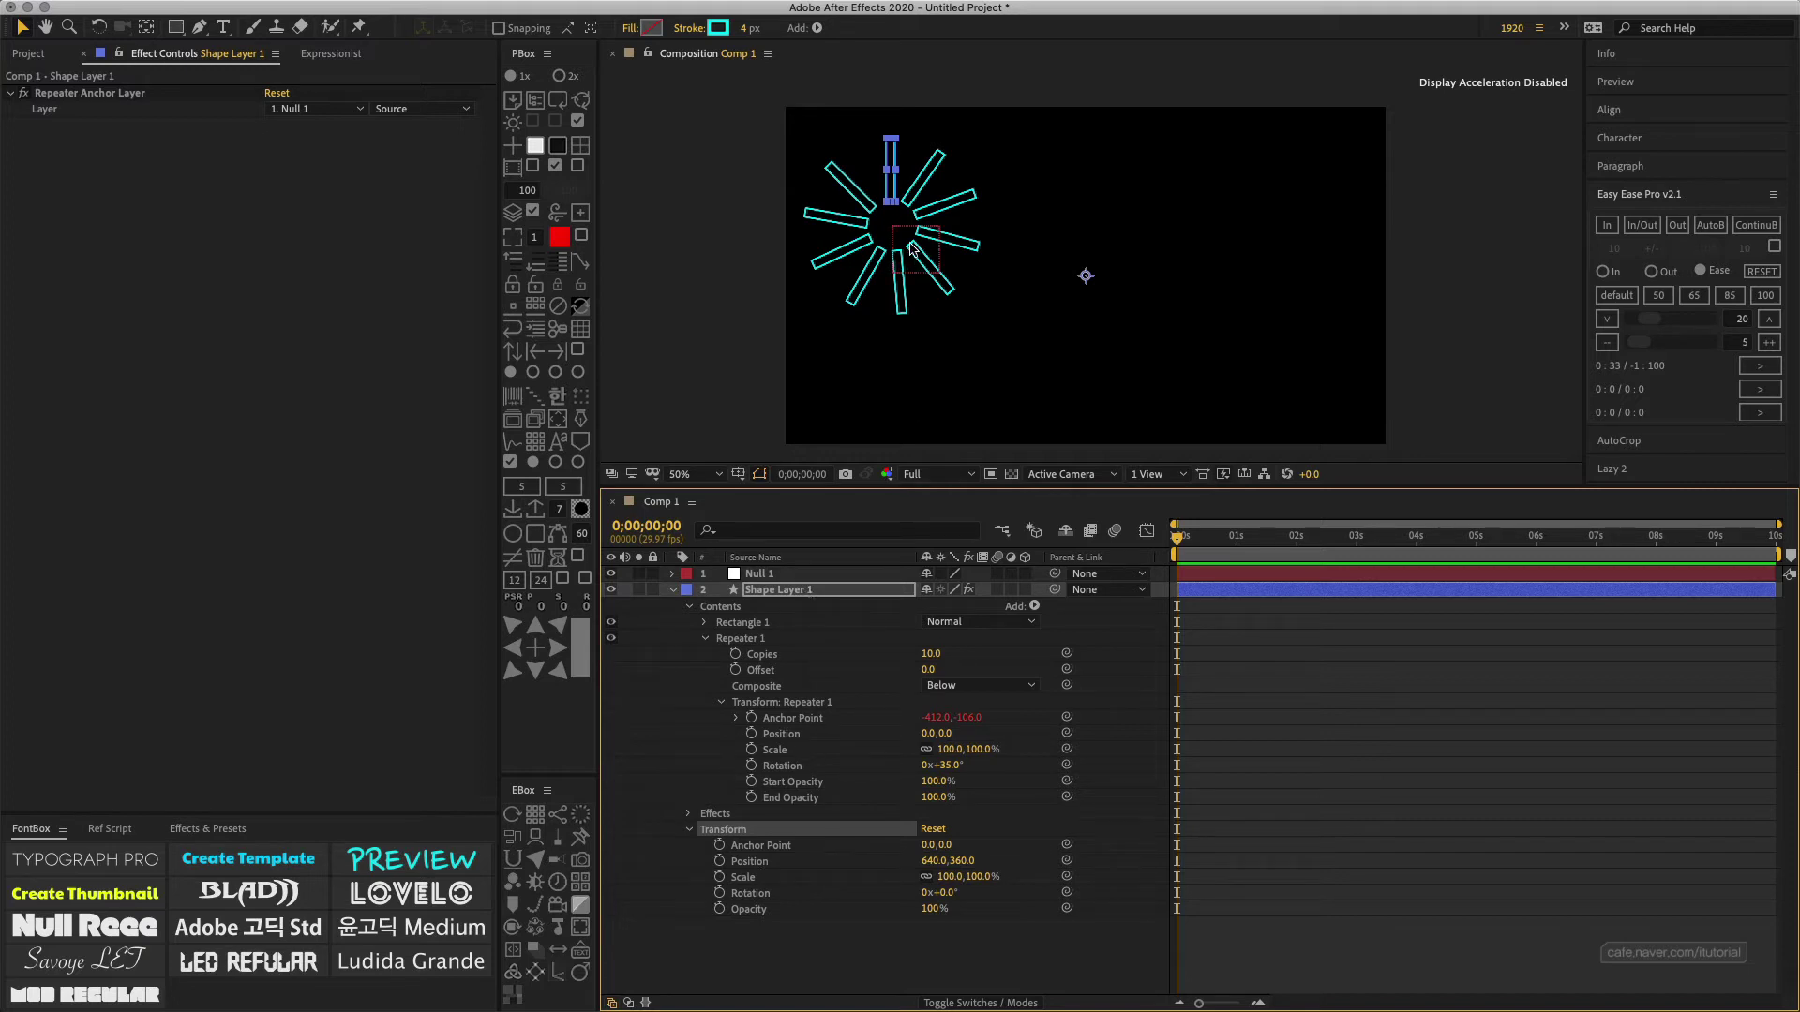
click(798, 592)
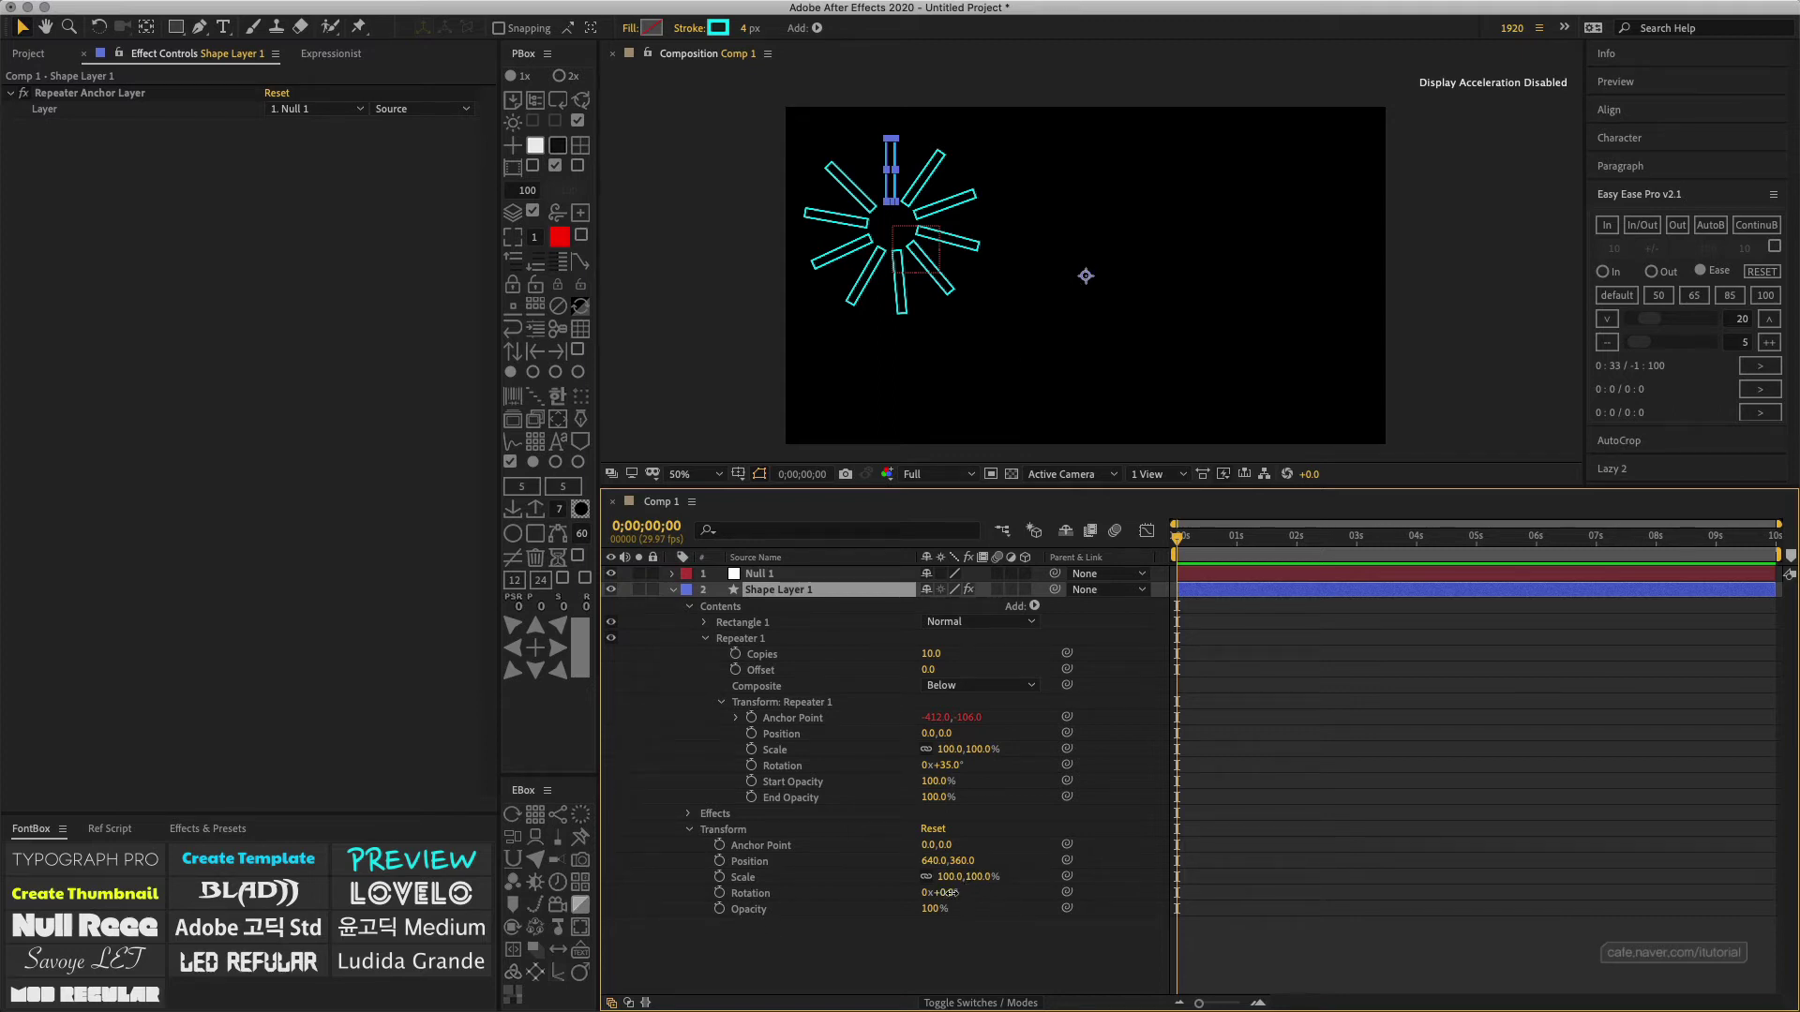
Step: Try layer Rotation values of 20°, 37° and 3°, ending back at 0°
drag(945, 895, 975, 900)
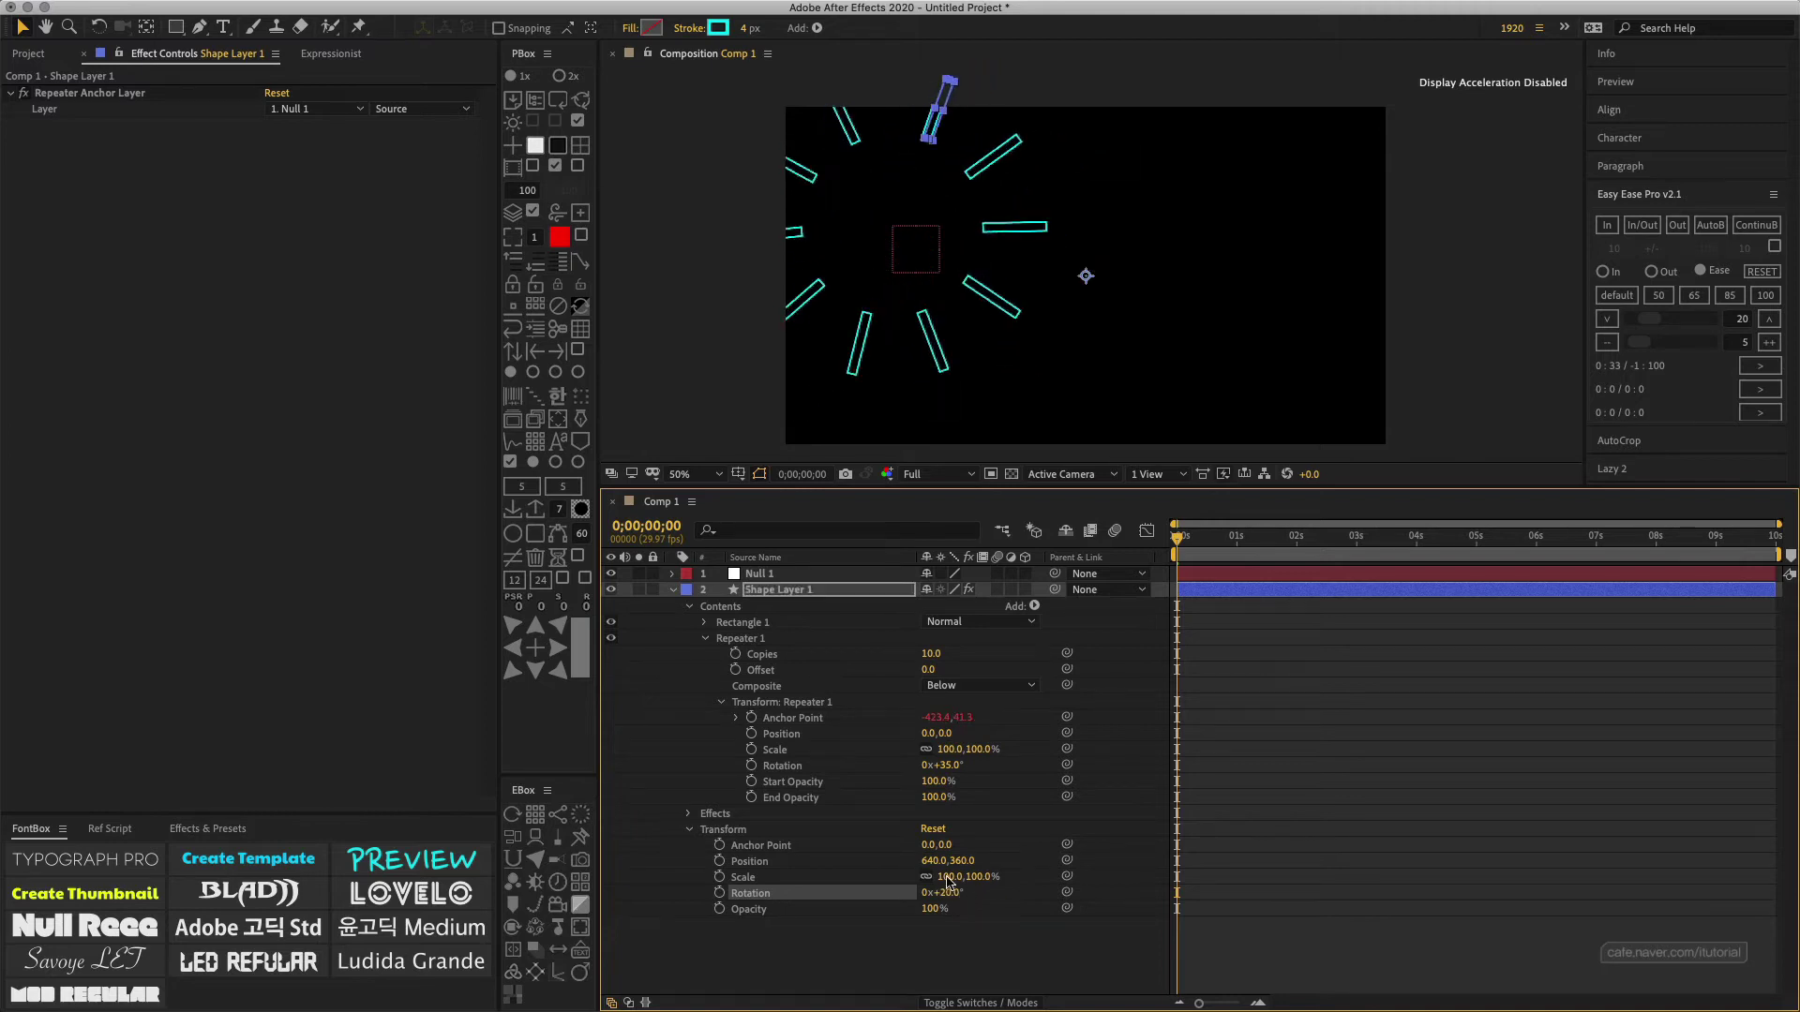
key(Return)
key(Return)
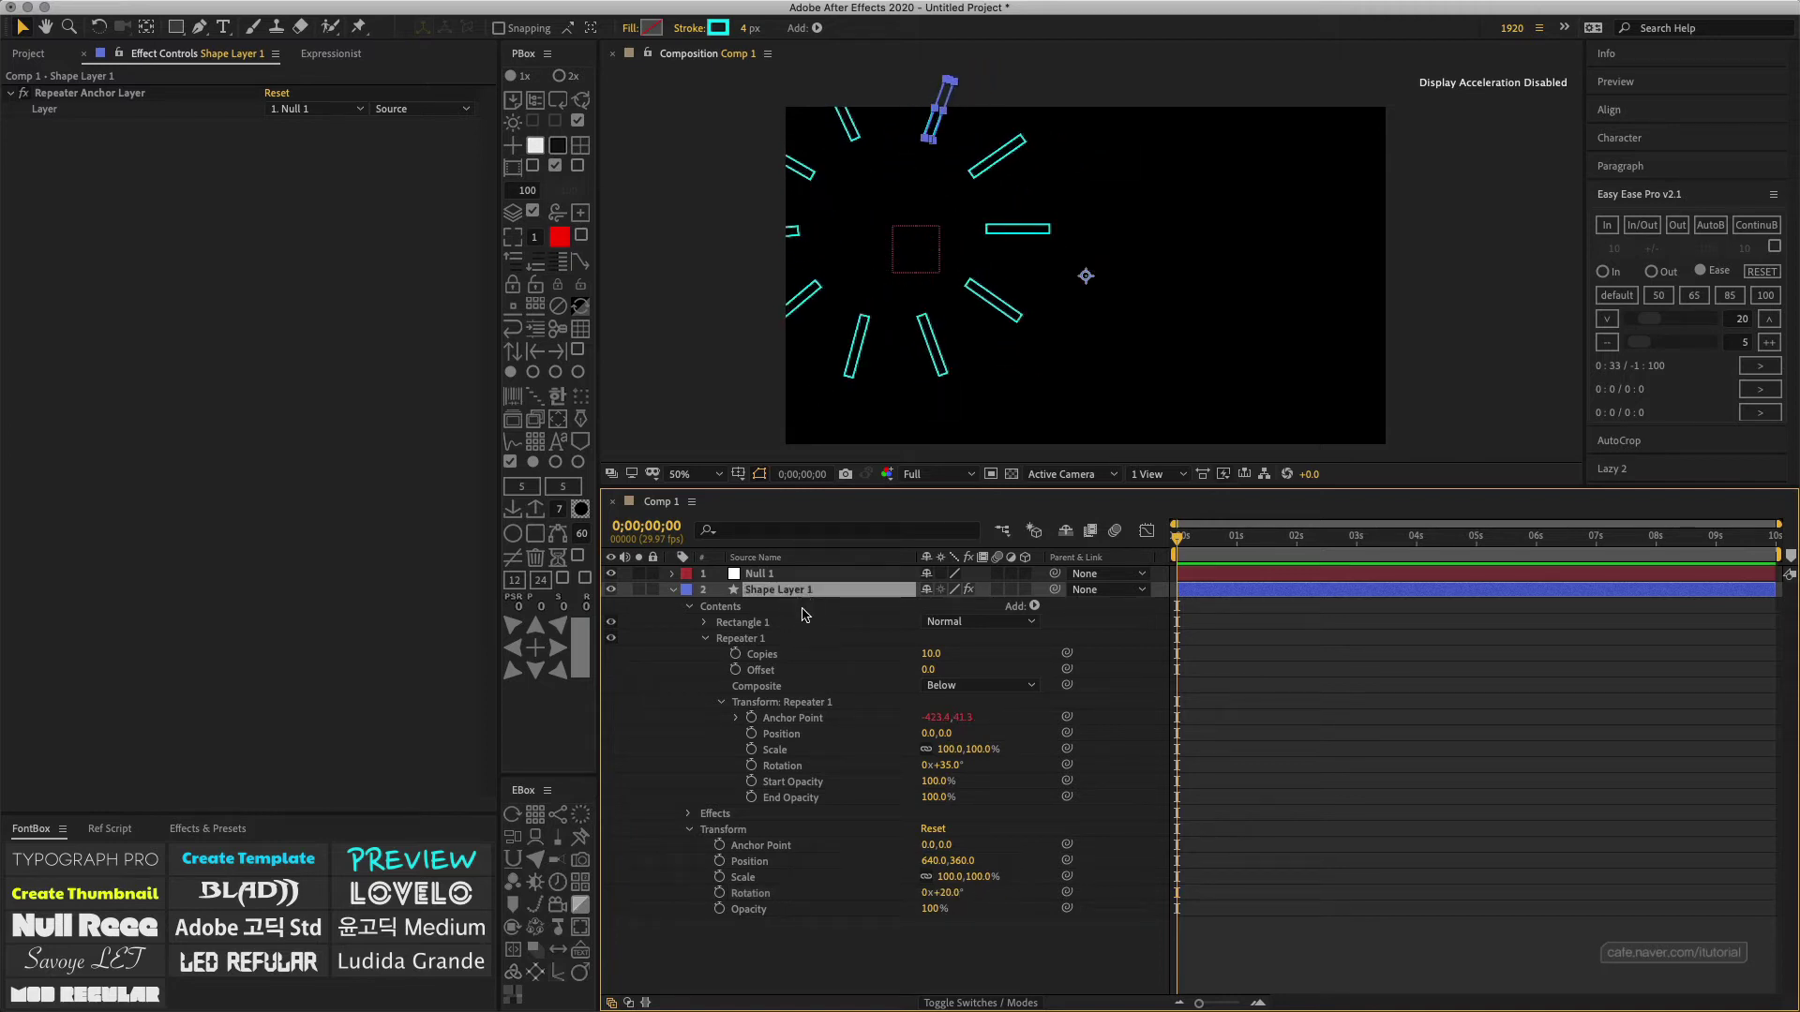
mouse_move(948, 894)
mouse_down()
mouse_move(963, 893)
mouse_move(928, 908)
mouse_up()
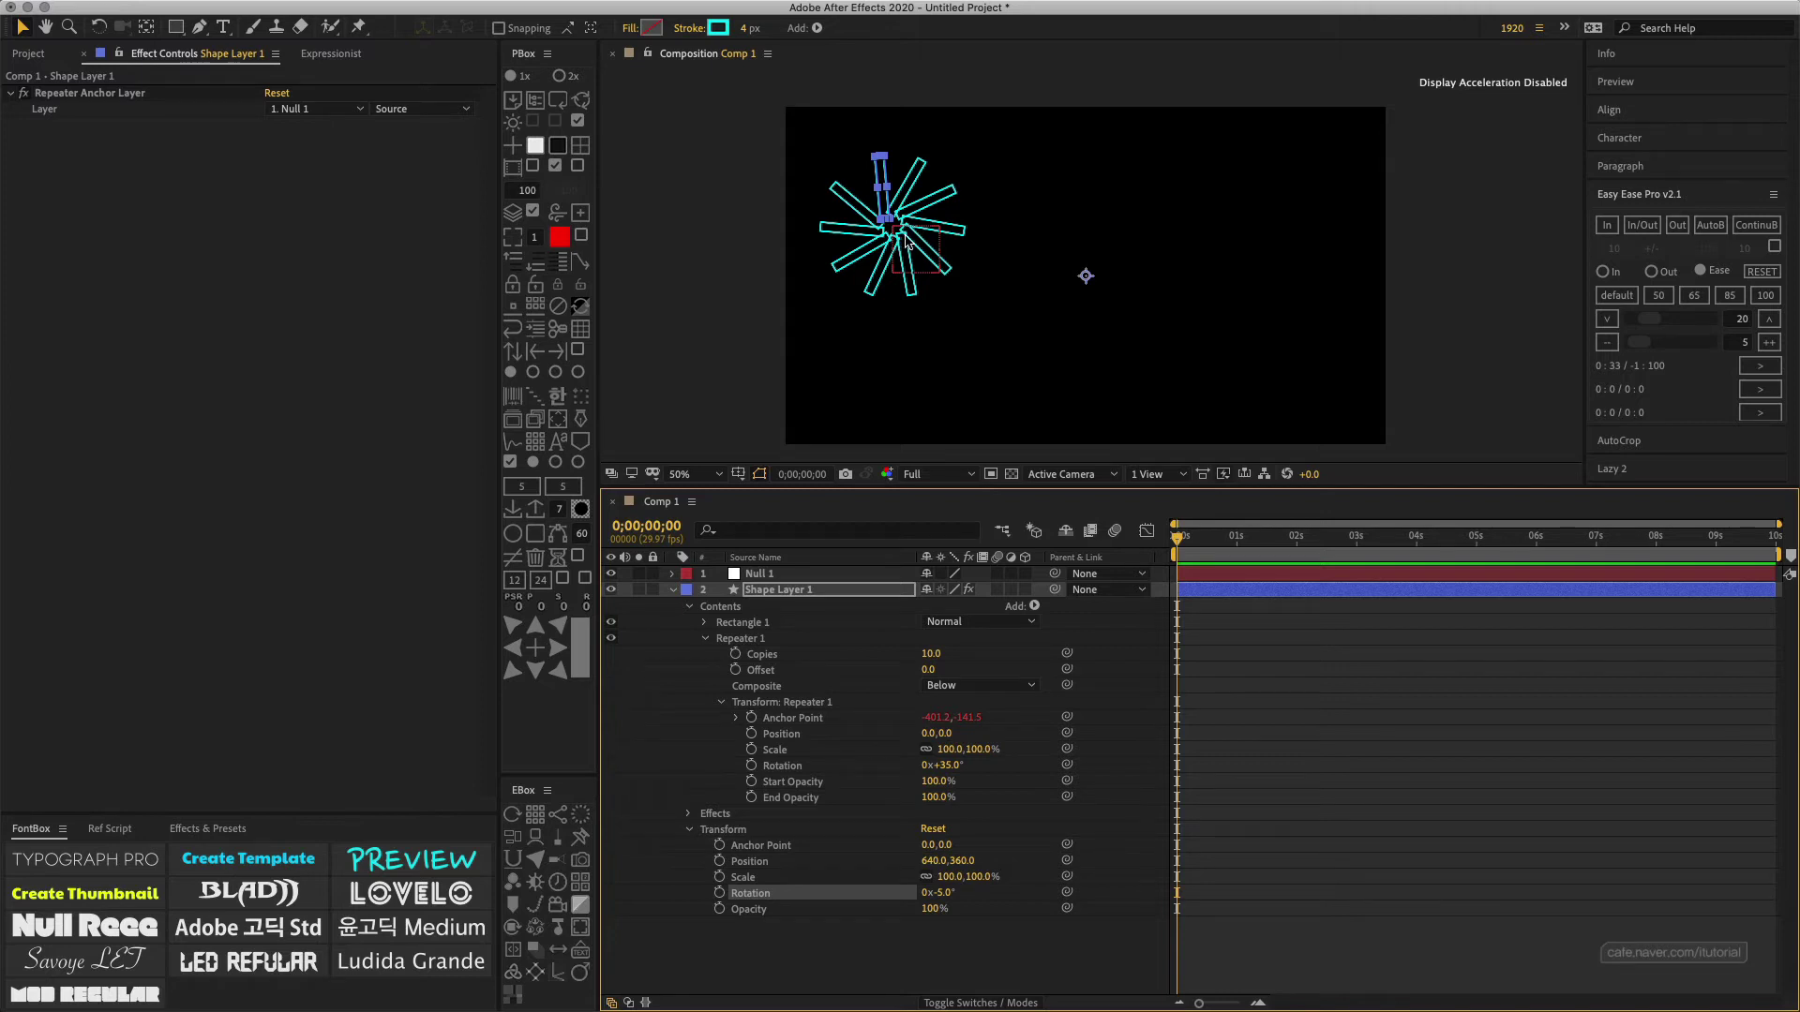
drag(964, 898, 853, 903)
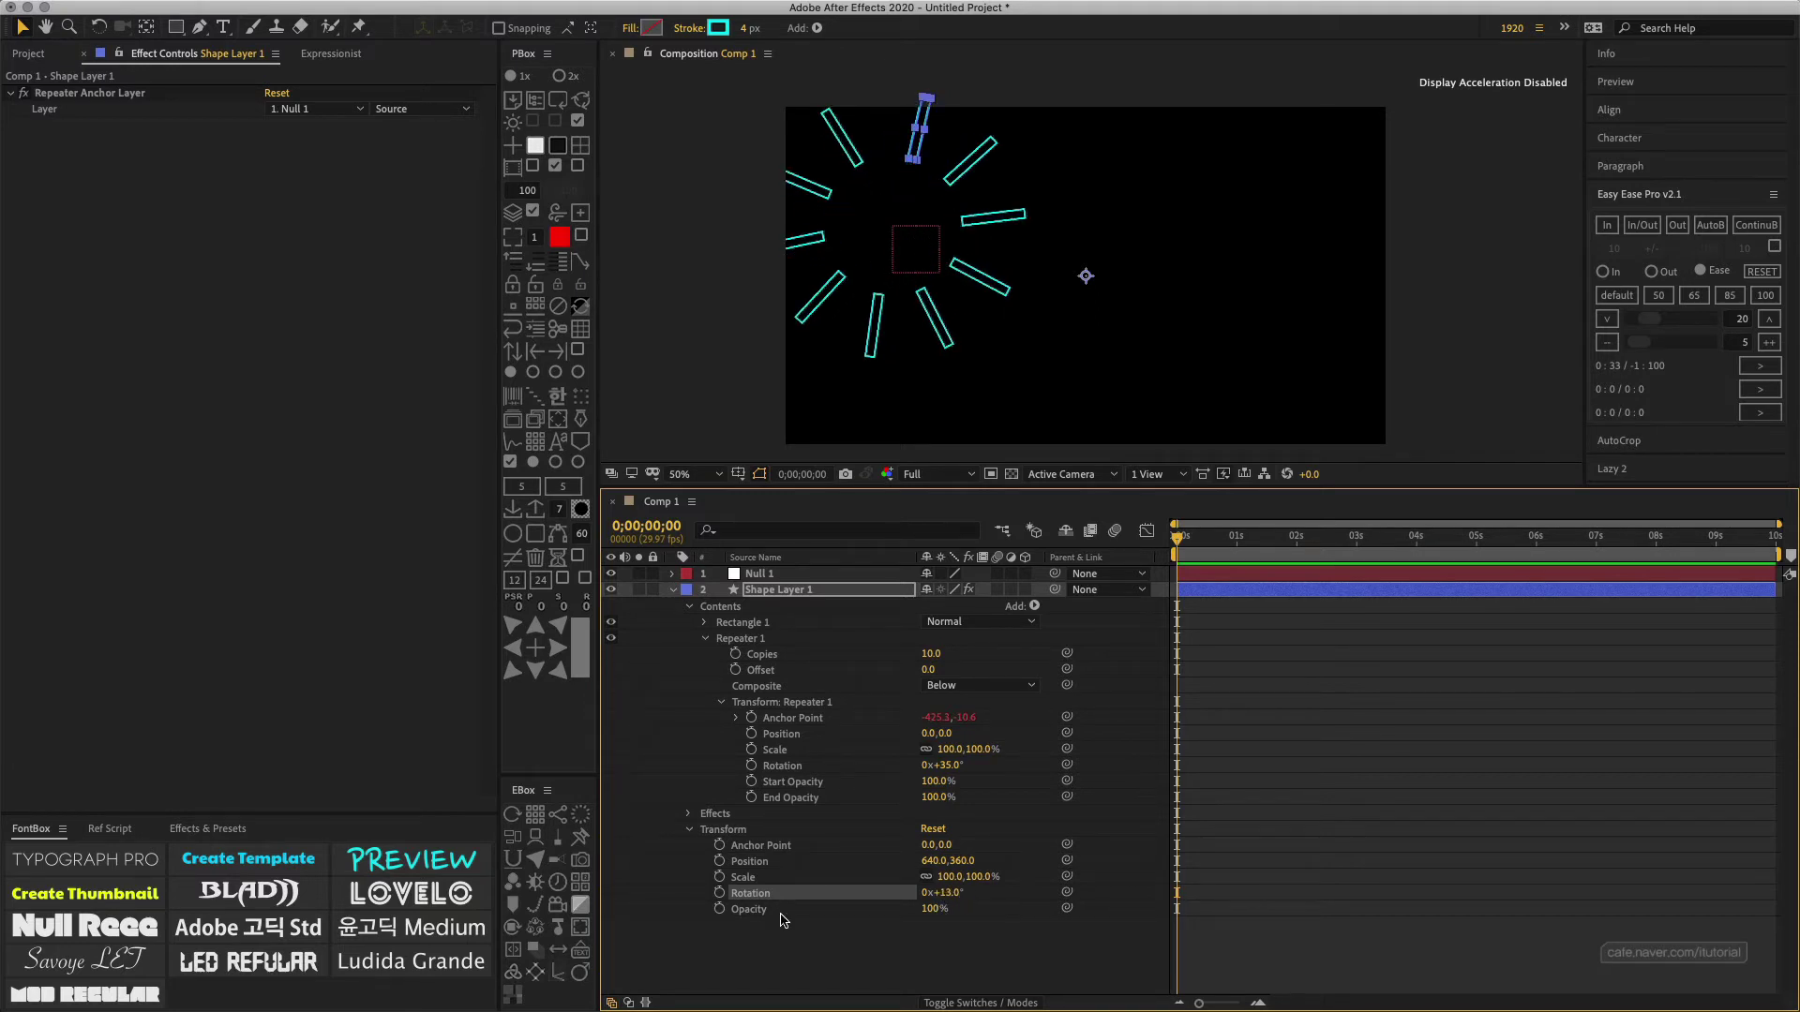
drag(784, 921, 954, 907)
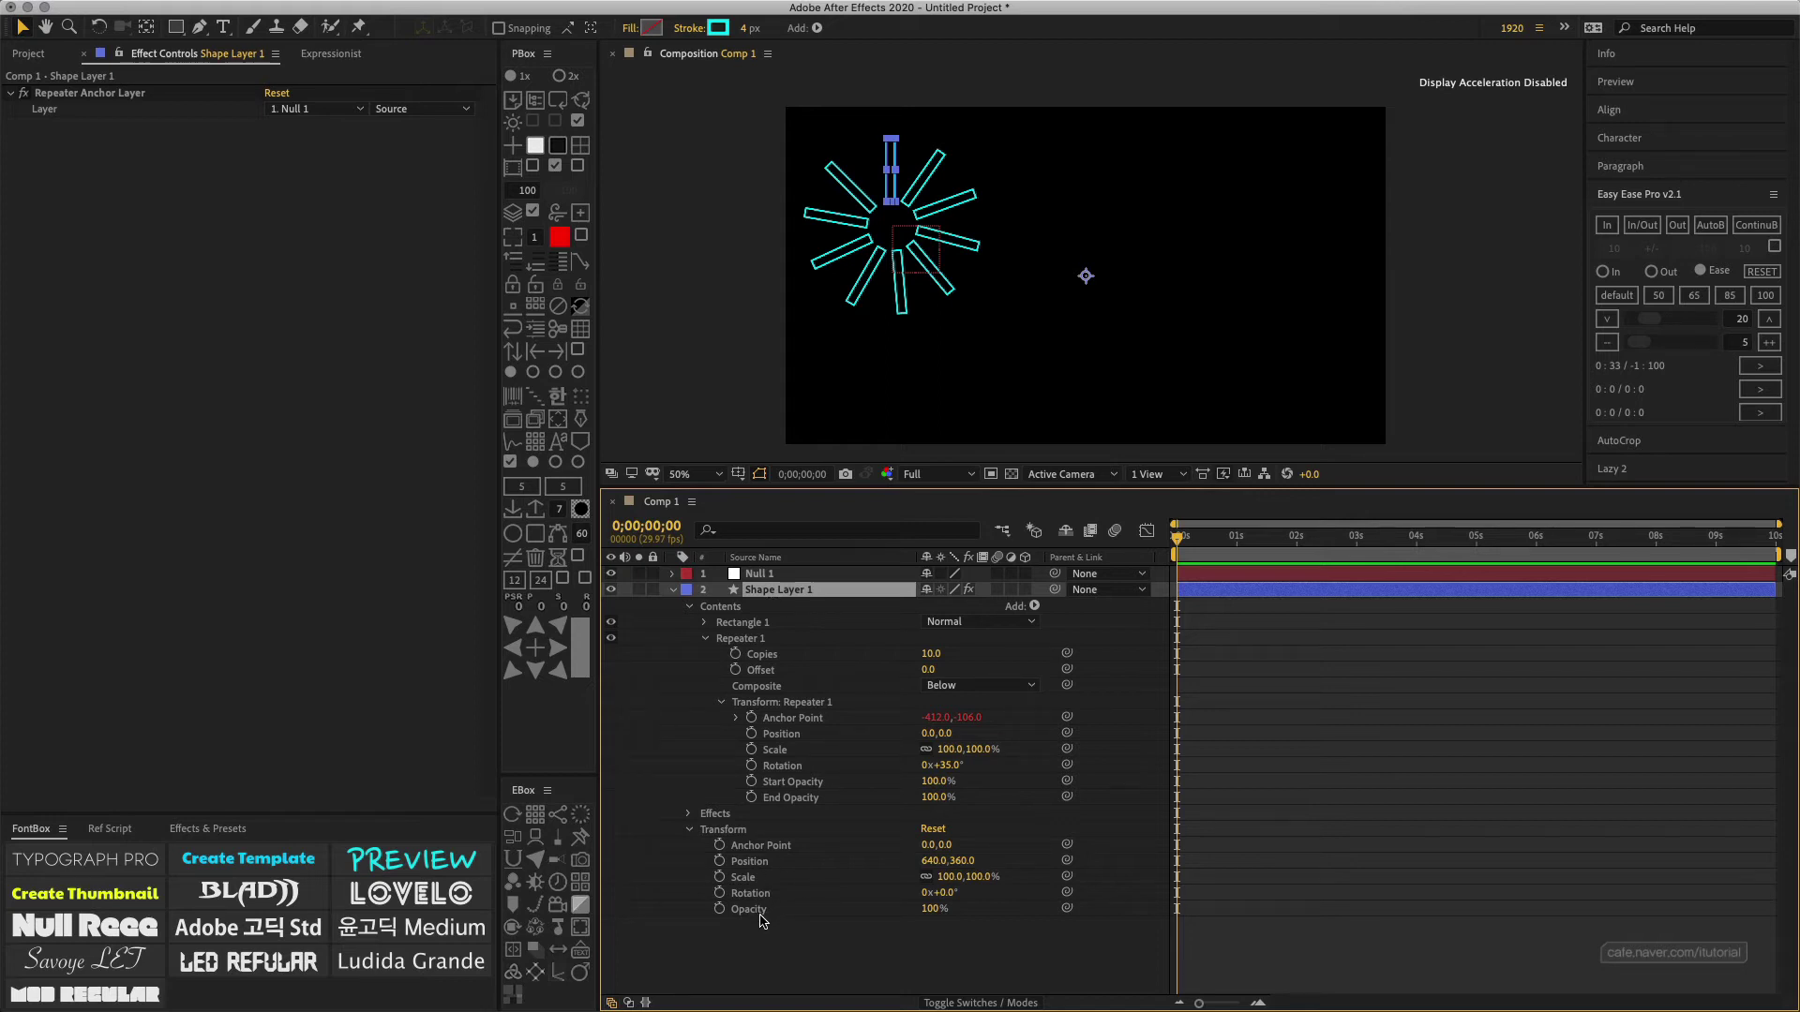
Step: Delete Null 1 and set Shape Layer 1 as its own Repeater Anchor Layer source
click(763, 574)
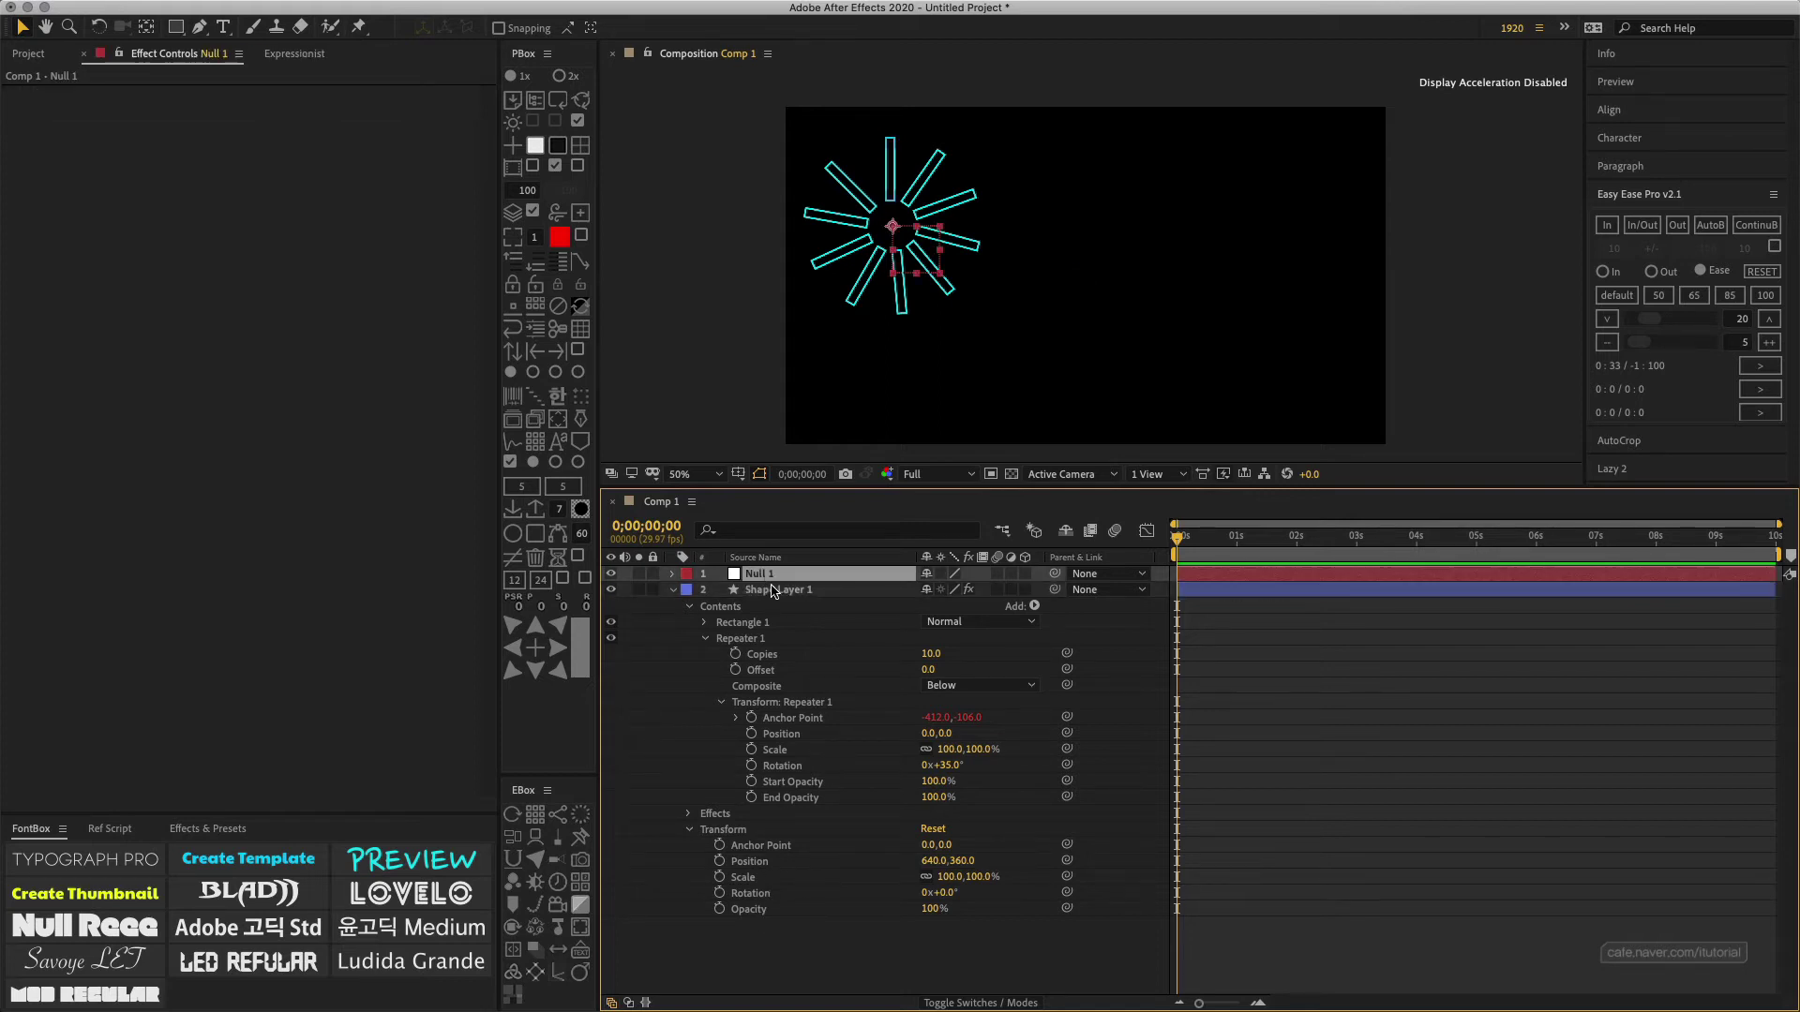
key(Delete)
click(788, 583)
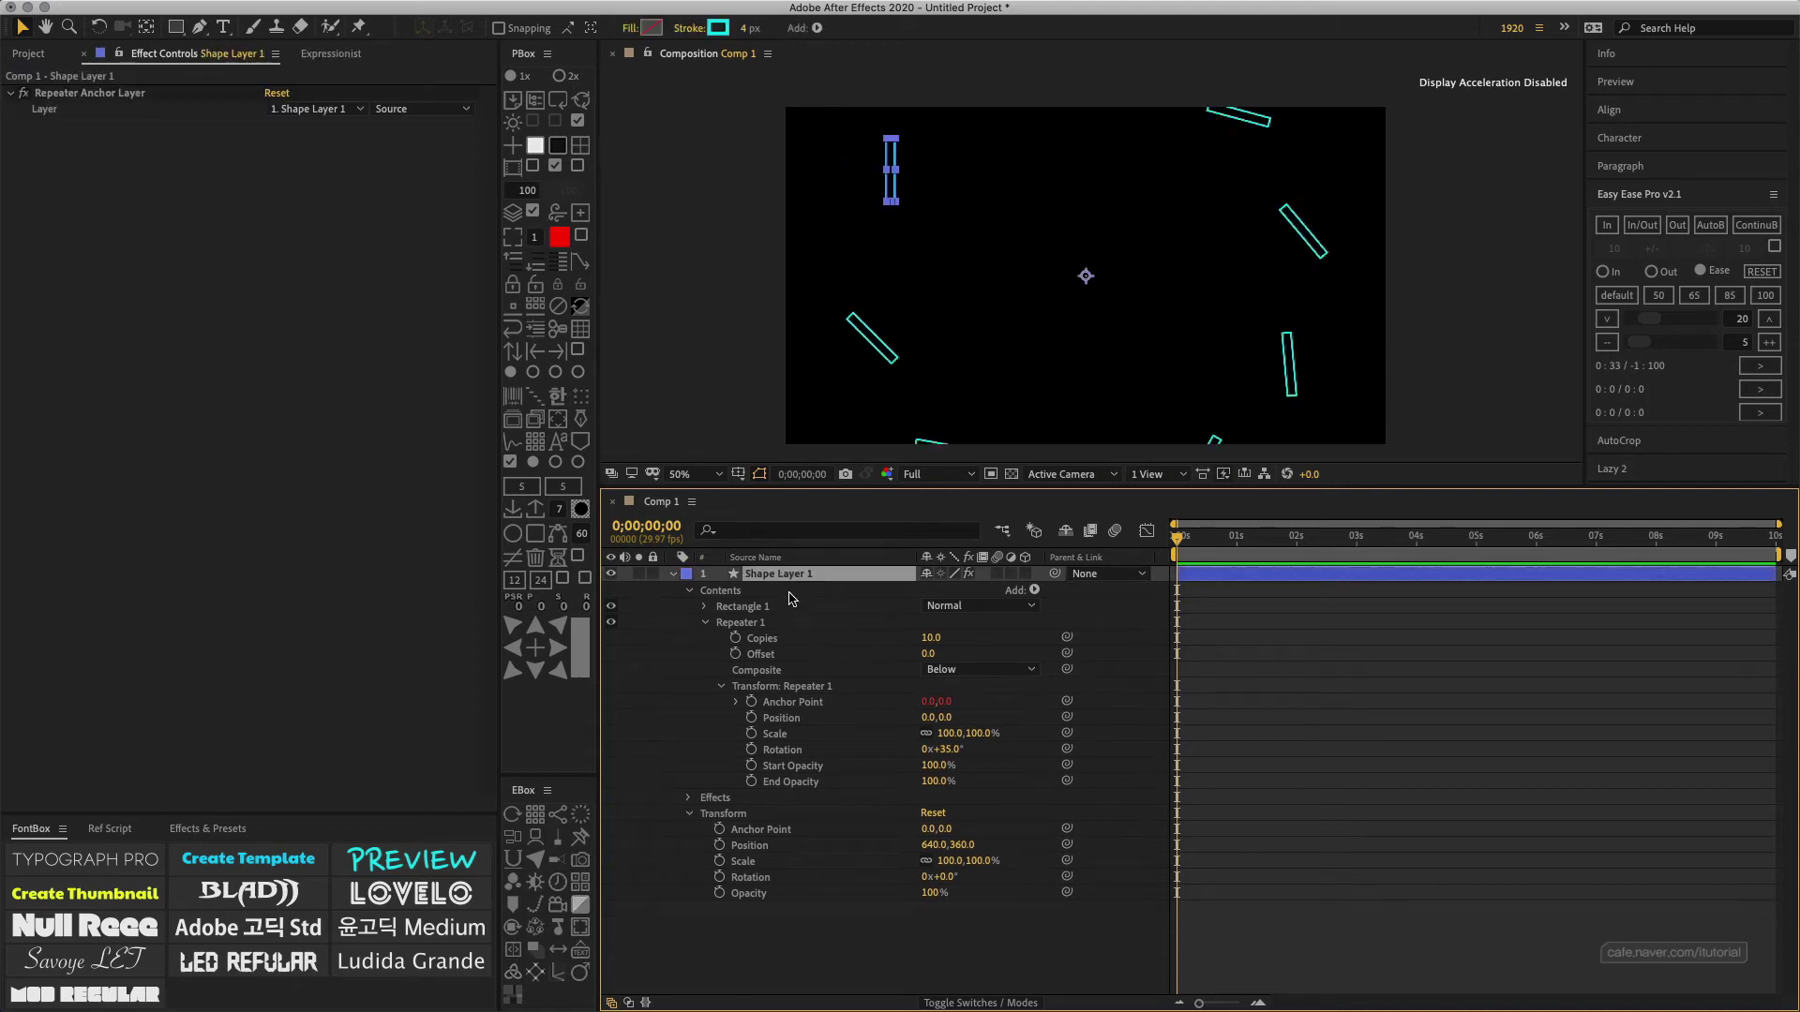
click(347, 110)
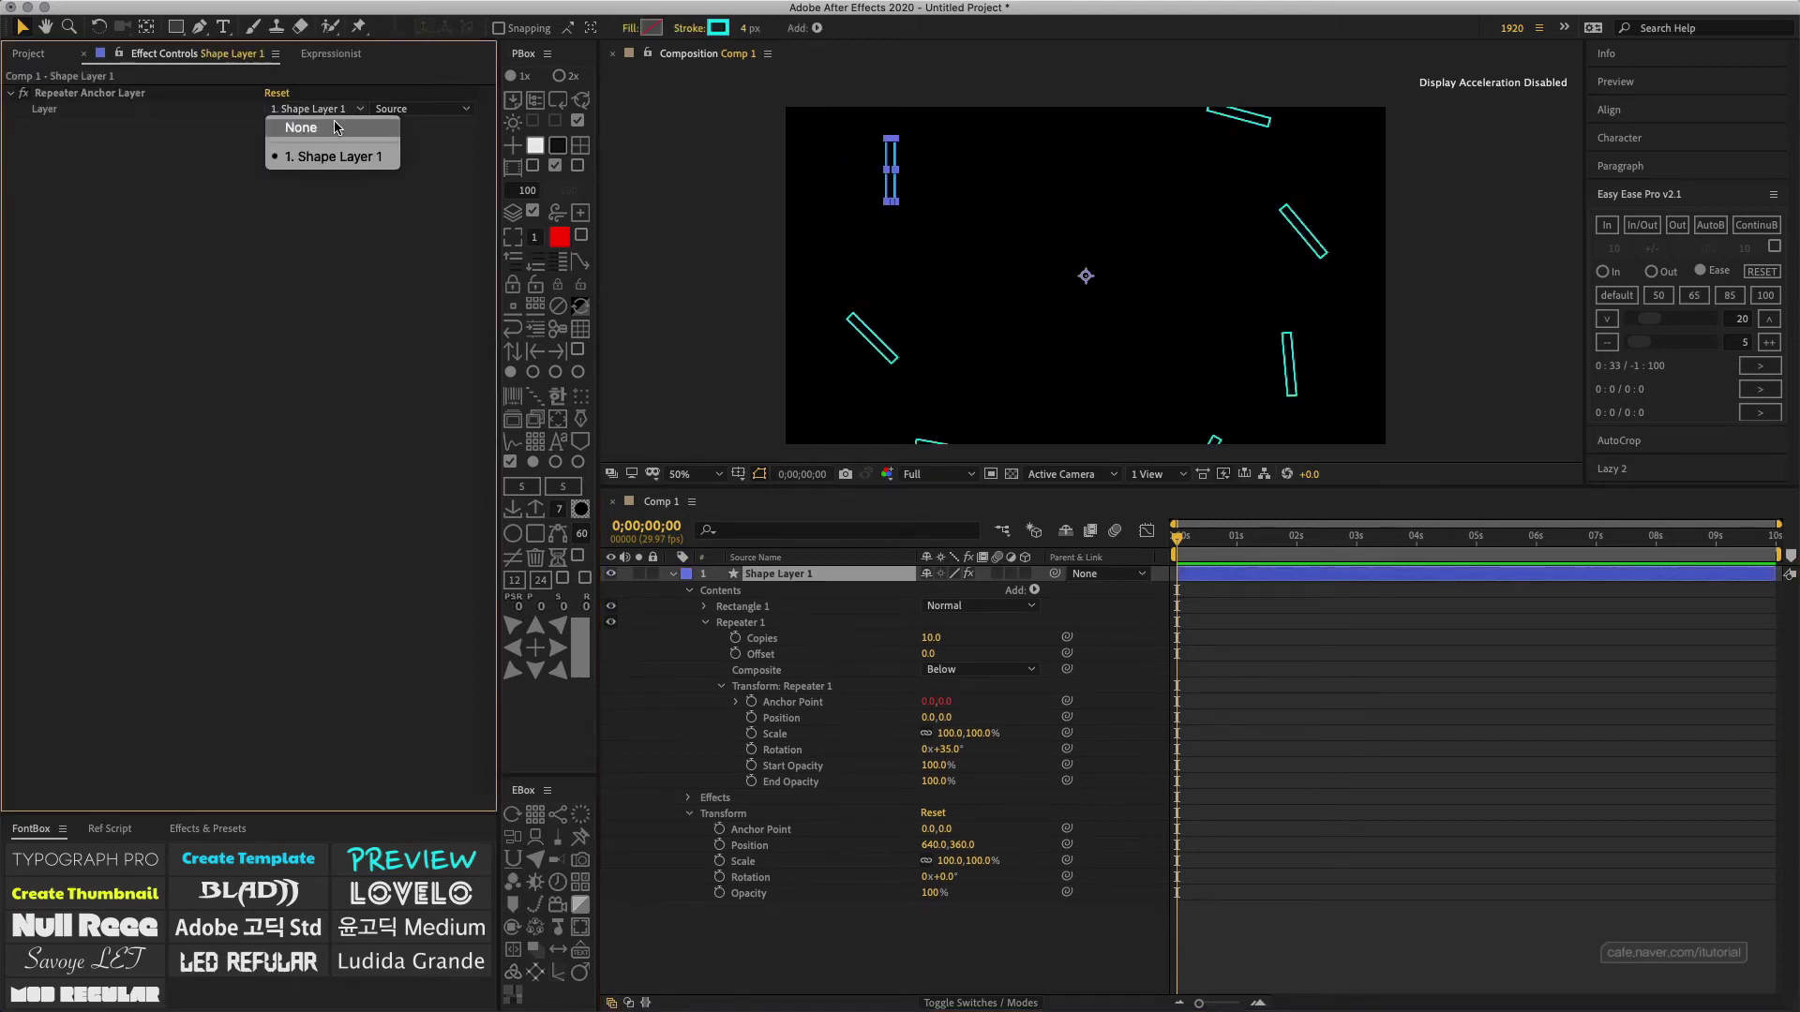
click(302, 158)
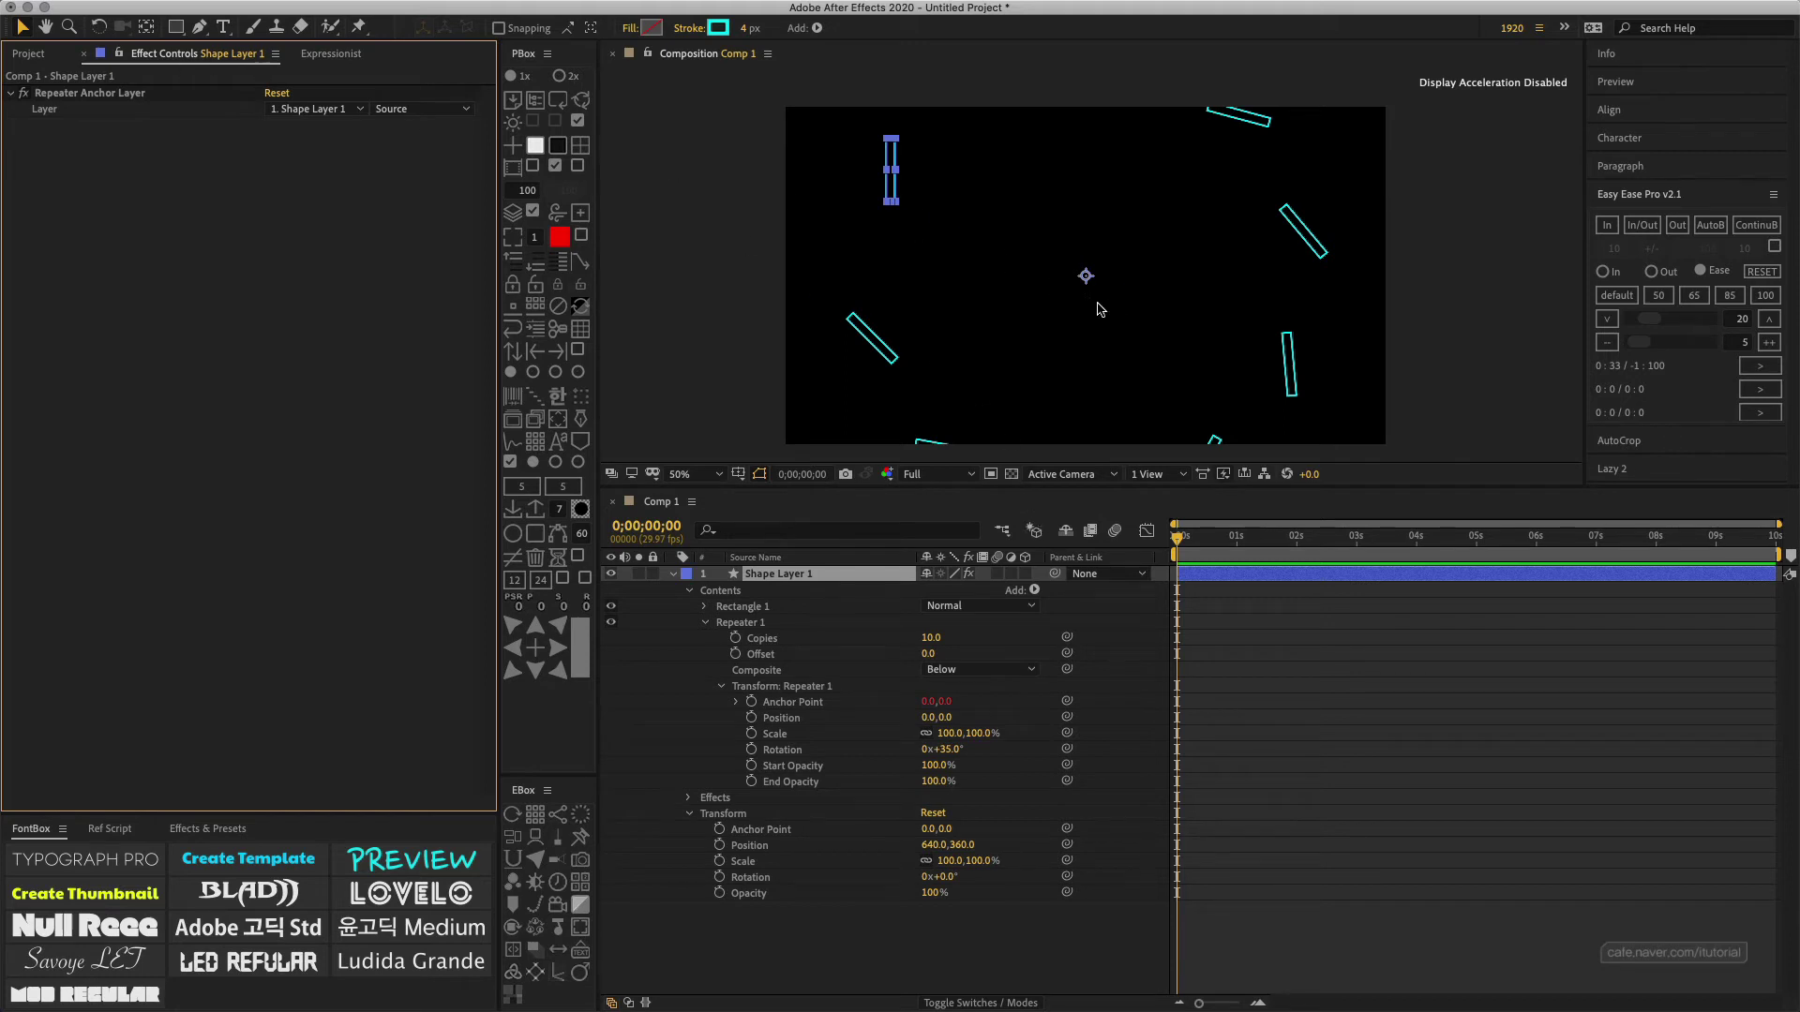
Step: Move the layer's anchor point near the upper-left rectangle with the Pan Behind tool
key(y)
drag(1085, 276, 892, 233)
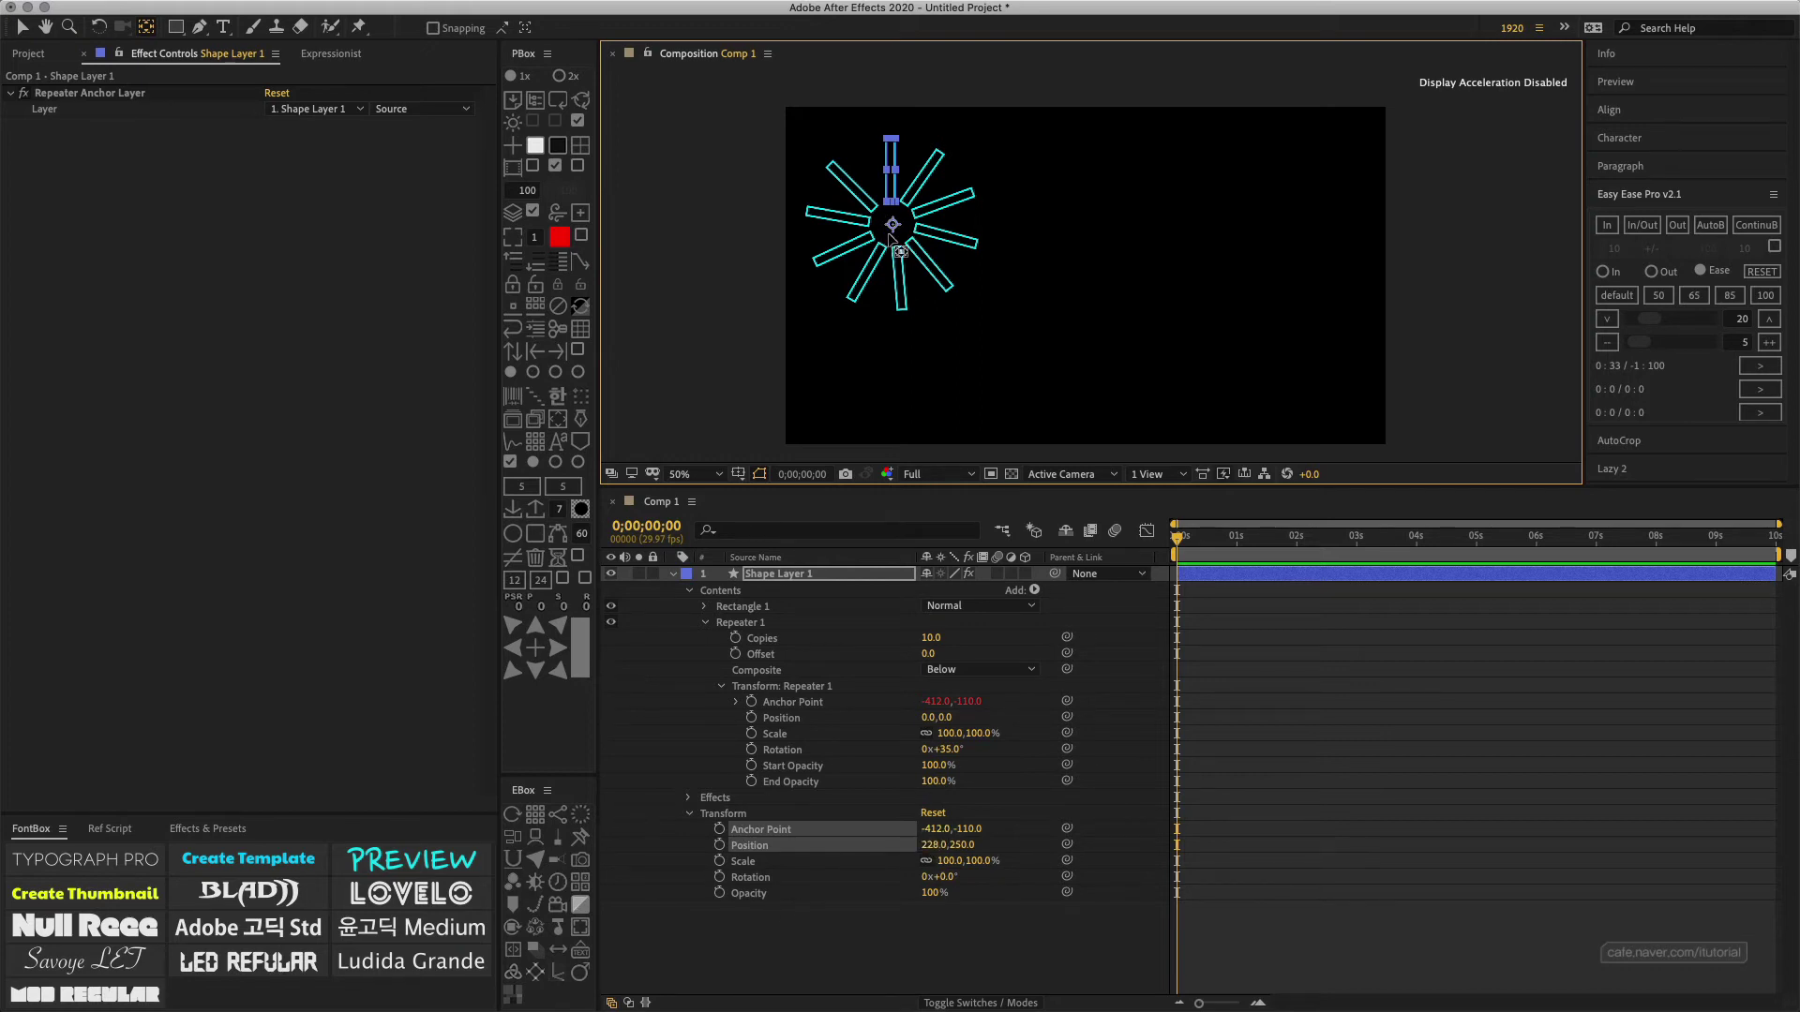
drag(894, 223, 892, 227)
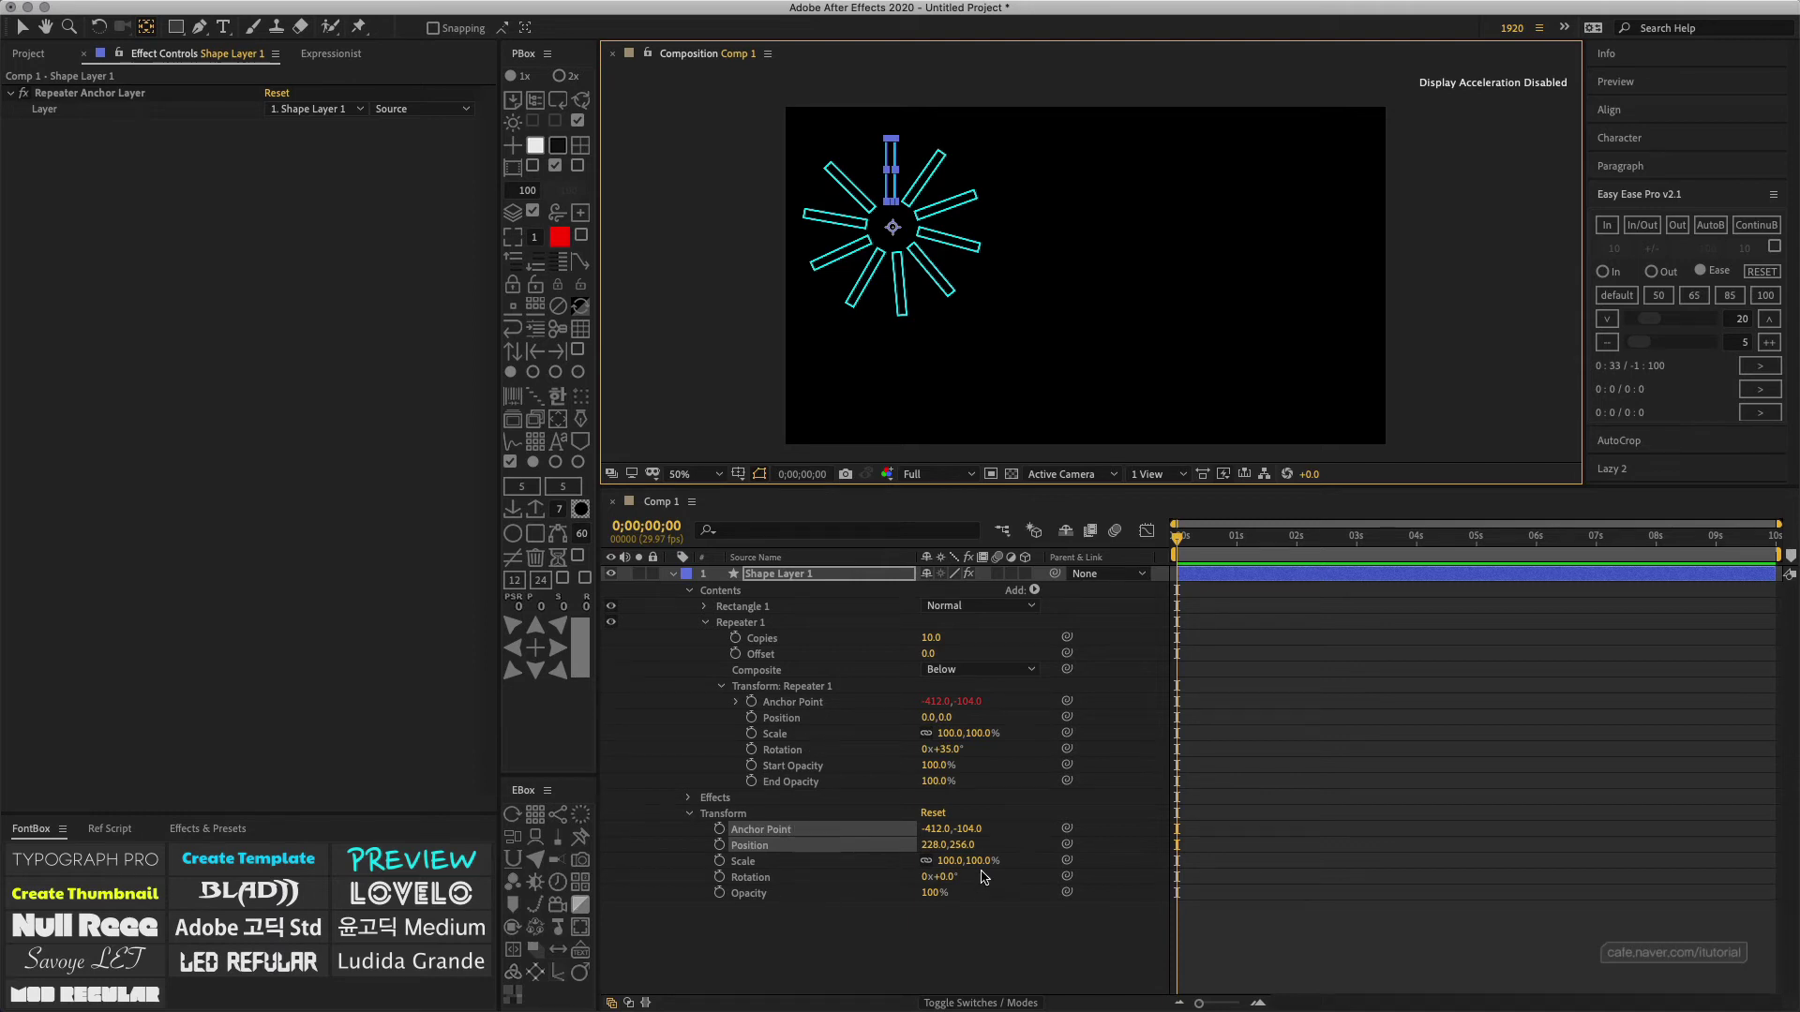
Step: Tilt the star to 17° rotation and move it into the right half of the frame
mouse_move(942, 877)
mouse_down()
mouse_move(995, 885)
mouse_move(719, 846)
mouse_up()
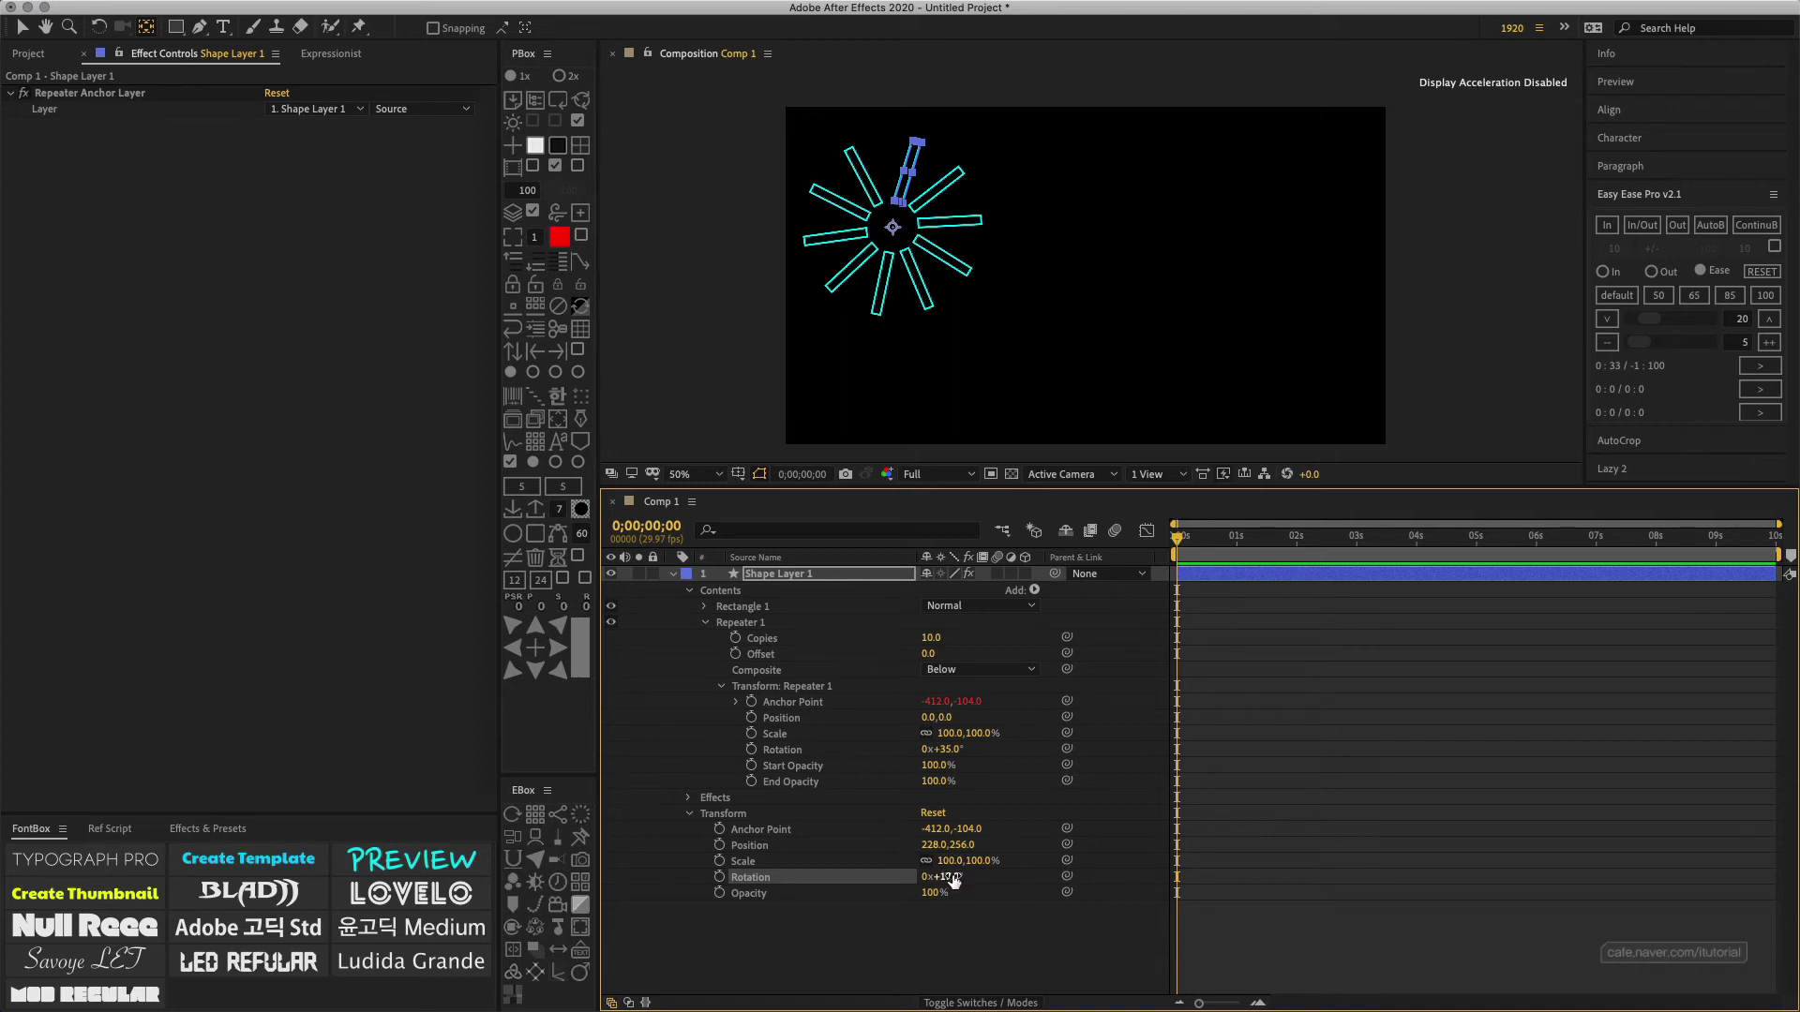
drag(953, 880, 943, 876)
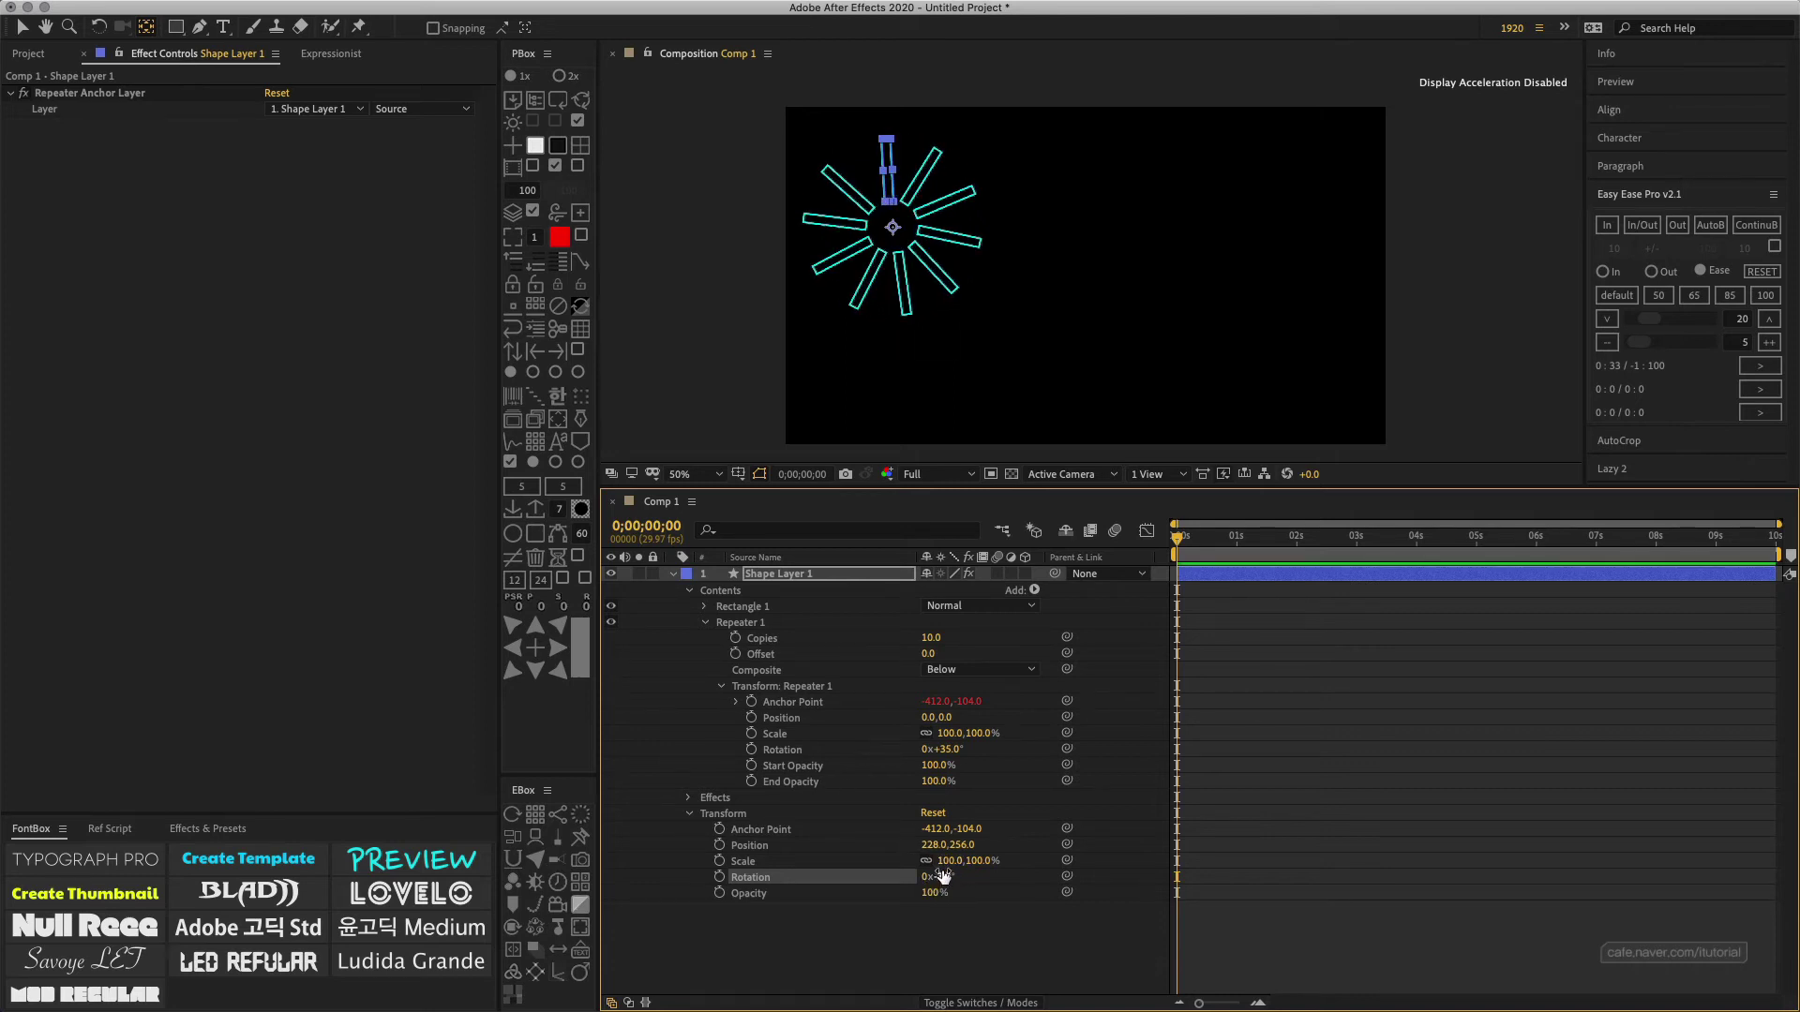
key(ctrl+z)
click(225, 105)
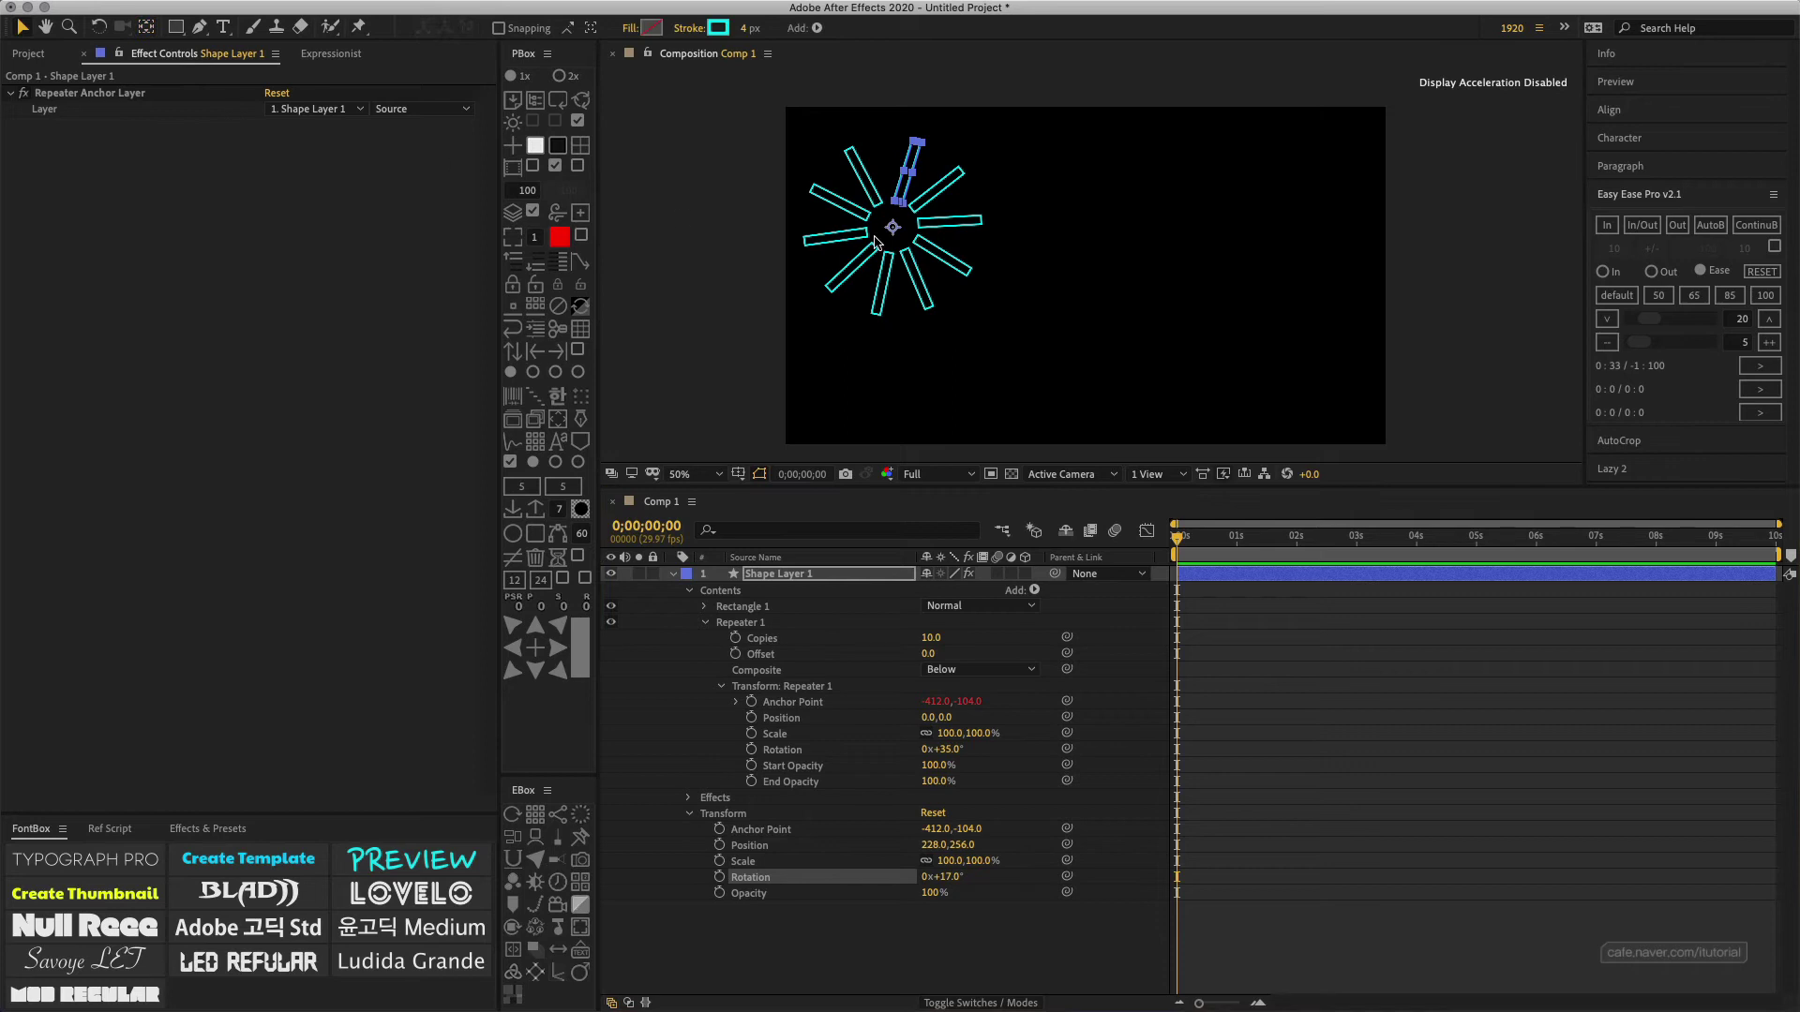
click(875, 242)
click(779, 575)
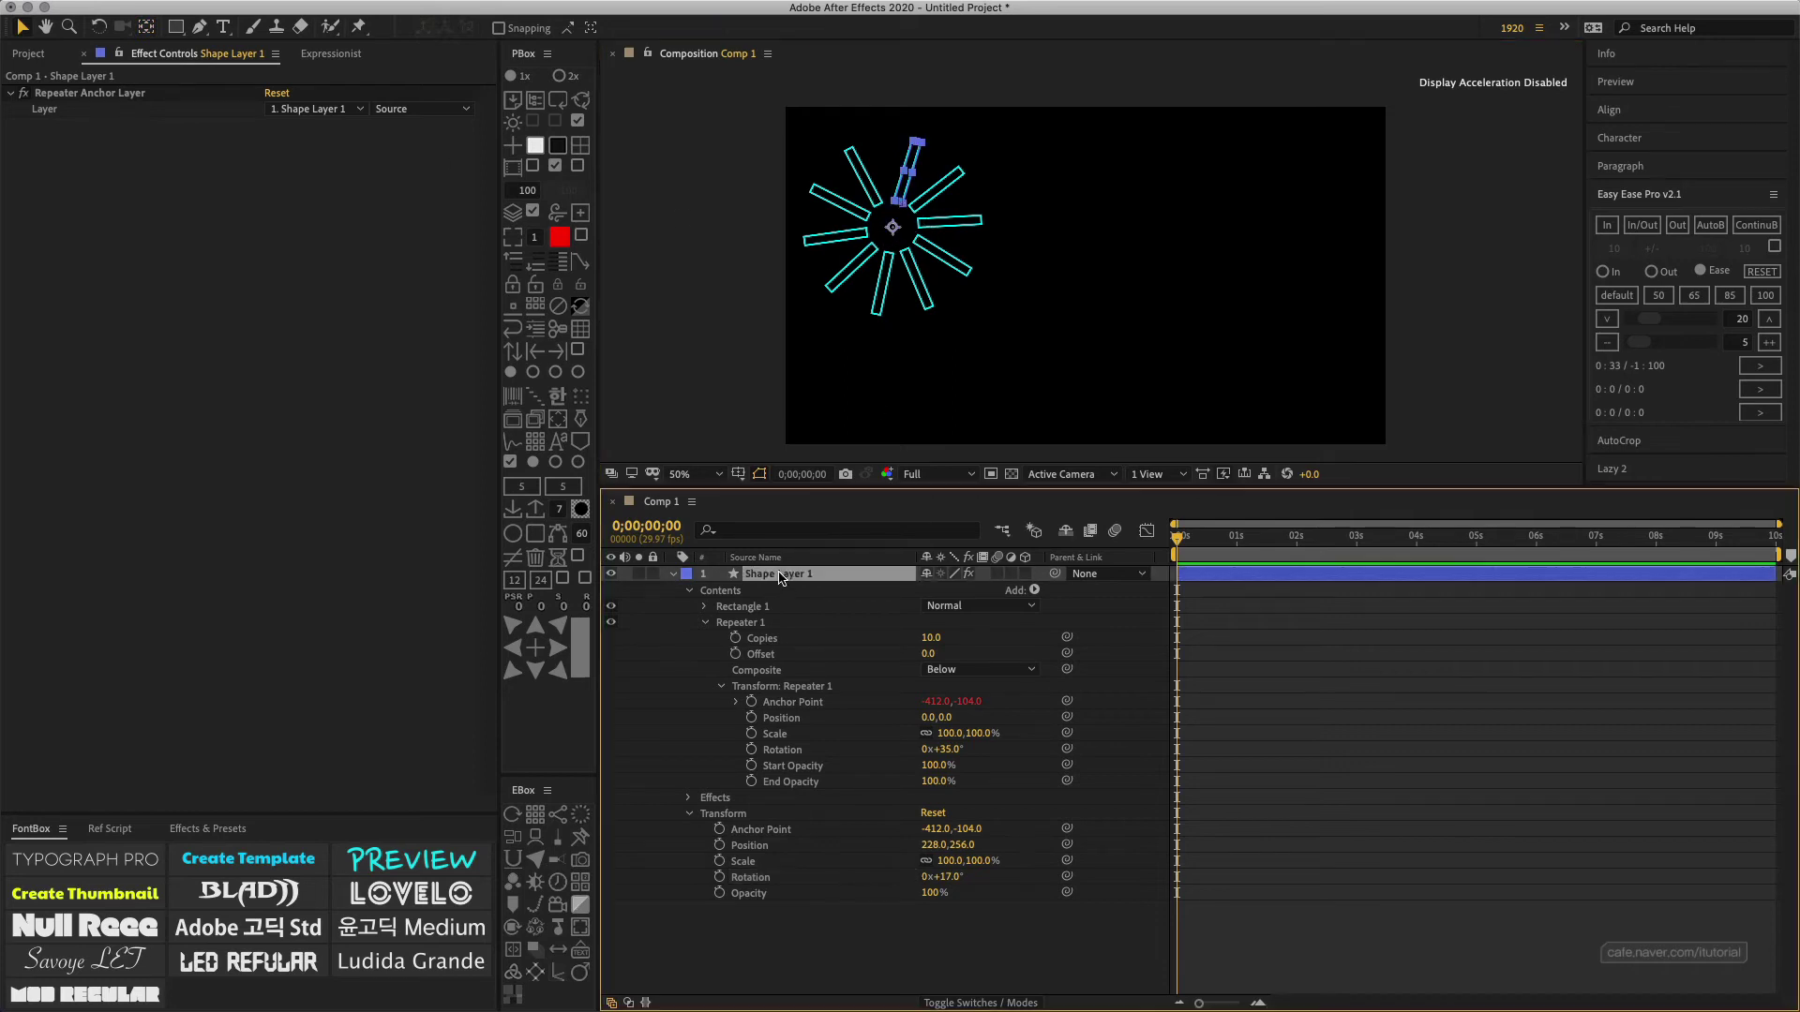
mouse_move(902, 240)
mouse_down()
mouse_move(1145, 212)
mouse_move(1239, 236)
mouse_up()
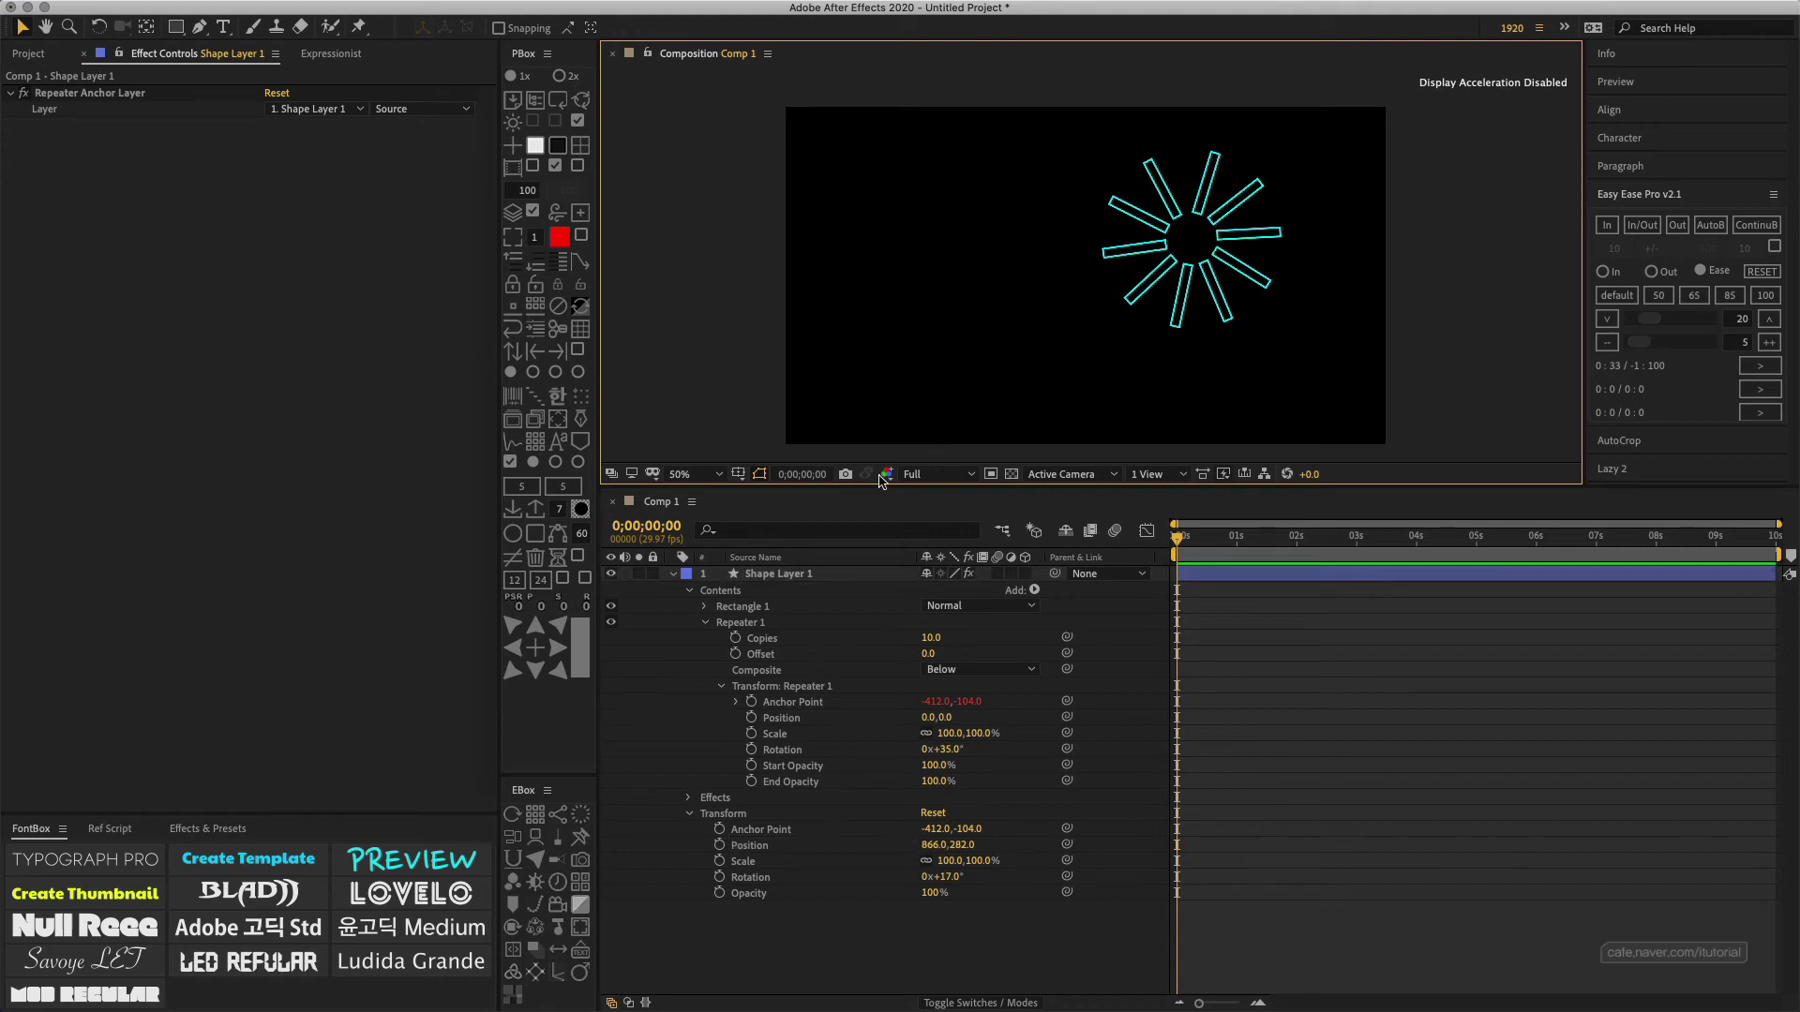
Step: Nudge the star up-right, with layer rotation 19° and scale 99%
click(776, 574)
drag(1193, 242, 1232, 234)
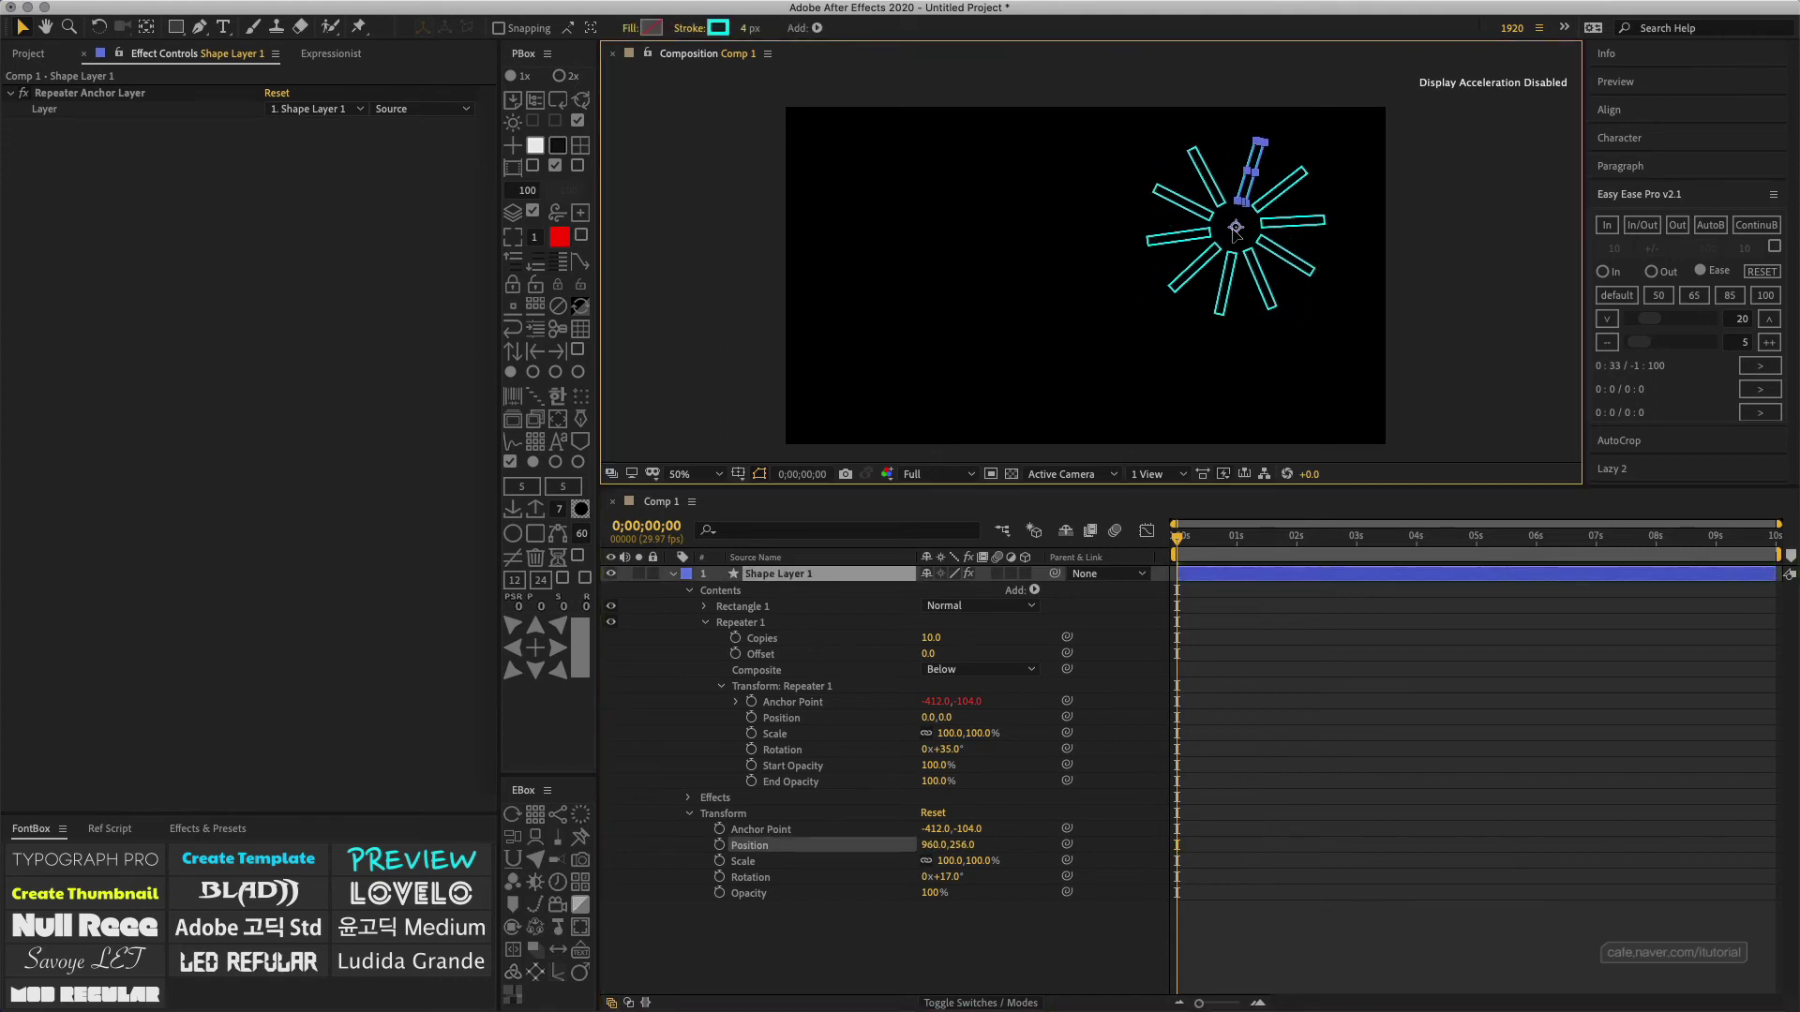
mouse_move(948, 877)
mouse_down()
mouse_move(967, 877)
mouse_move(952, 872)
mouse_up()
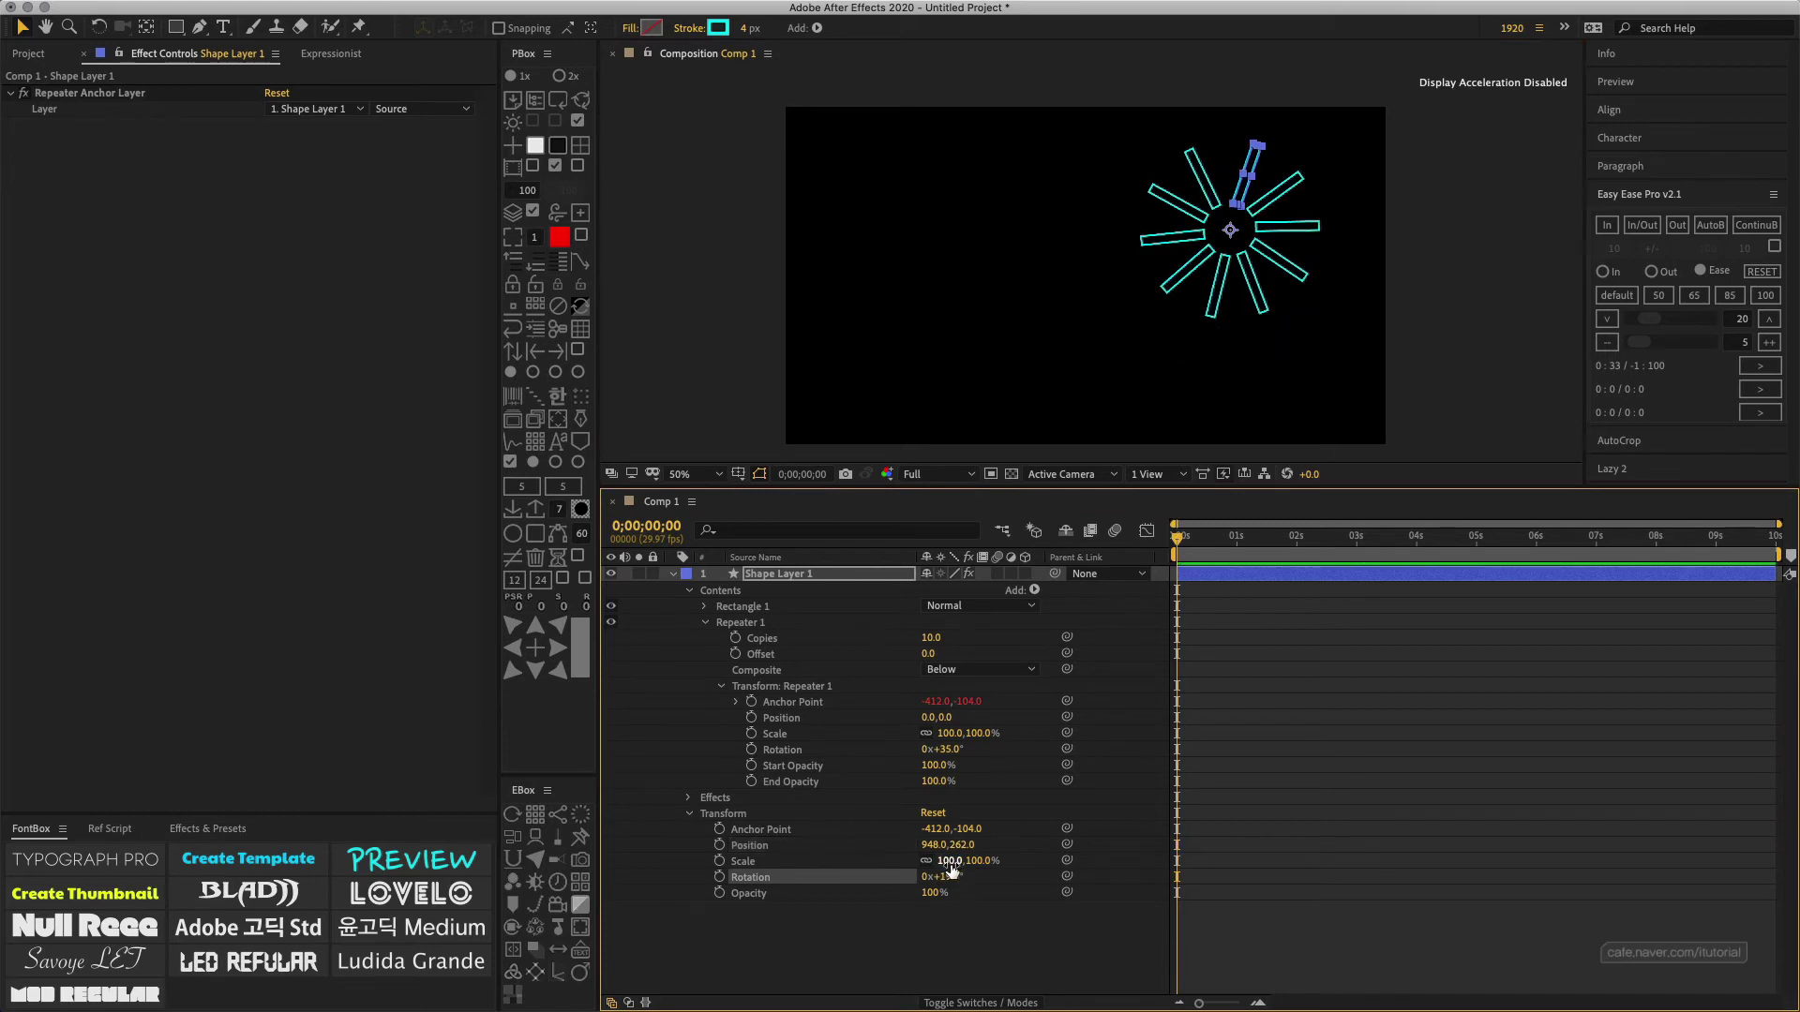
mouse_move(949, 861)
mouse_down()
mouse_move(975, 867)
mouse_move(964, 877)
mouse_up()
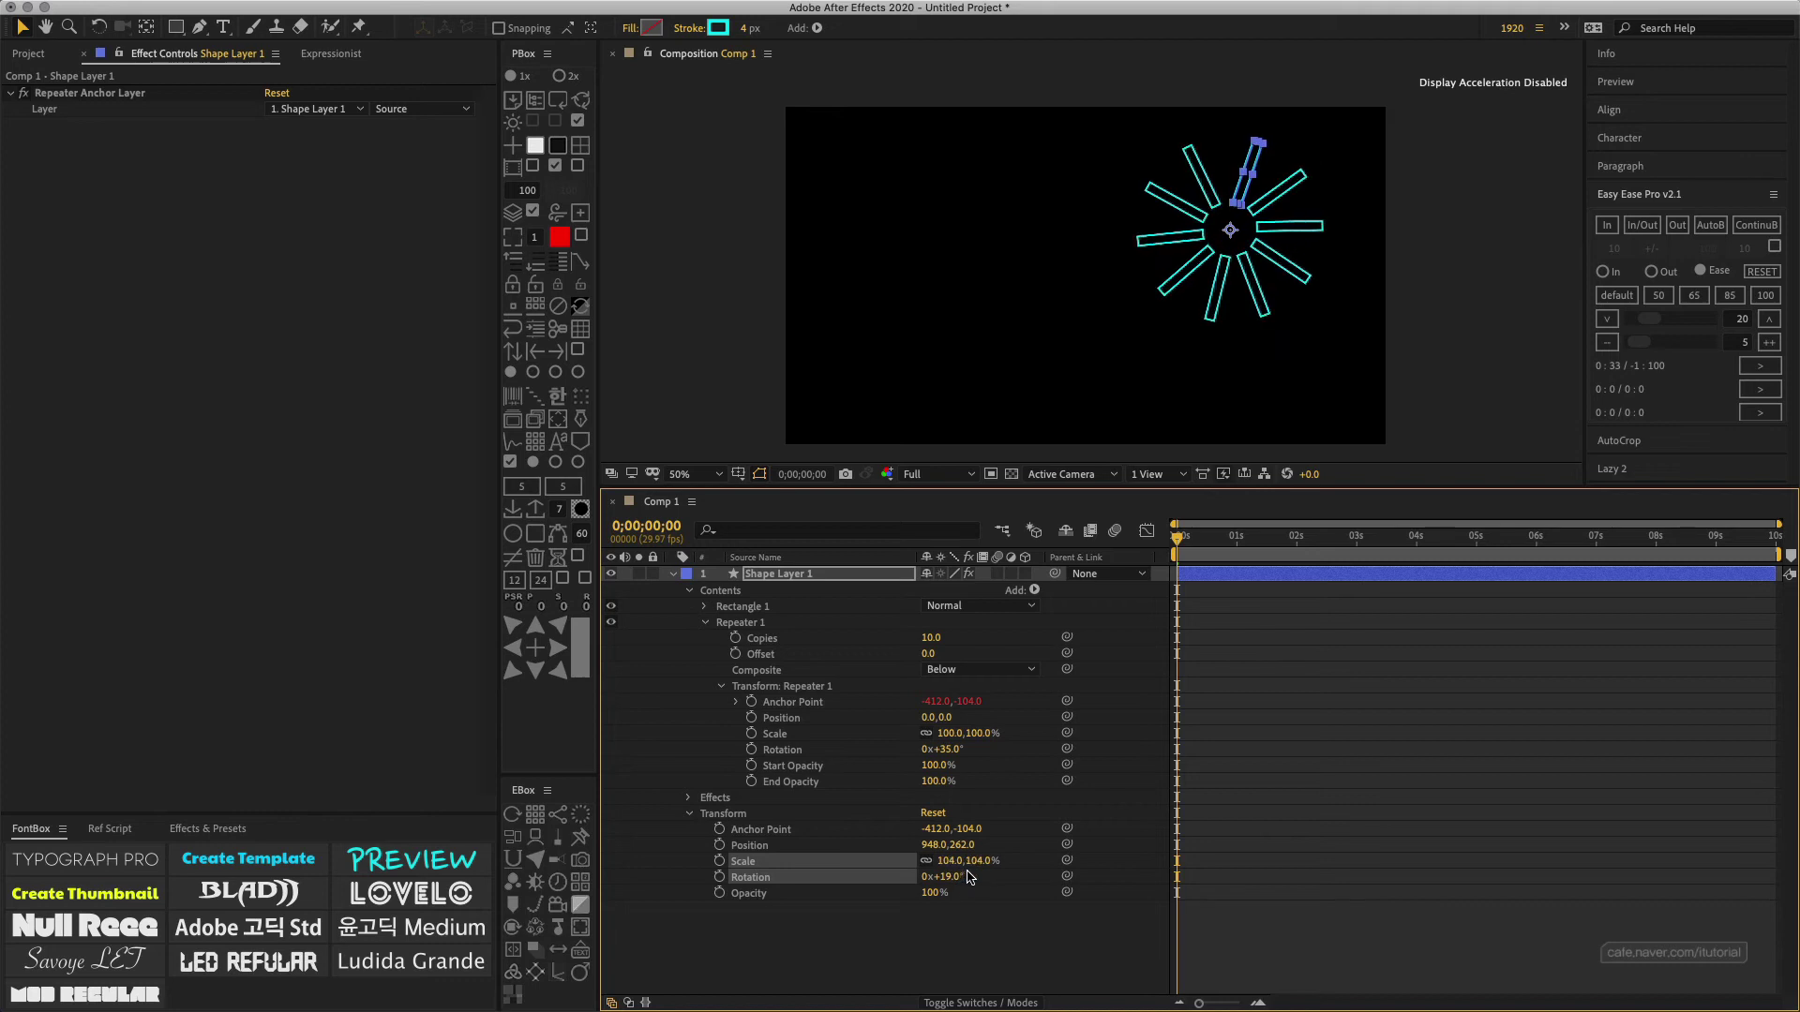
Step: Set Repeater 1's per-copy rotation to 12°
click(950, 751)
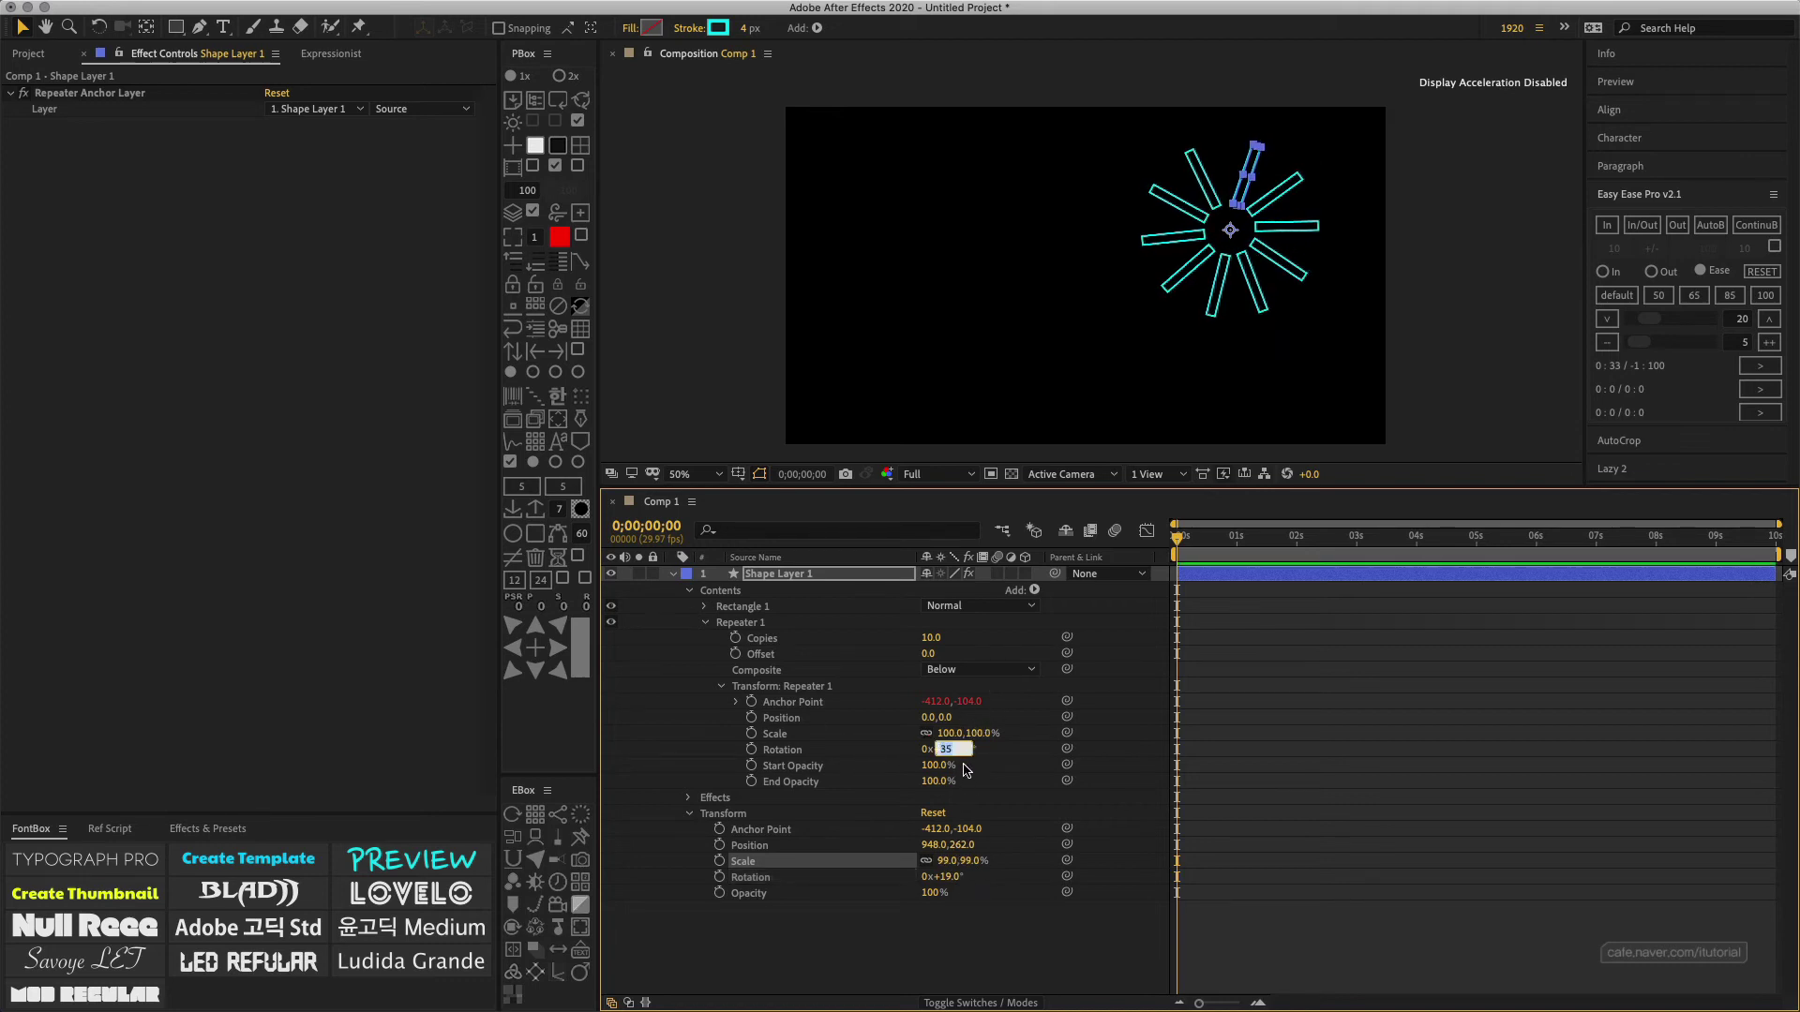
text(12)
key(Return)
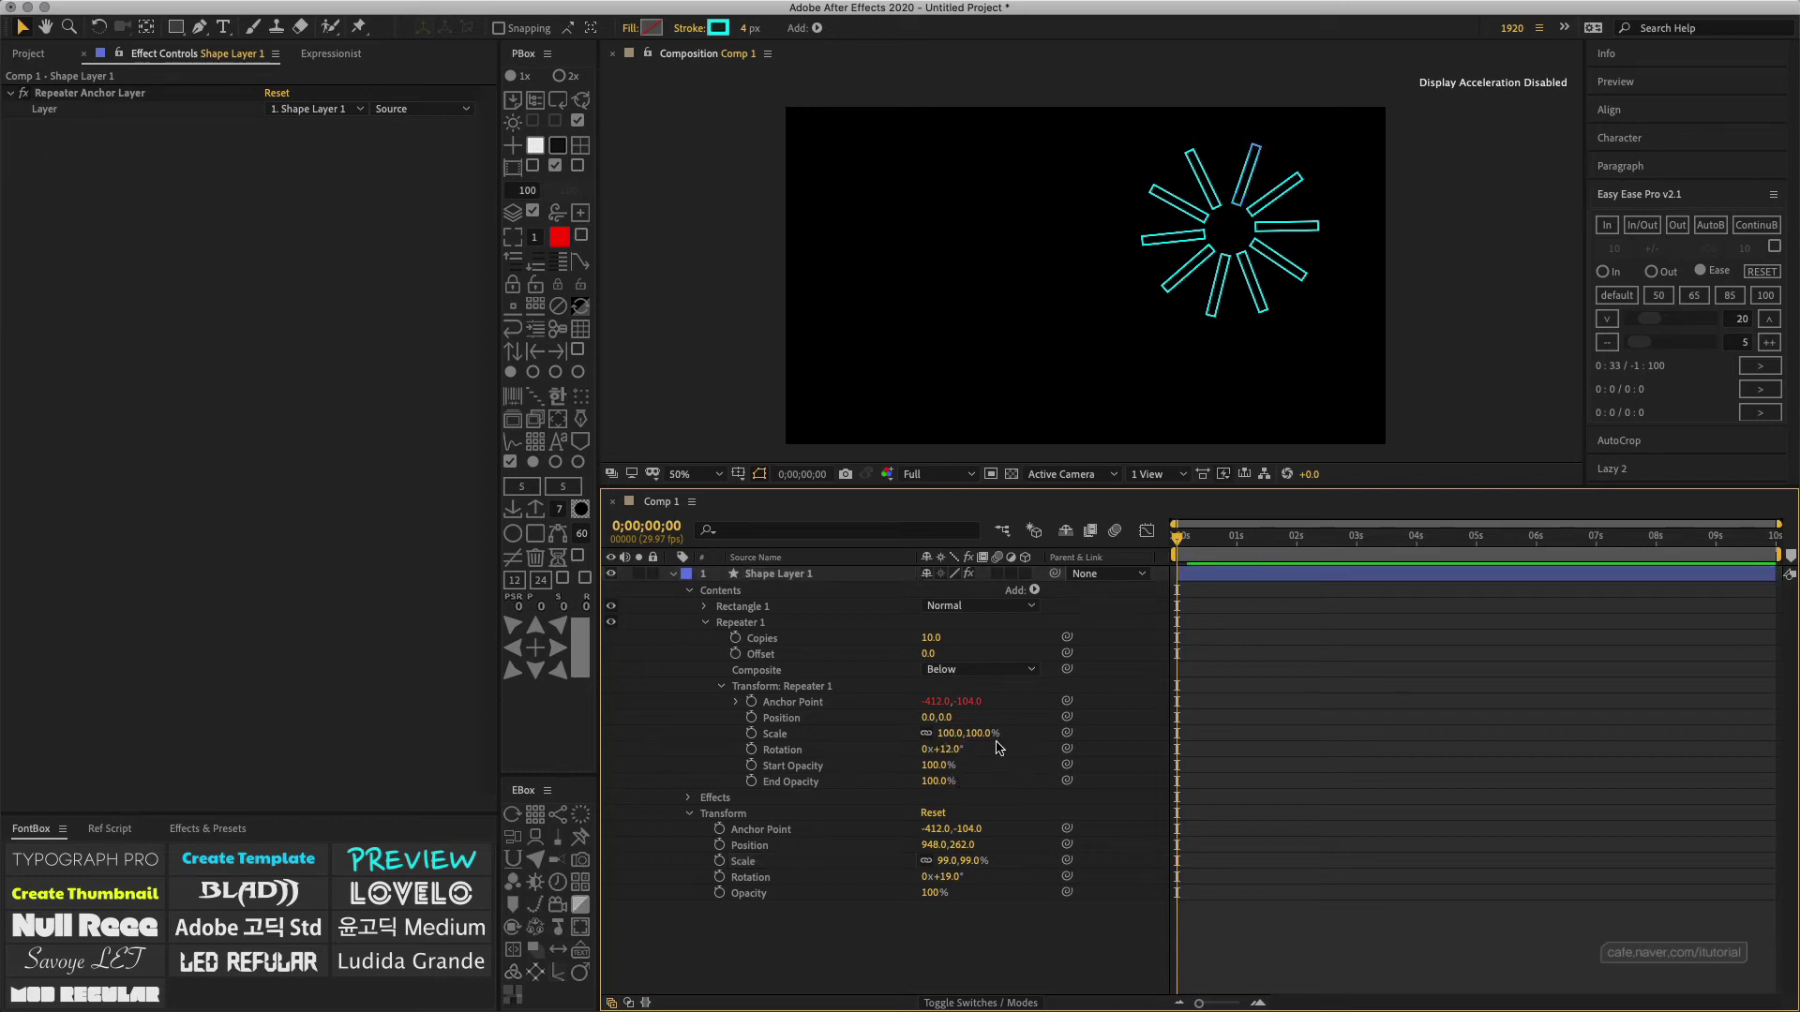
Step: Set Repeater Copies to 360/12 (30) and drag the anchor toward the ring's centre
click(935, 639)
text(360/)
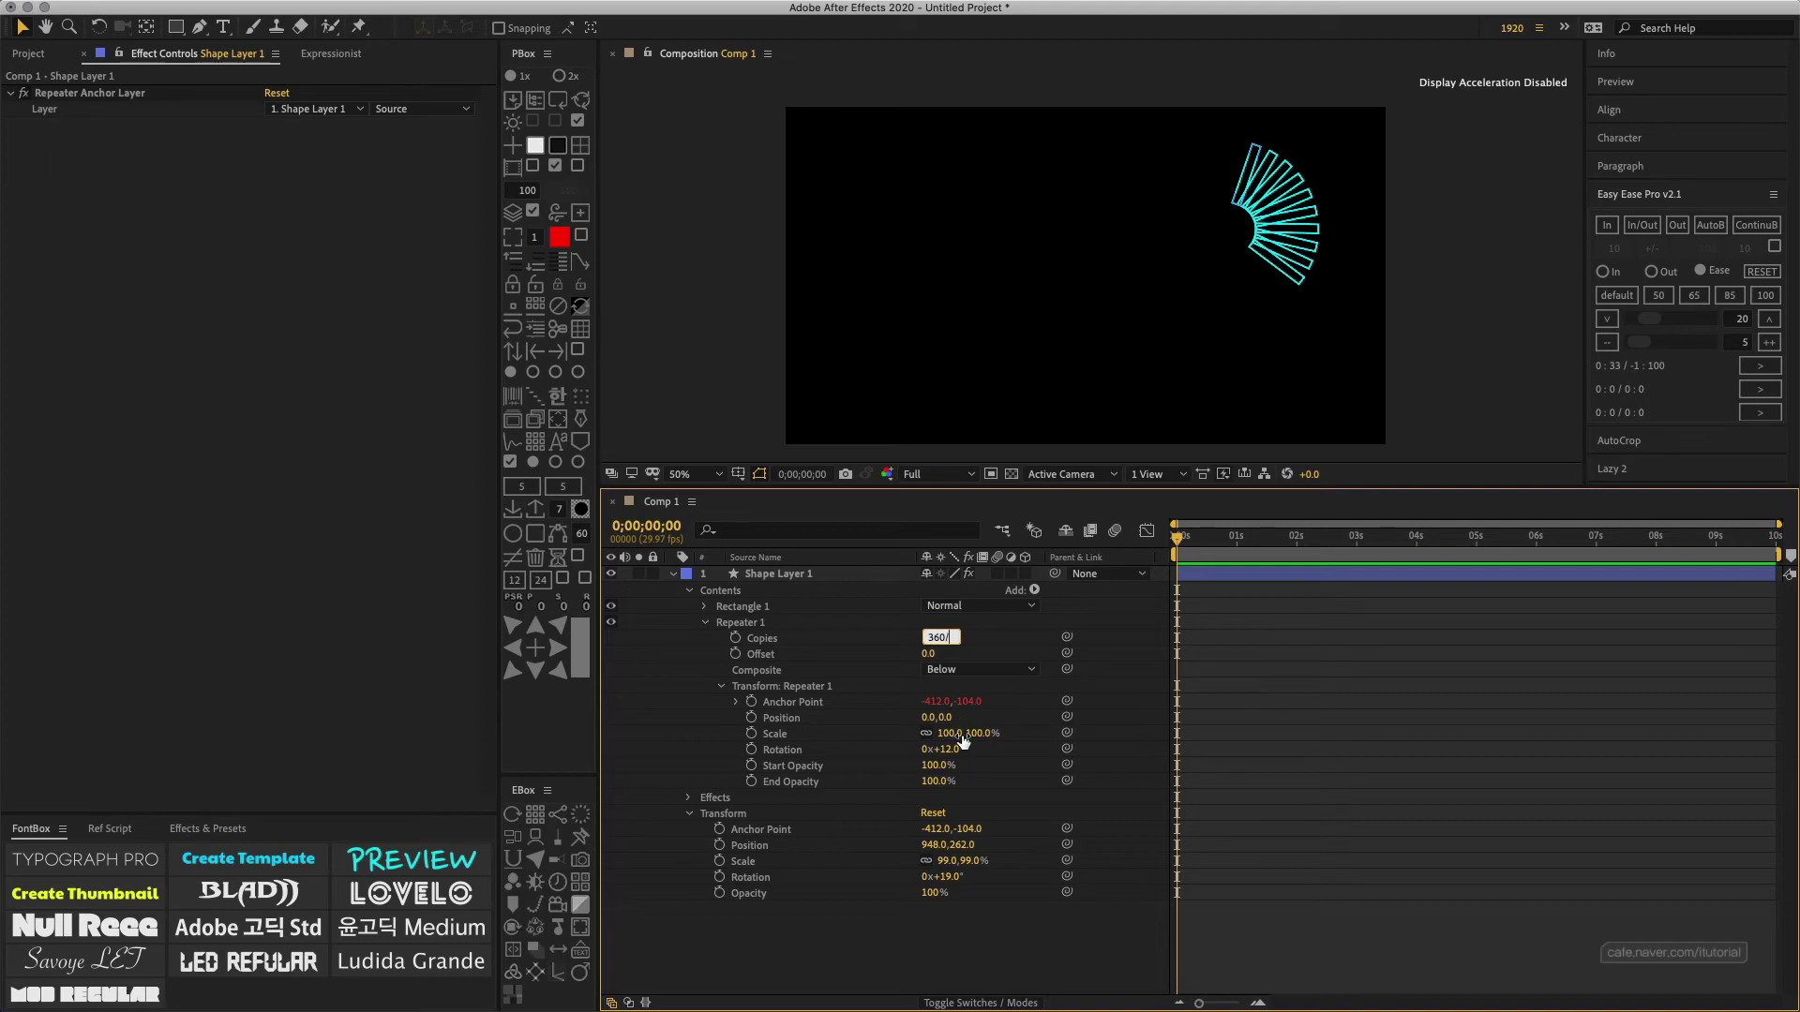
text(12)
key(Return)
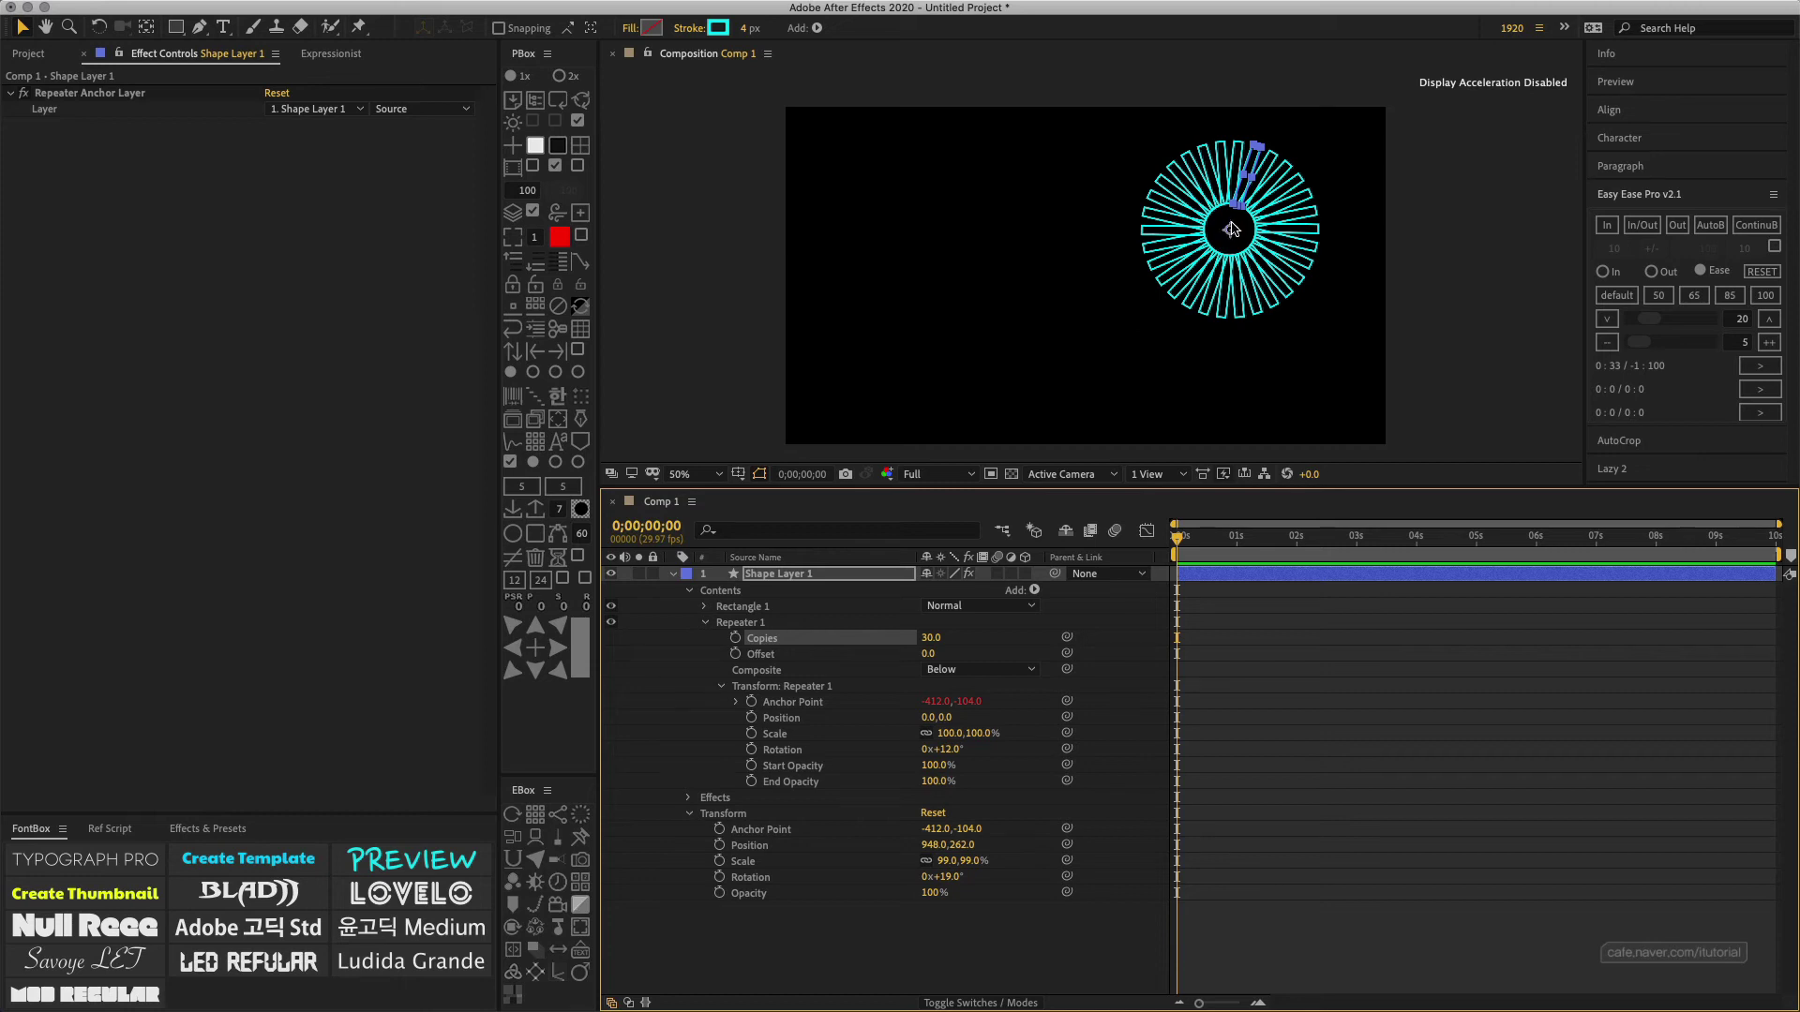
click(149, 28)
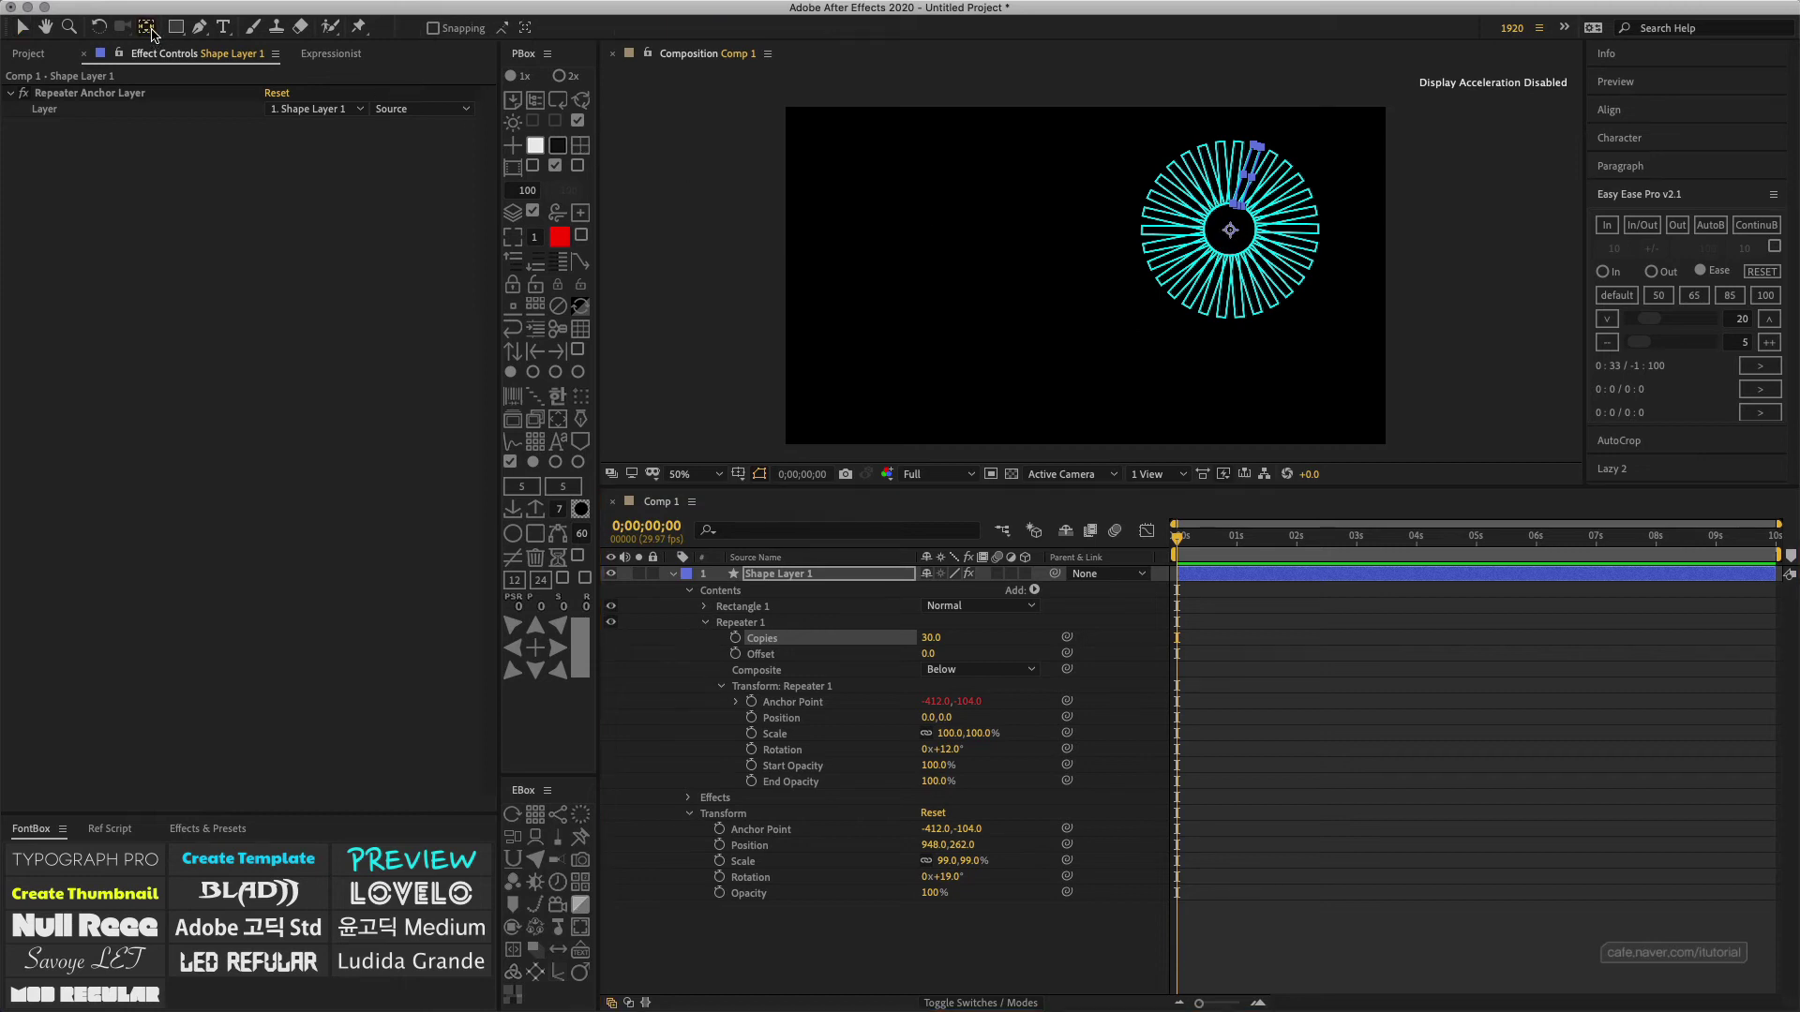
drag(1231, 231, 1225, 243)
Step: Adjust the ring's position and anchor point so the anchor sits at the ring's centre
click(696, 848)
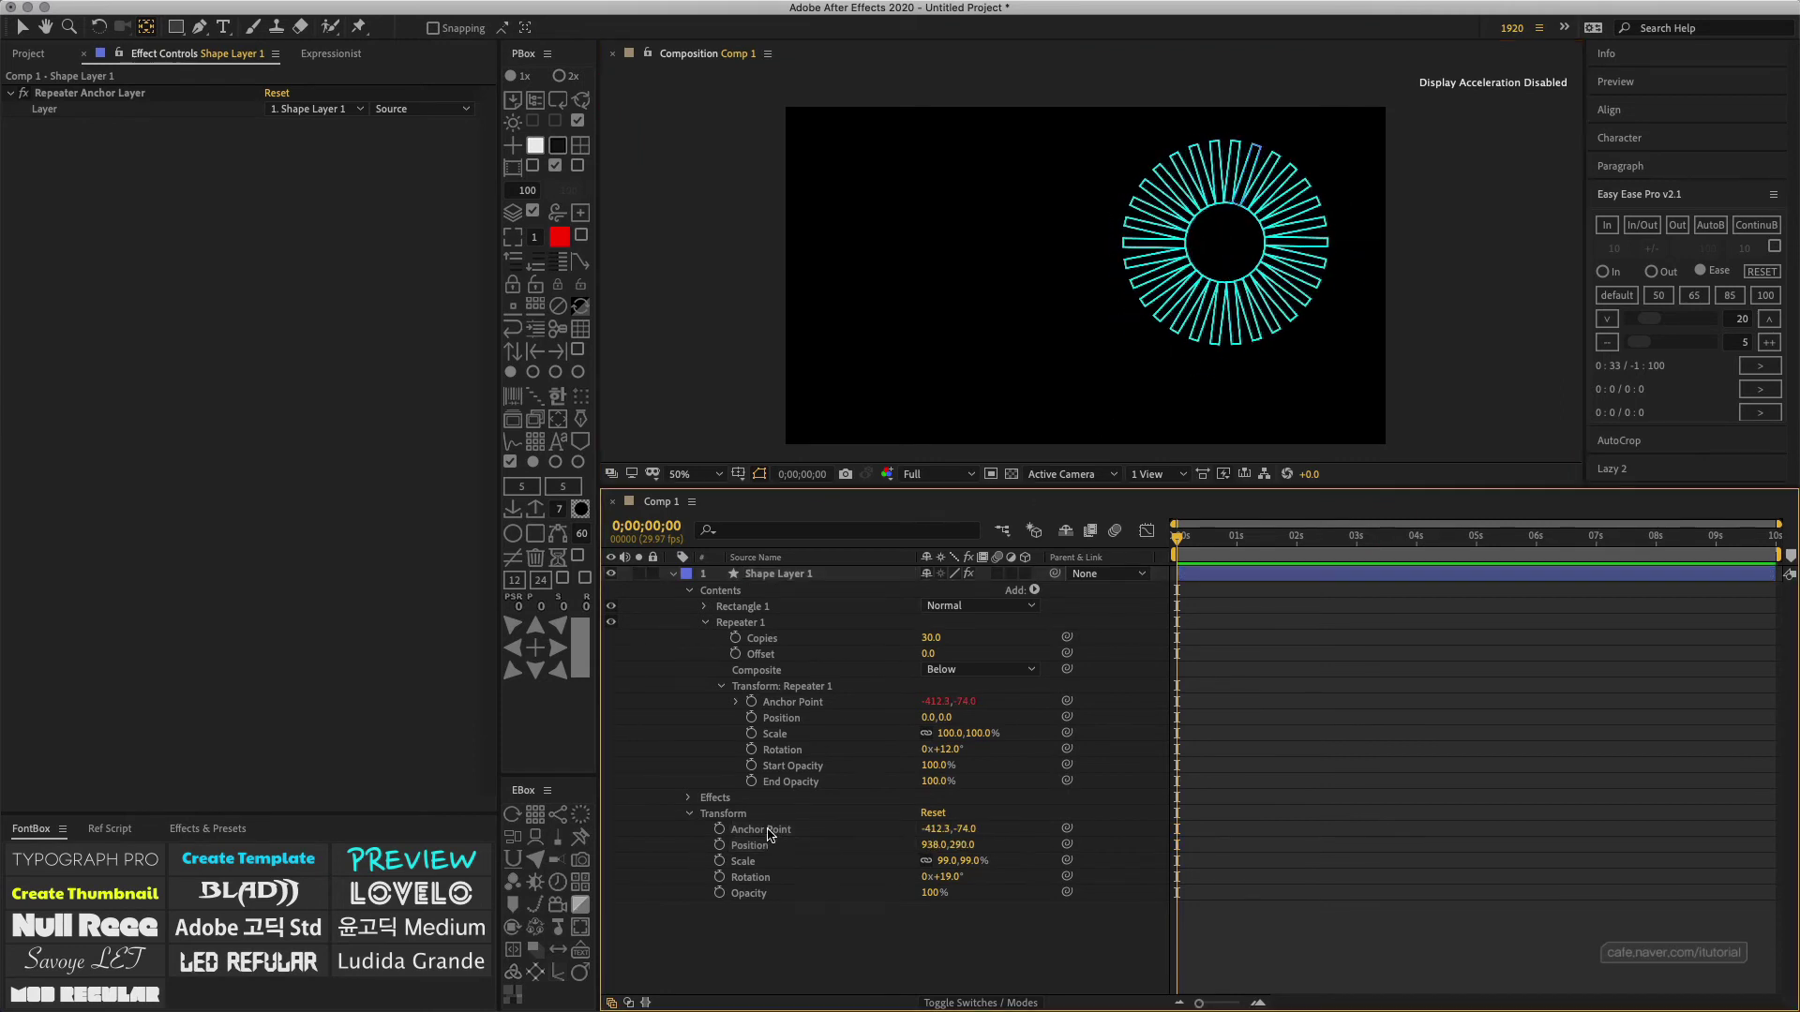
click(768, 830)
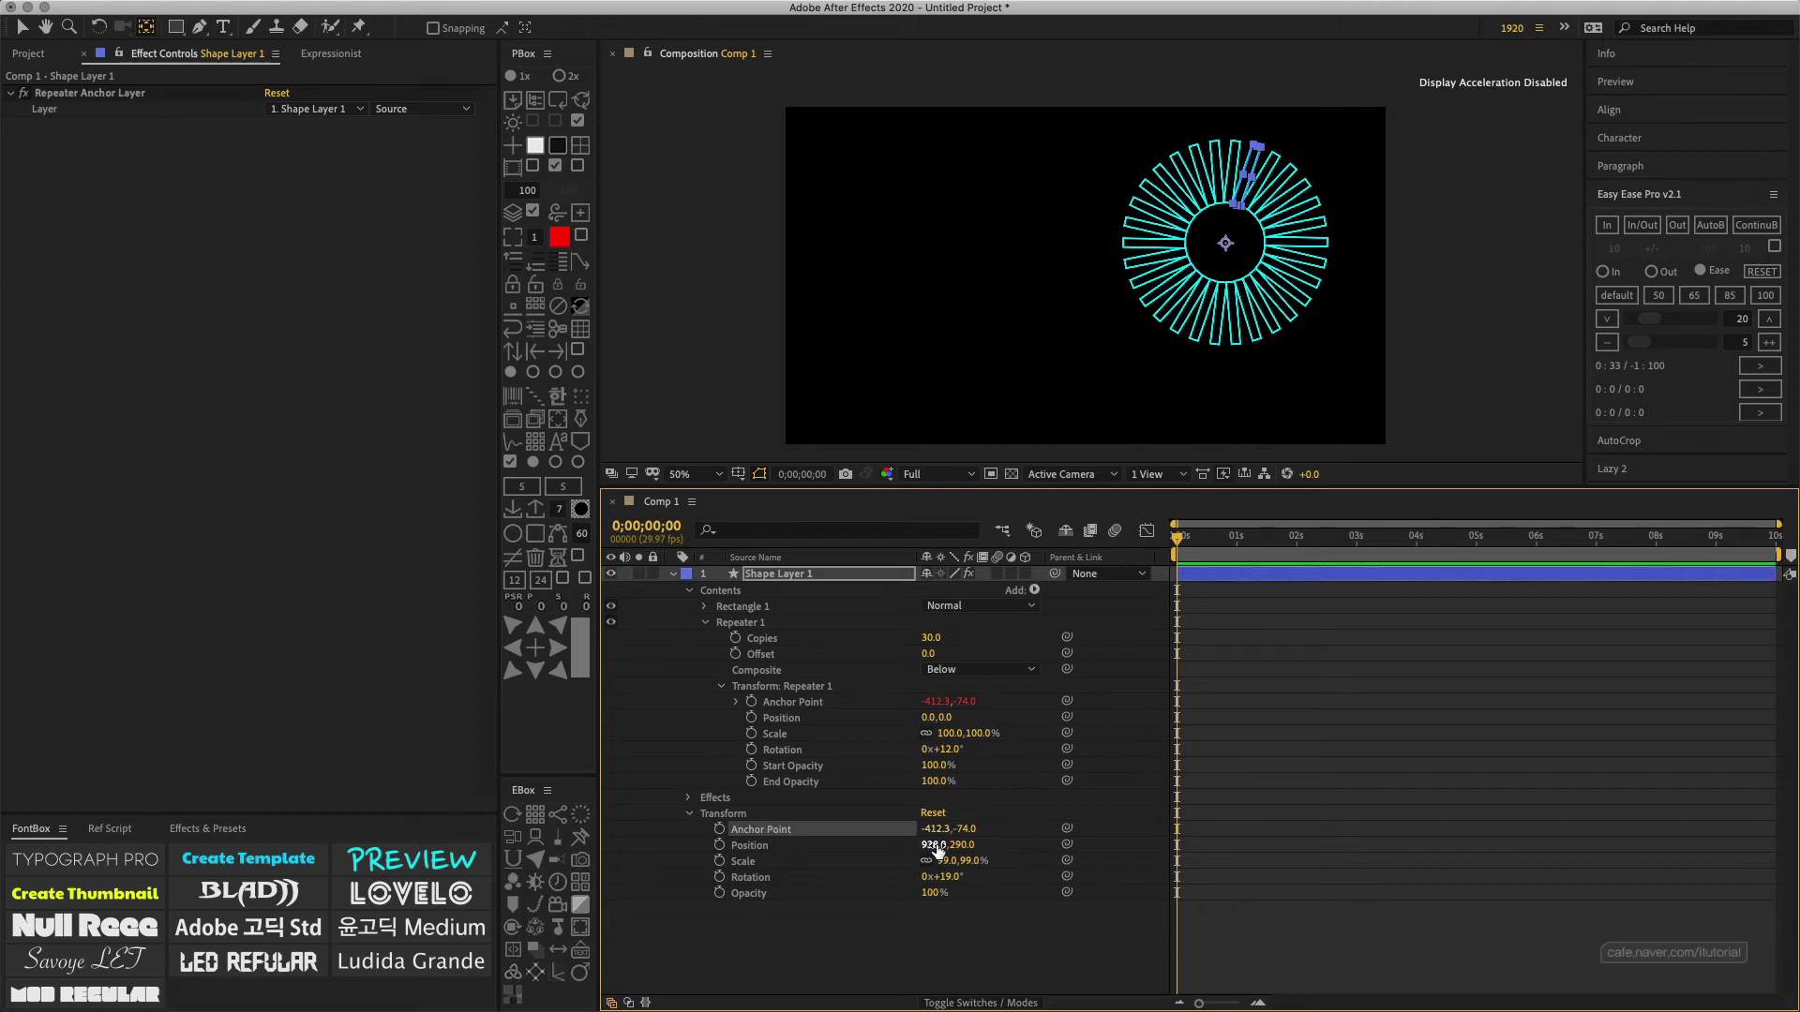
drag(937, 848, 872, 851)
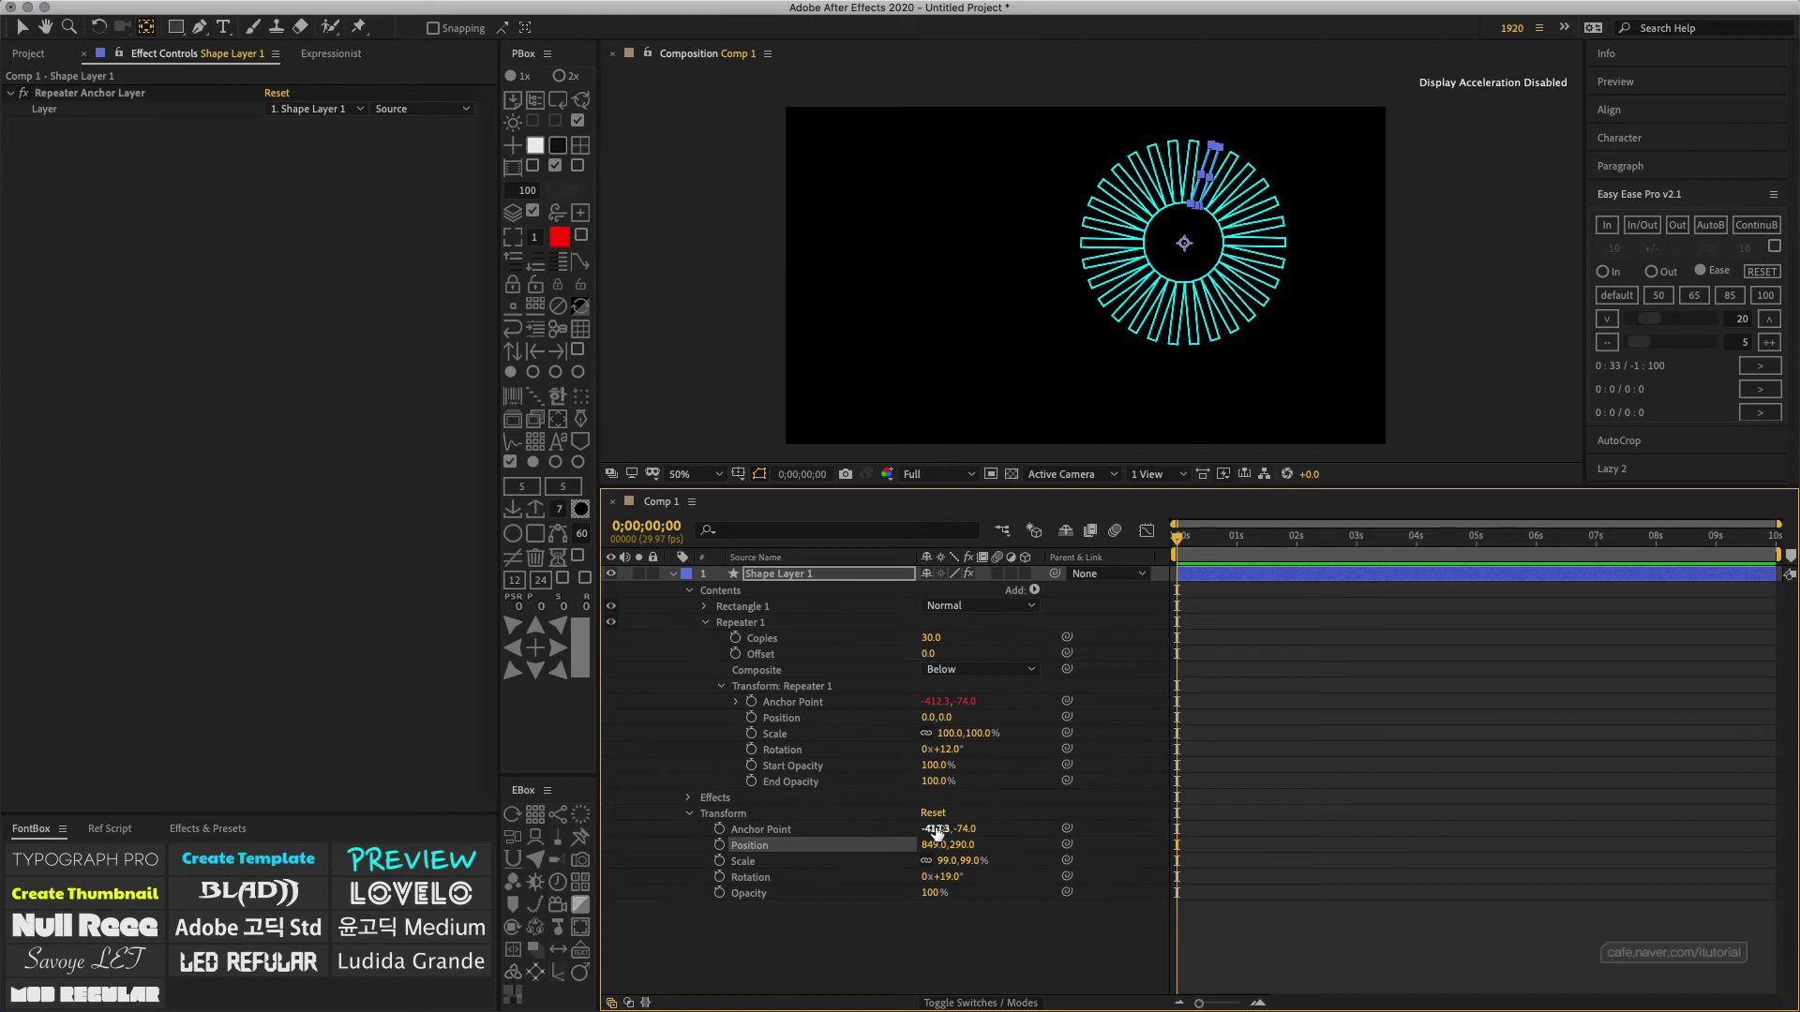
mouse_move(931, 831)
mouse_down()
mouse_move(828, 856)
mouse_move(1025, 830)
mouse_move(895, 855)
mouse_move(975, 847)
mouse_up()
drag(1187, 241, 1196, 230)
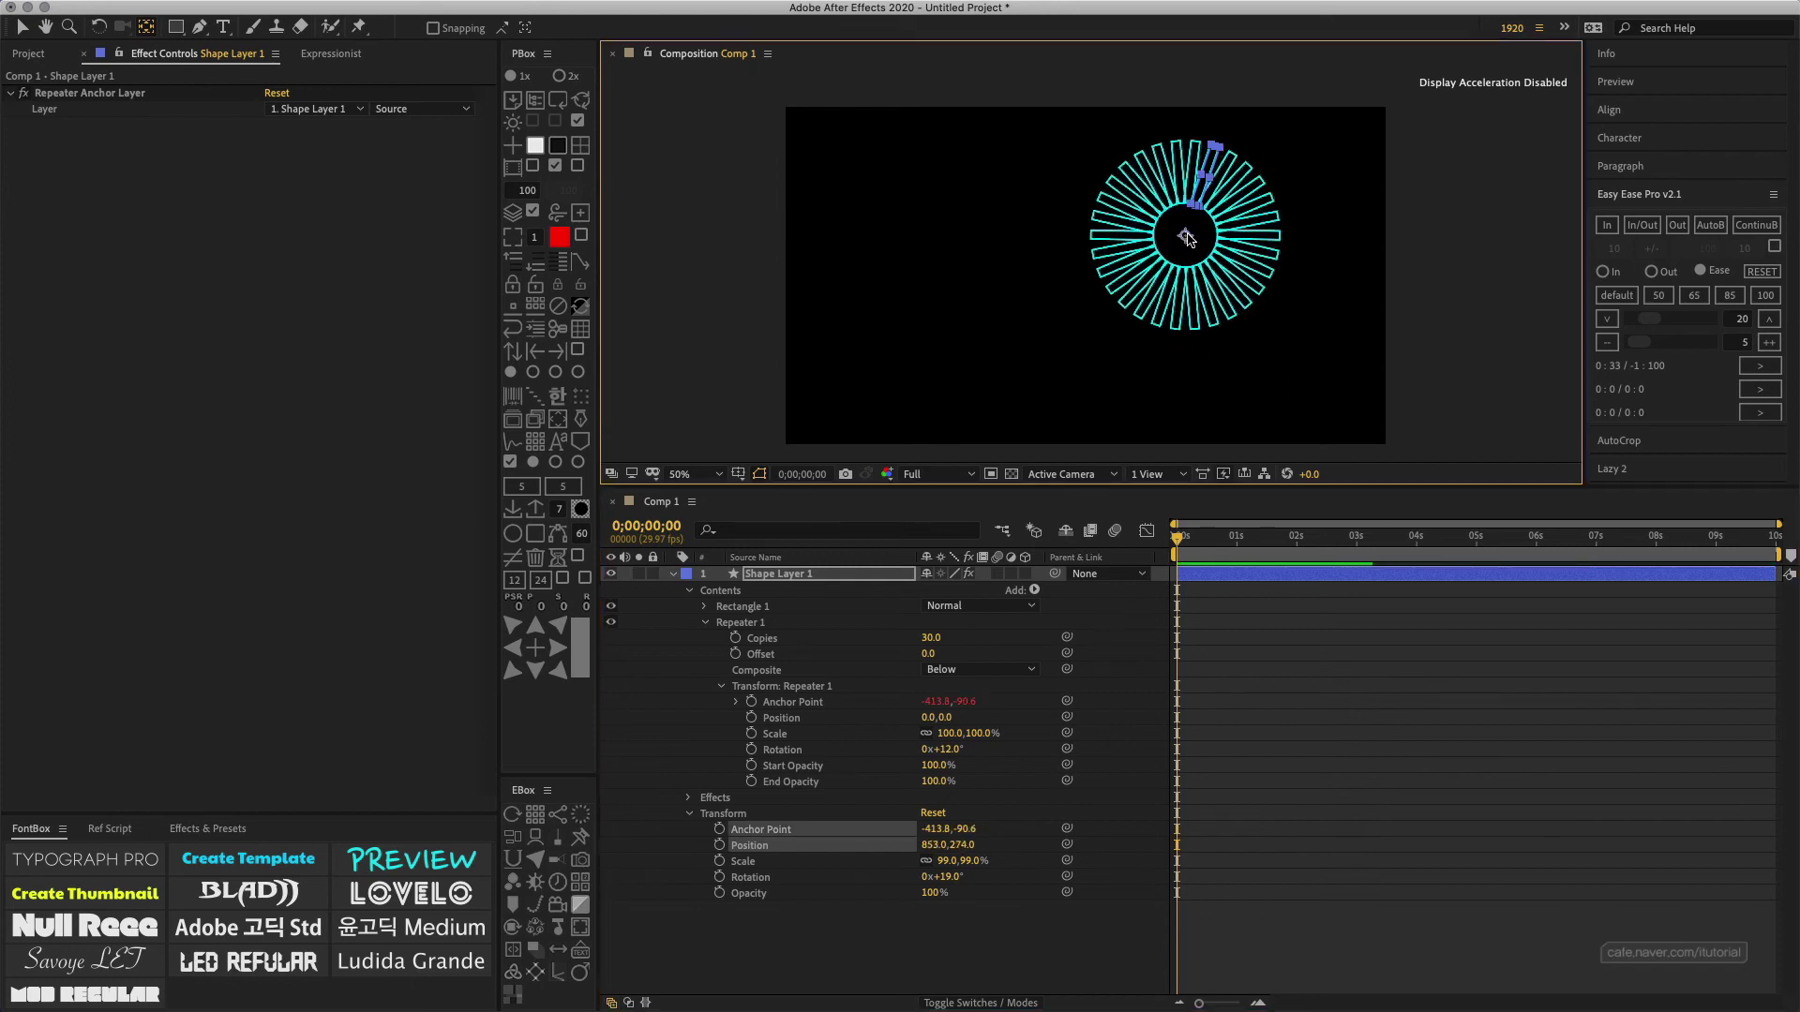
Step: Set the layer Rotation to 0° so the ring stands upright
click(948, 877)
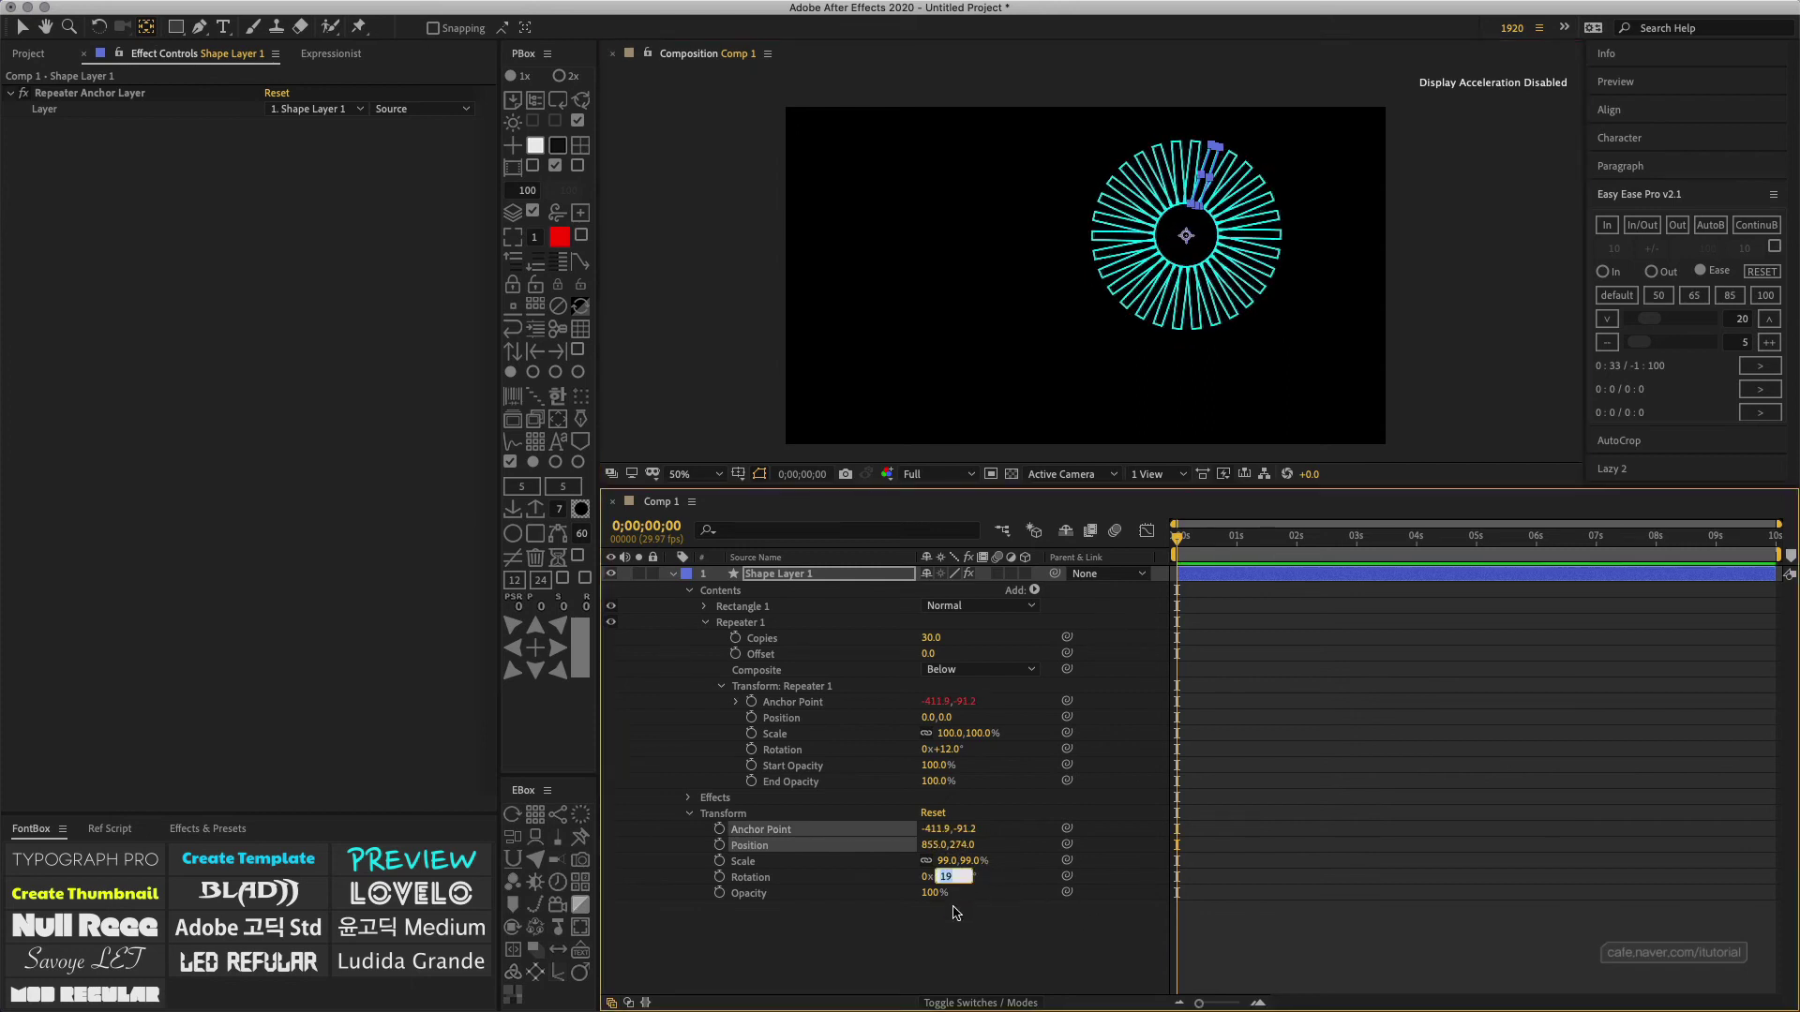
text(0)
click(977, 922)
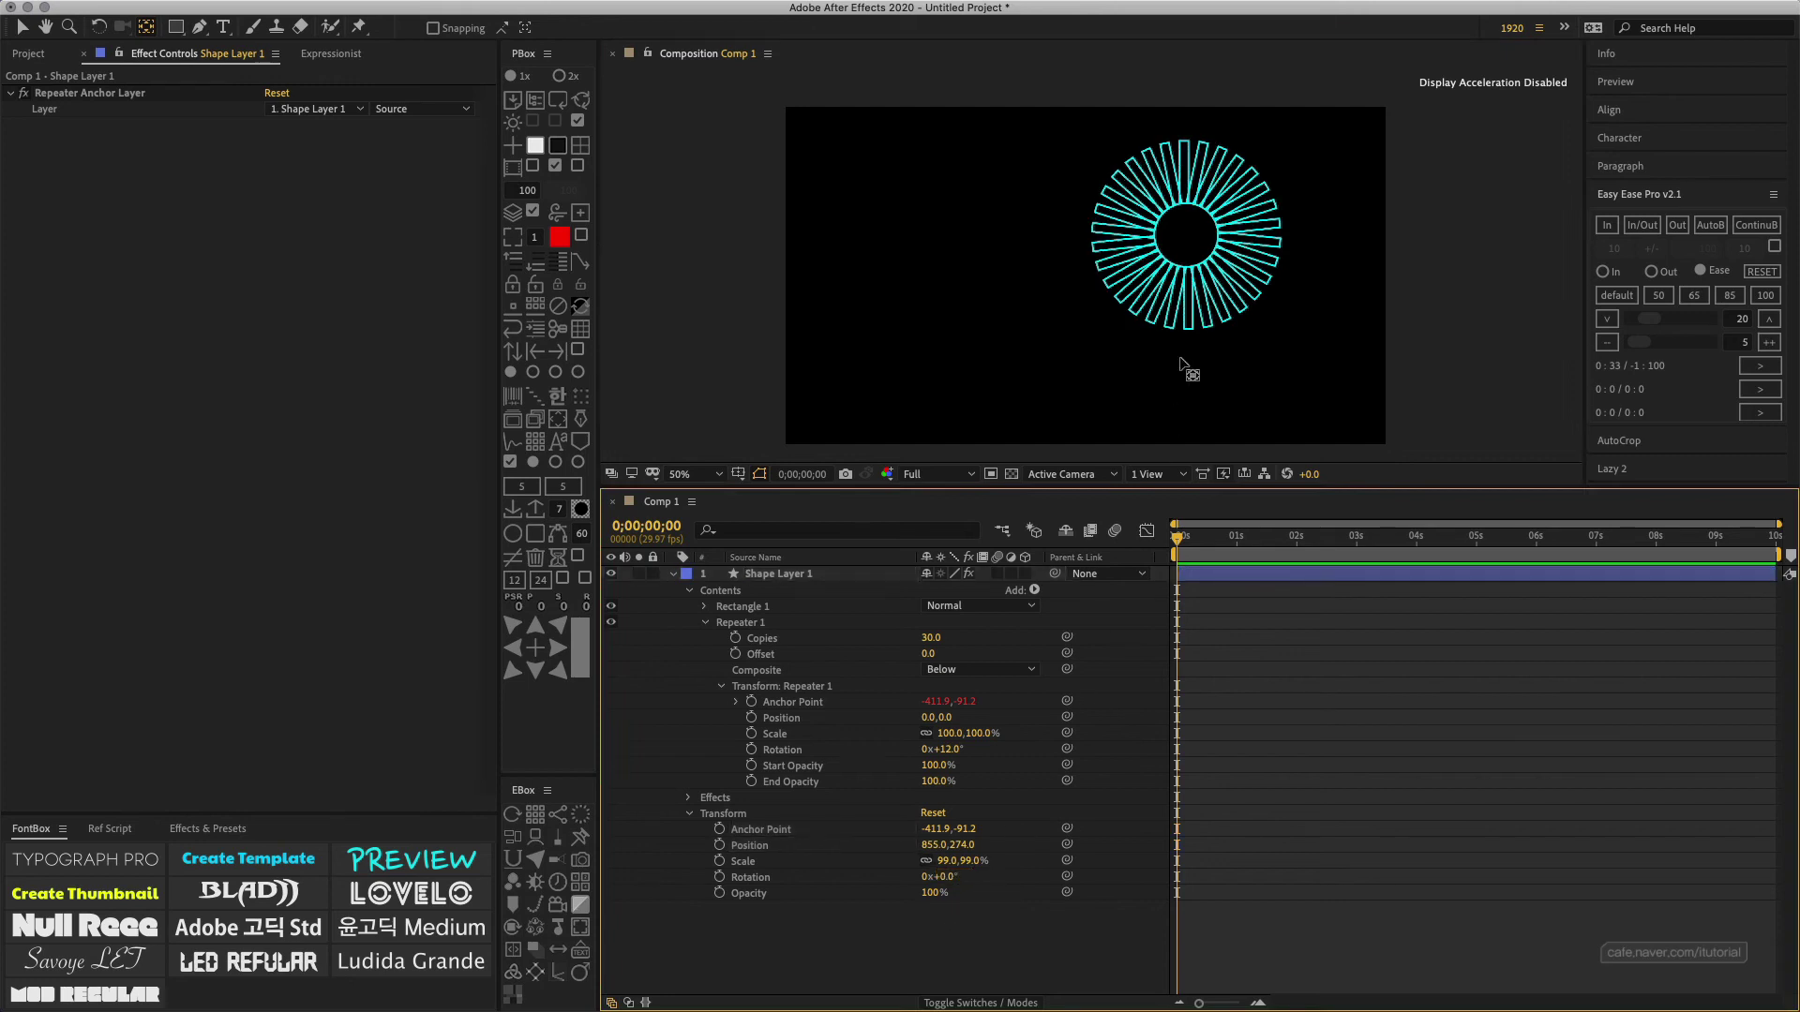
Step: Move the ring up-right, then add Null 2 and place it just below-left of the ring
click(783, 574)
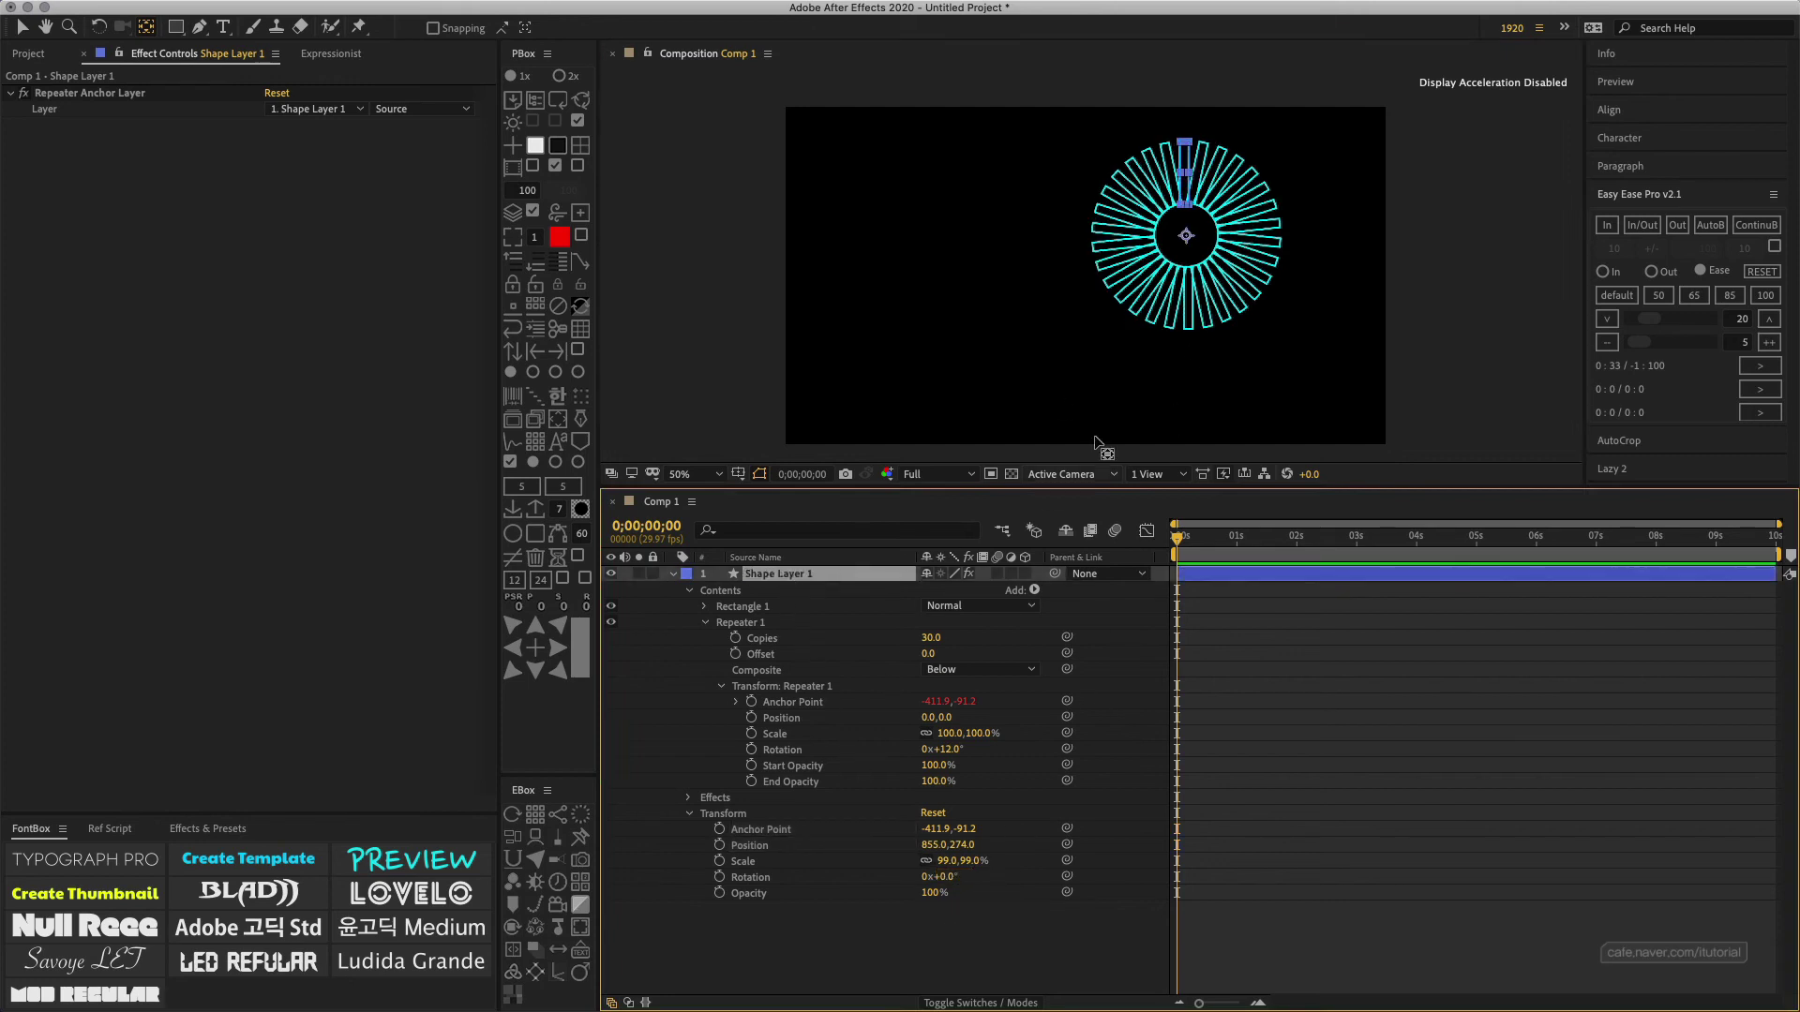
mouse_move(1185, 234)
mouse_down()
mouse_move(1217, 186)
mouse_move(1209, 262)
mouse_up()
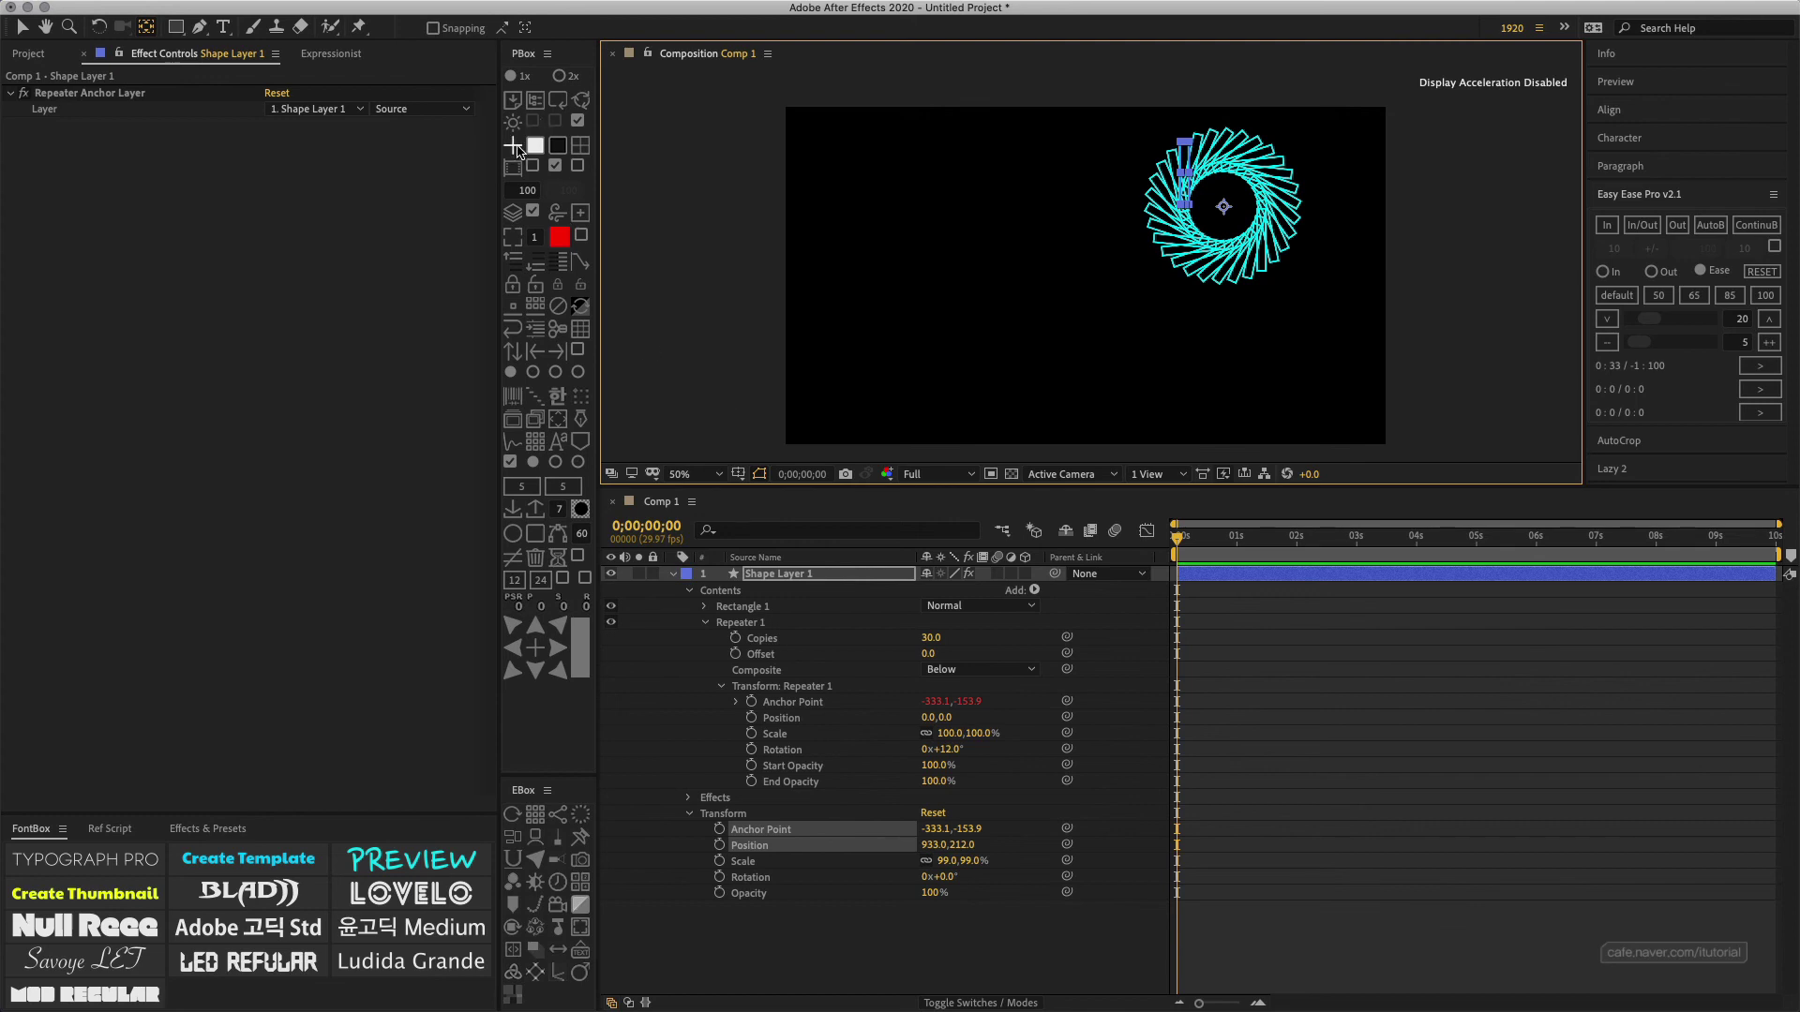
click(514, 147)
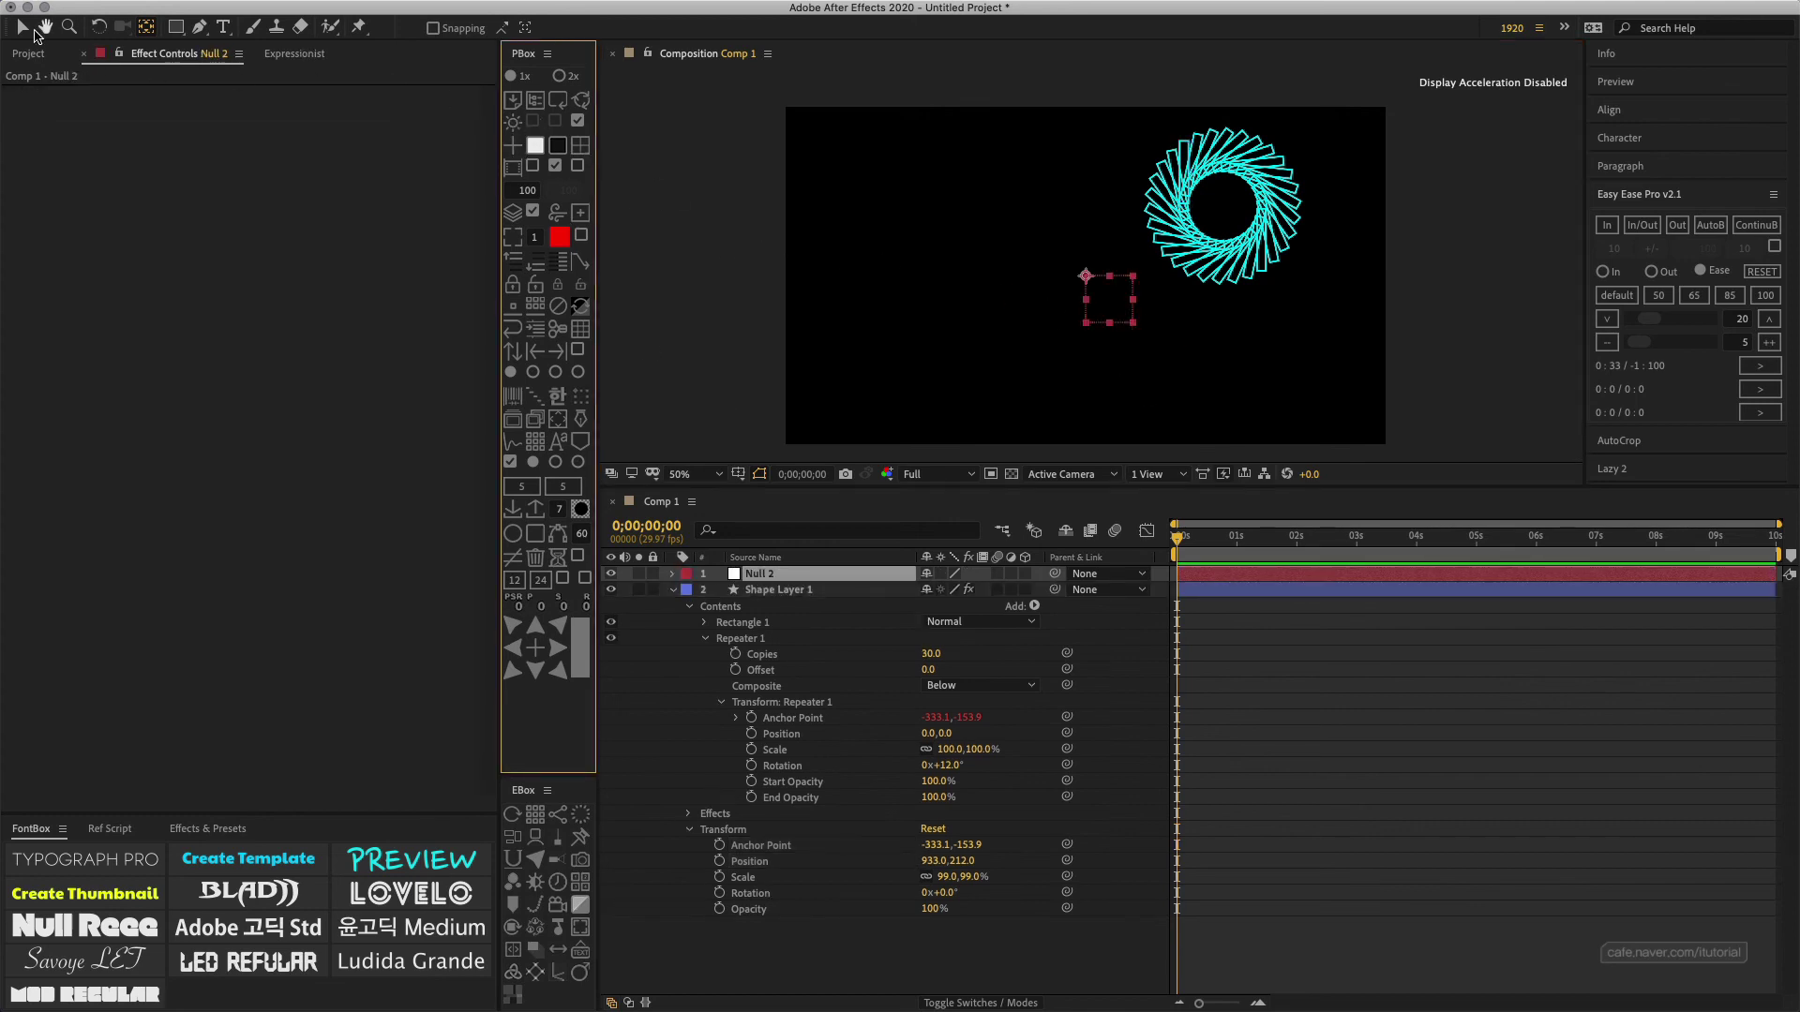
click(24, 27)
drag(1112, 294, 1179, 286)
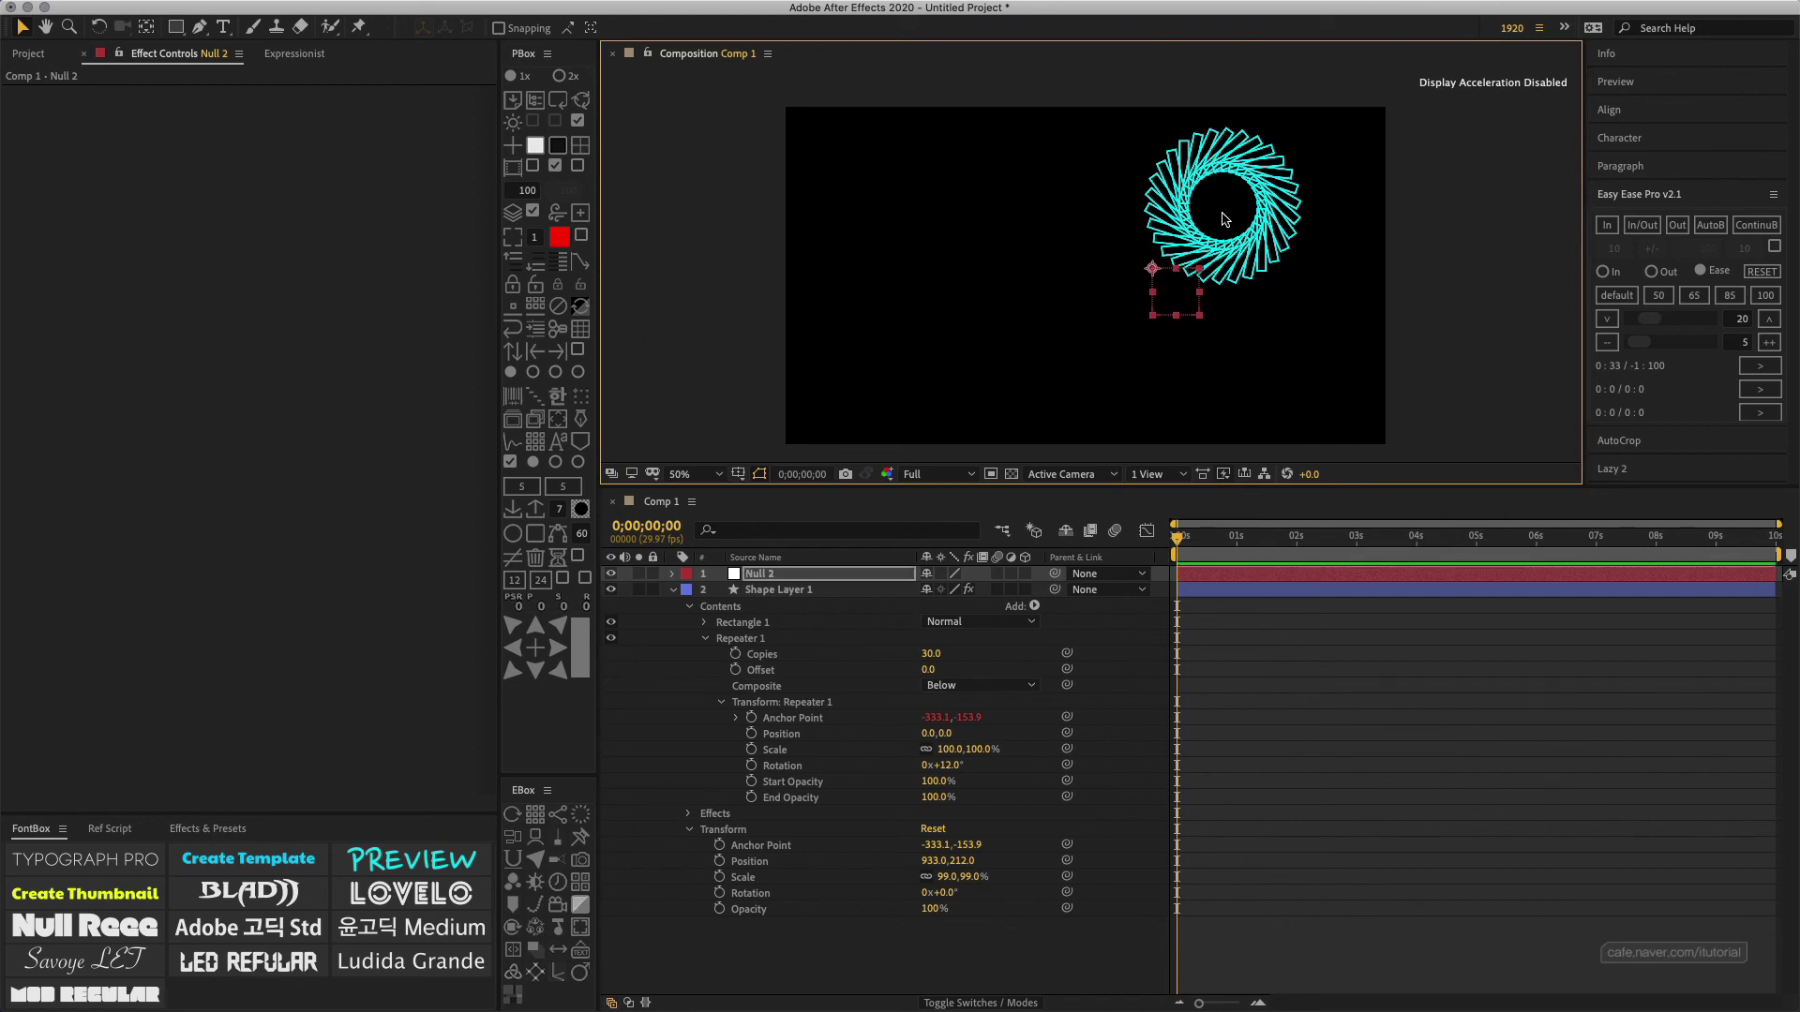
Step: Select Shape Layer 1 and open the Repeater Anchor Layer source list
click(803, 590)
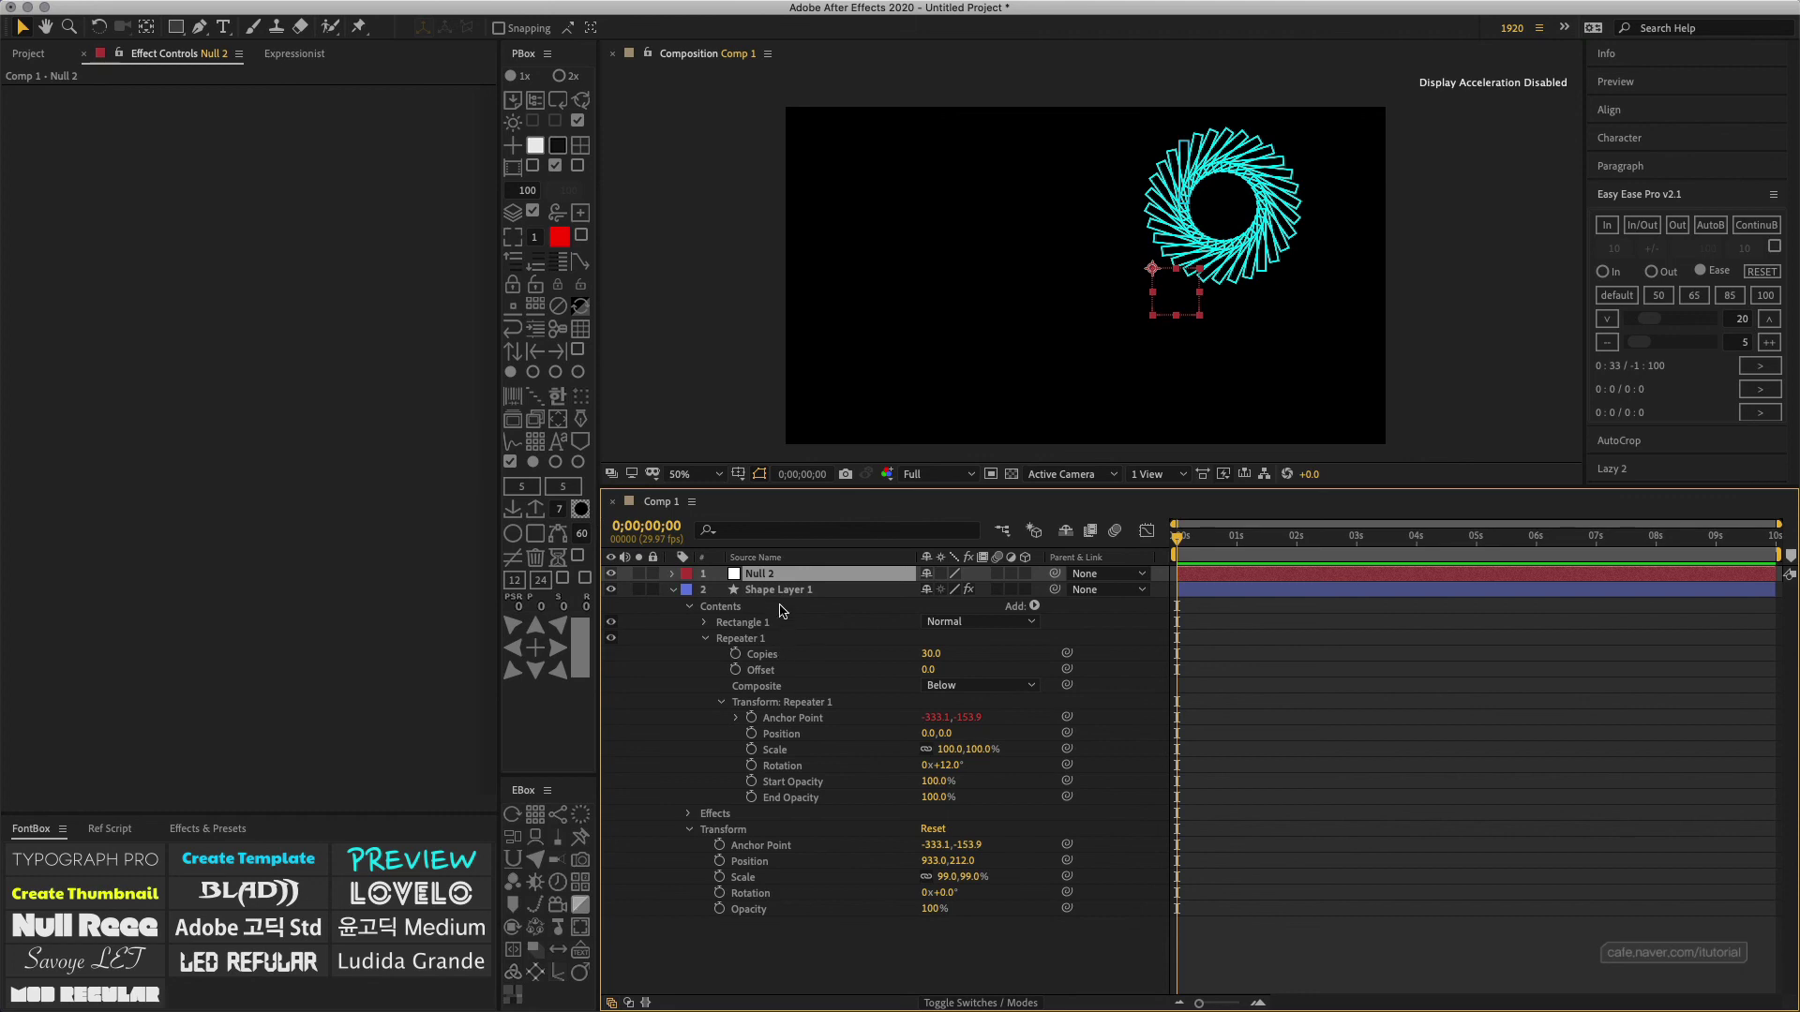
click(783, 589)
click(357, 110)
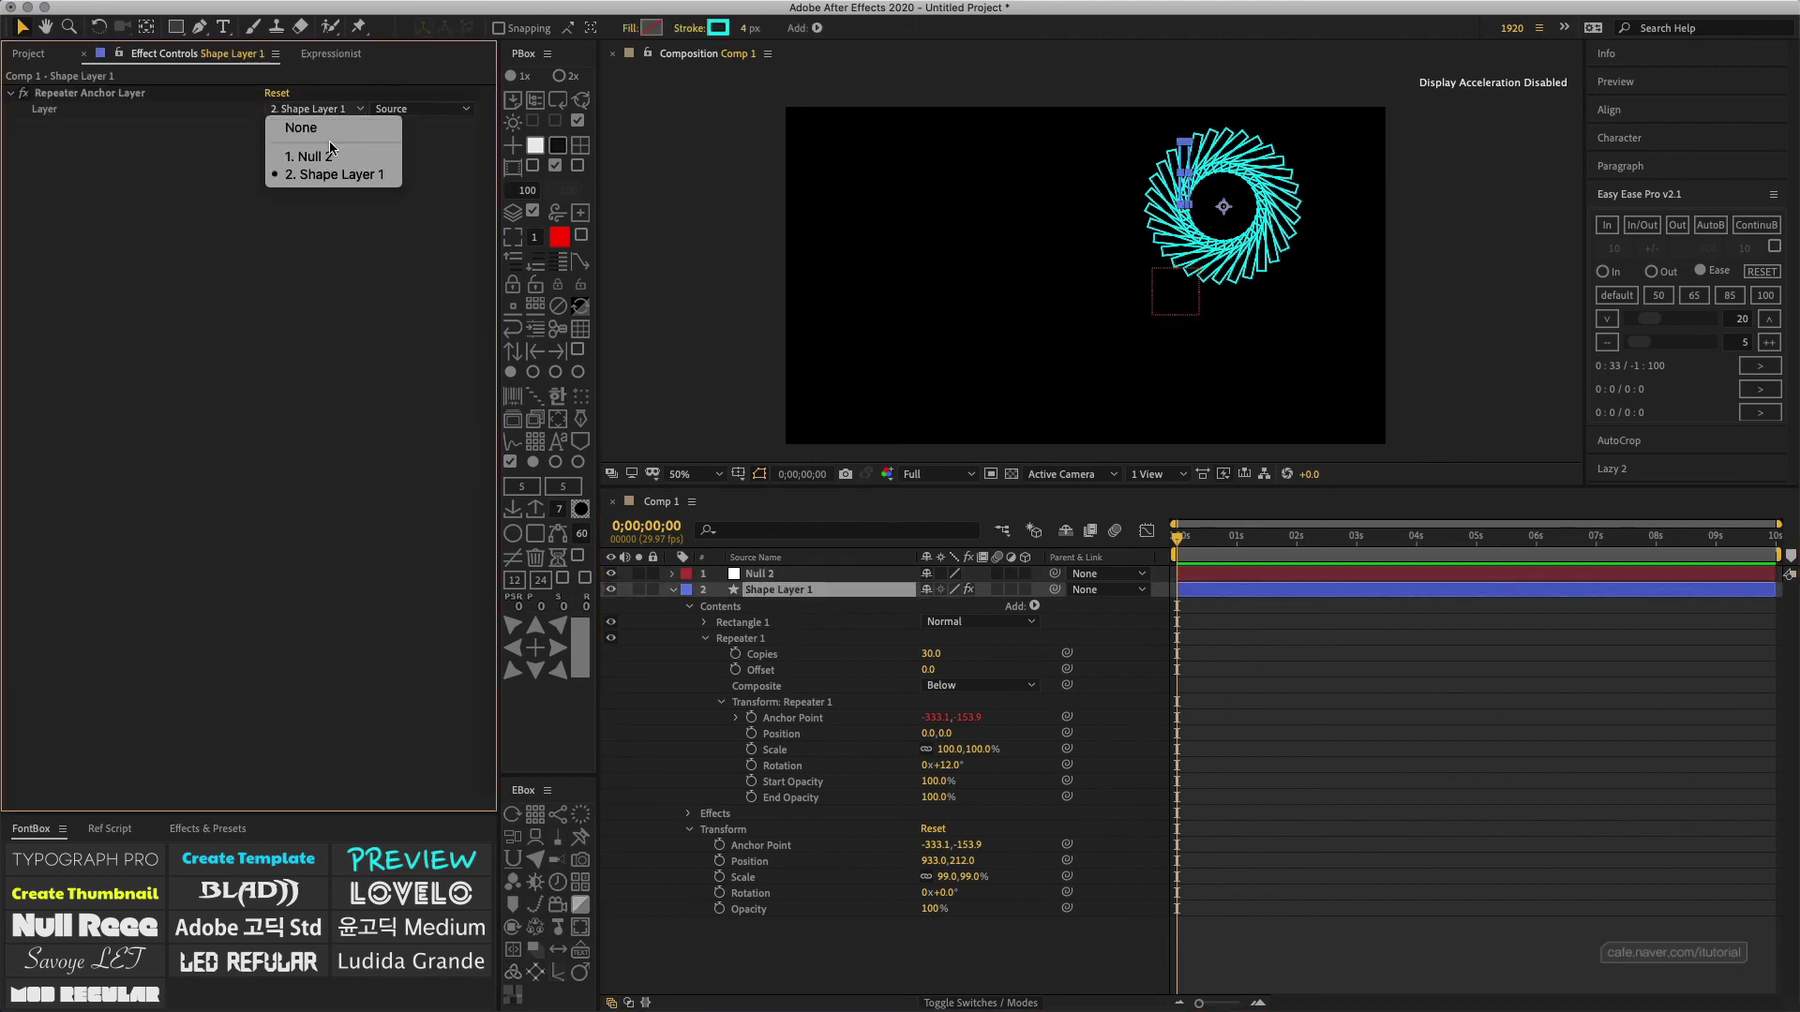
click(330, 152)
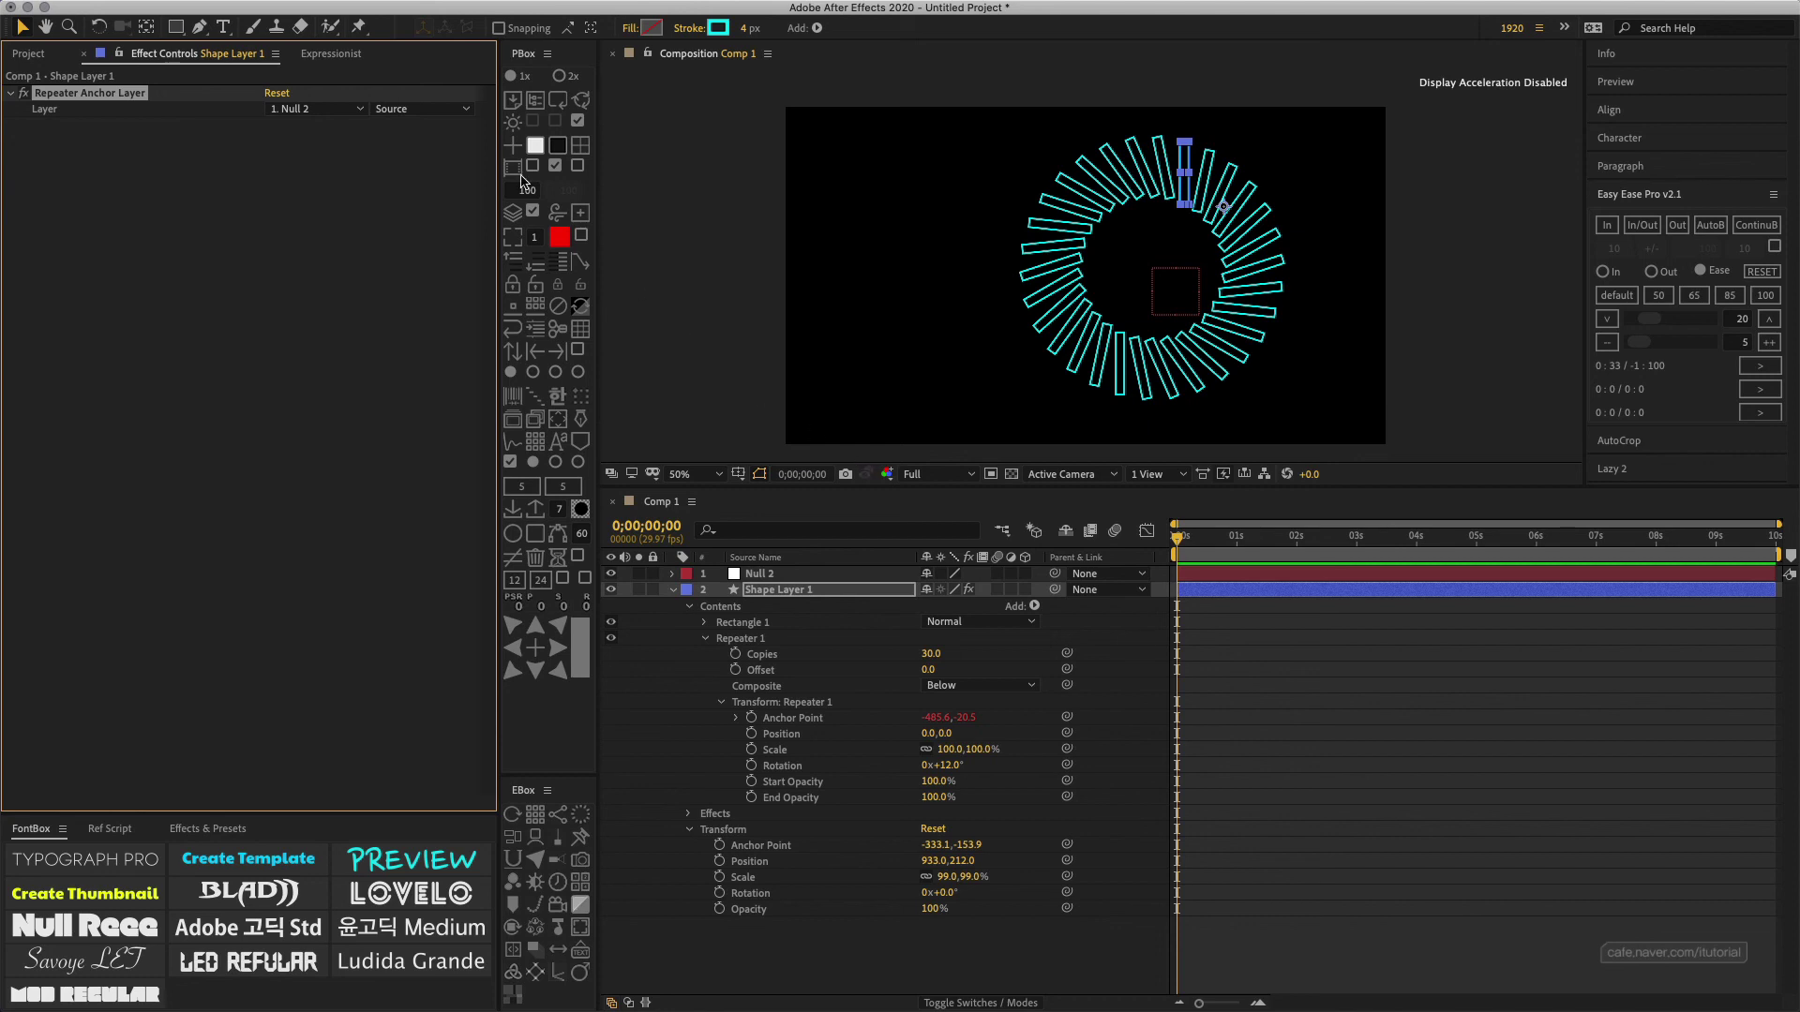
click(359, 108)
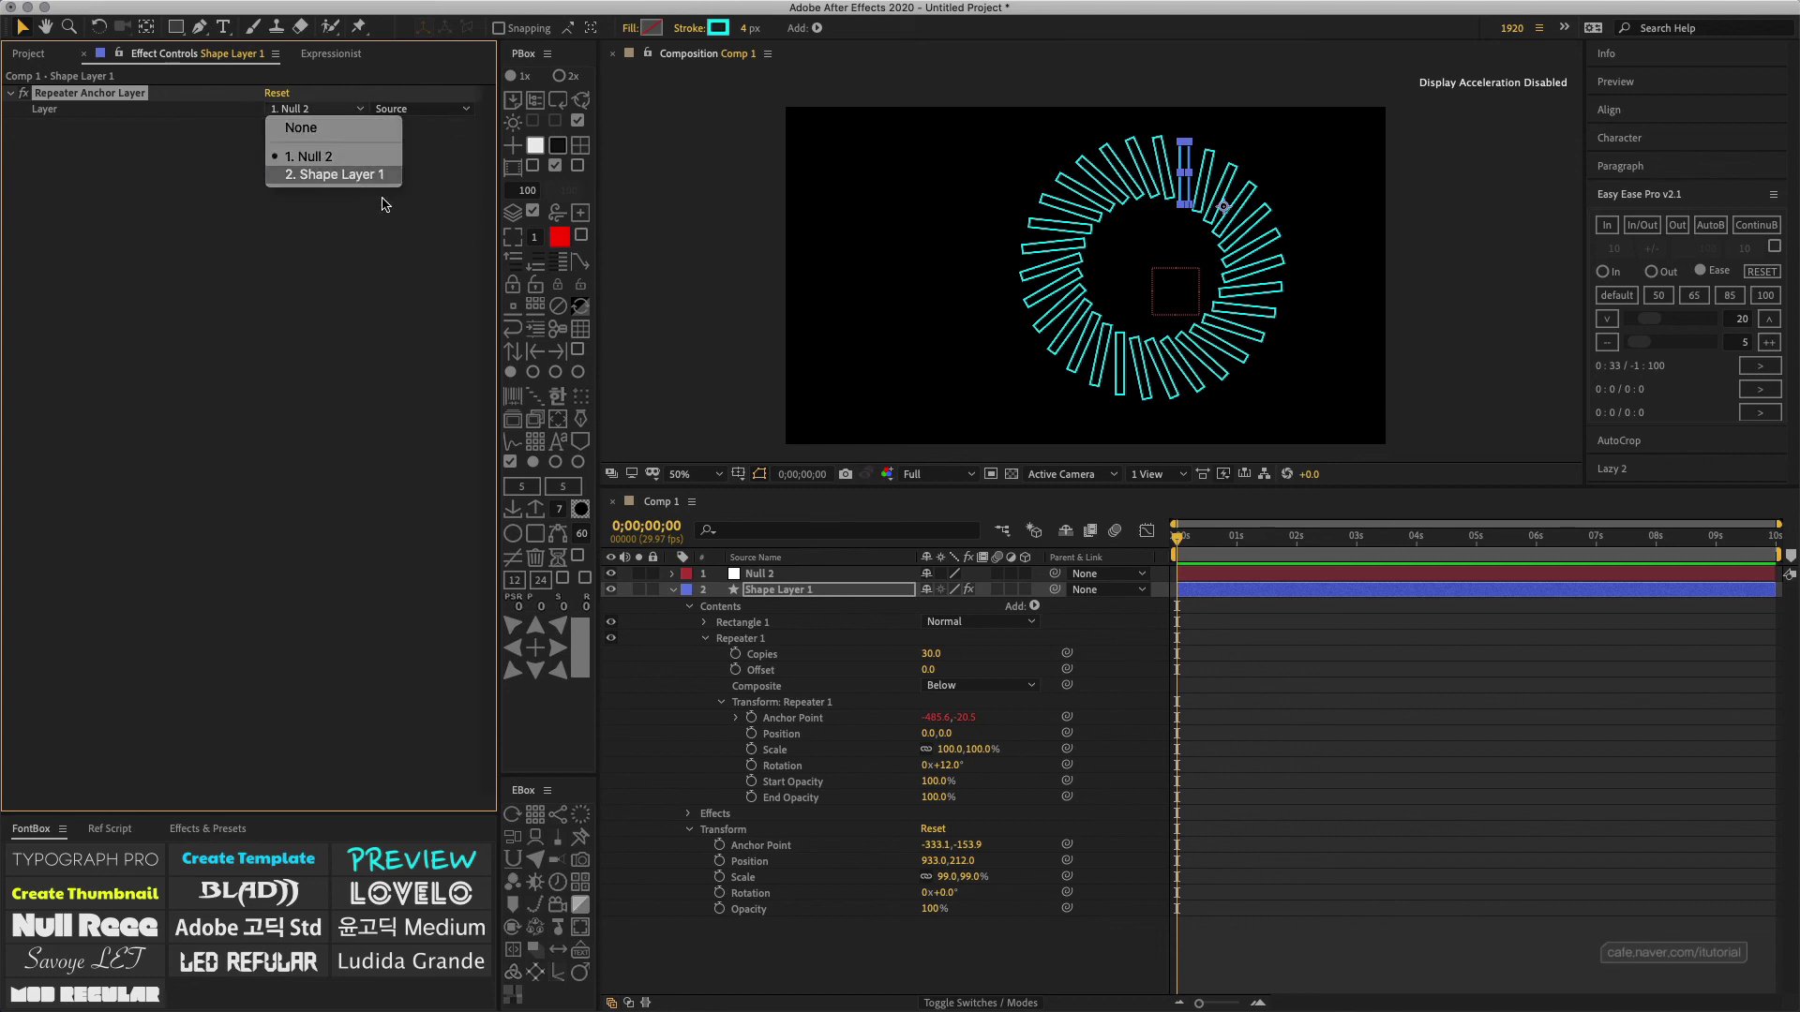
click(337, 174)
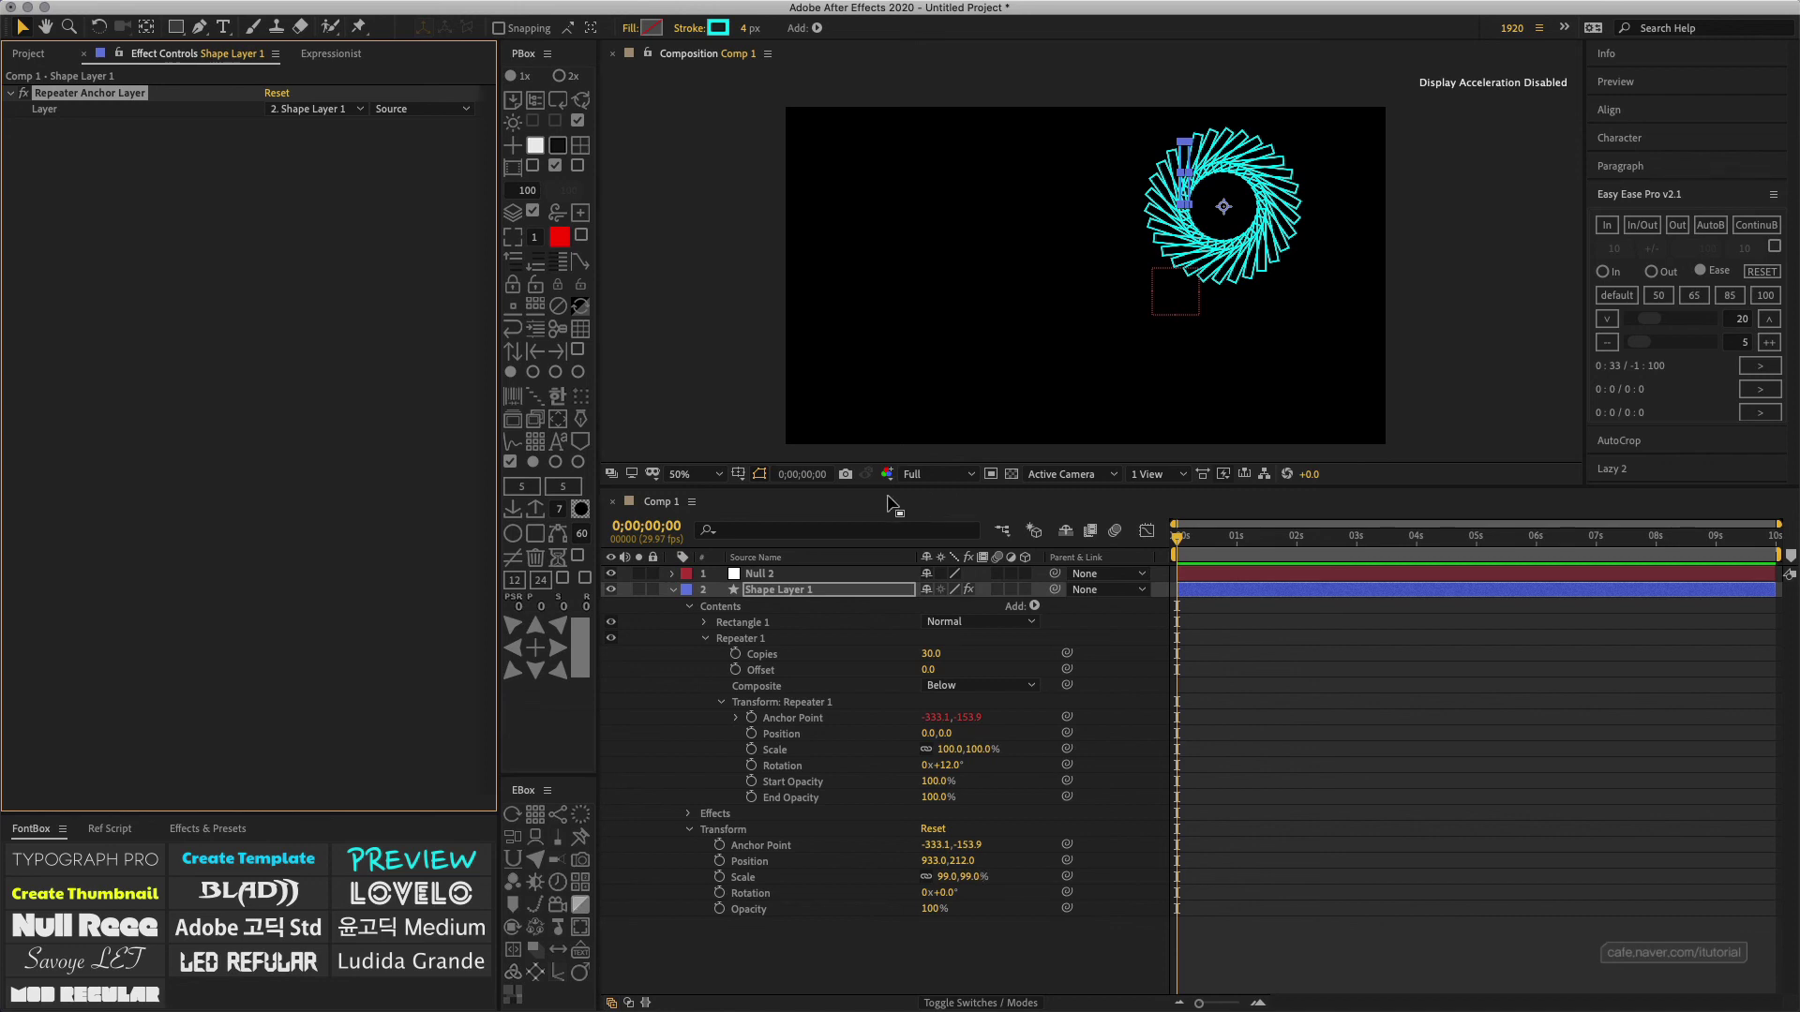
Step: Move Null 2 slightly lower and further left, keeping it just below-left of the cyan ring
click(766, 579)
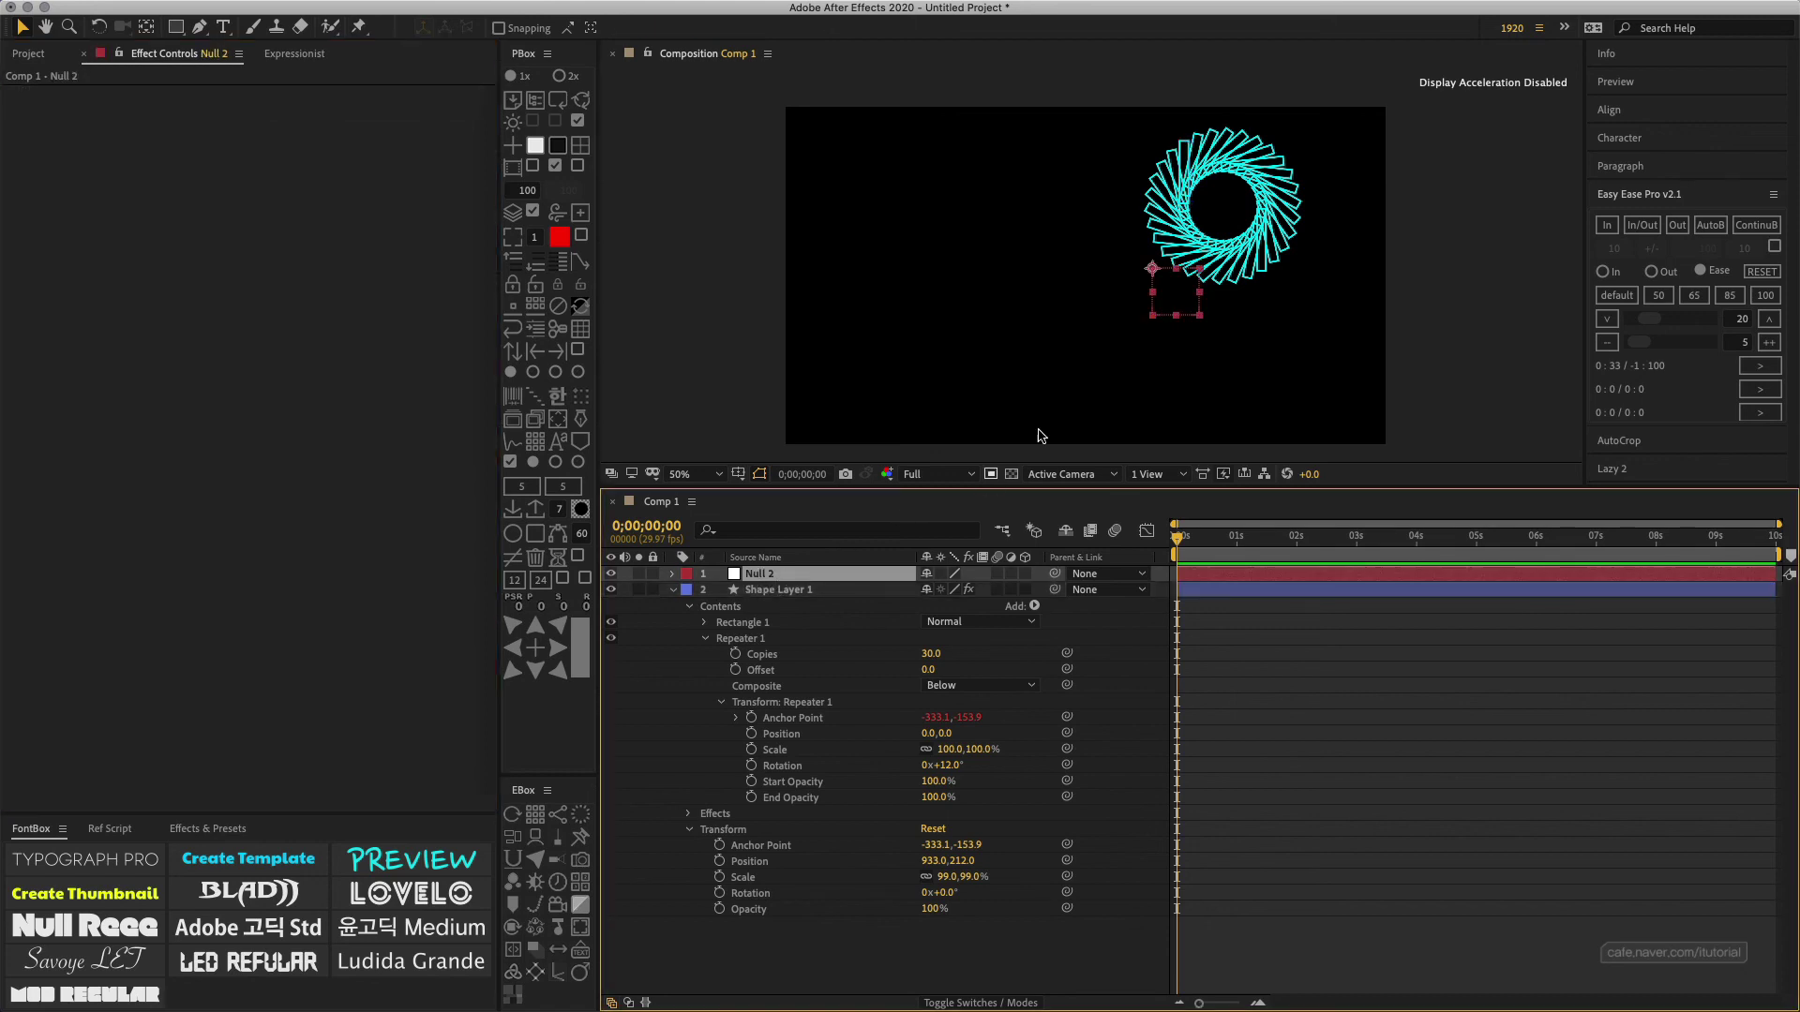
mouse_move(1166, 286)
mouse_down()
mouse_move(1183, 248)
mouse_move(1175, 298)
mouse_up()
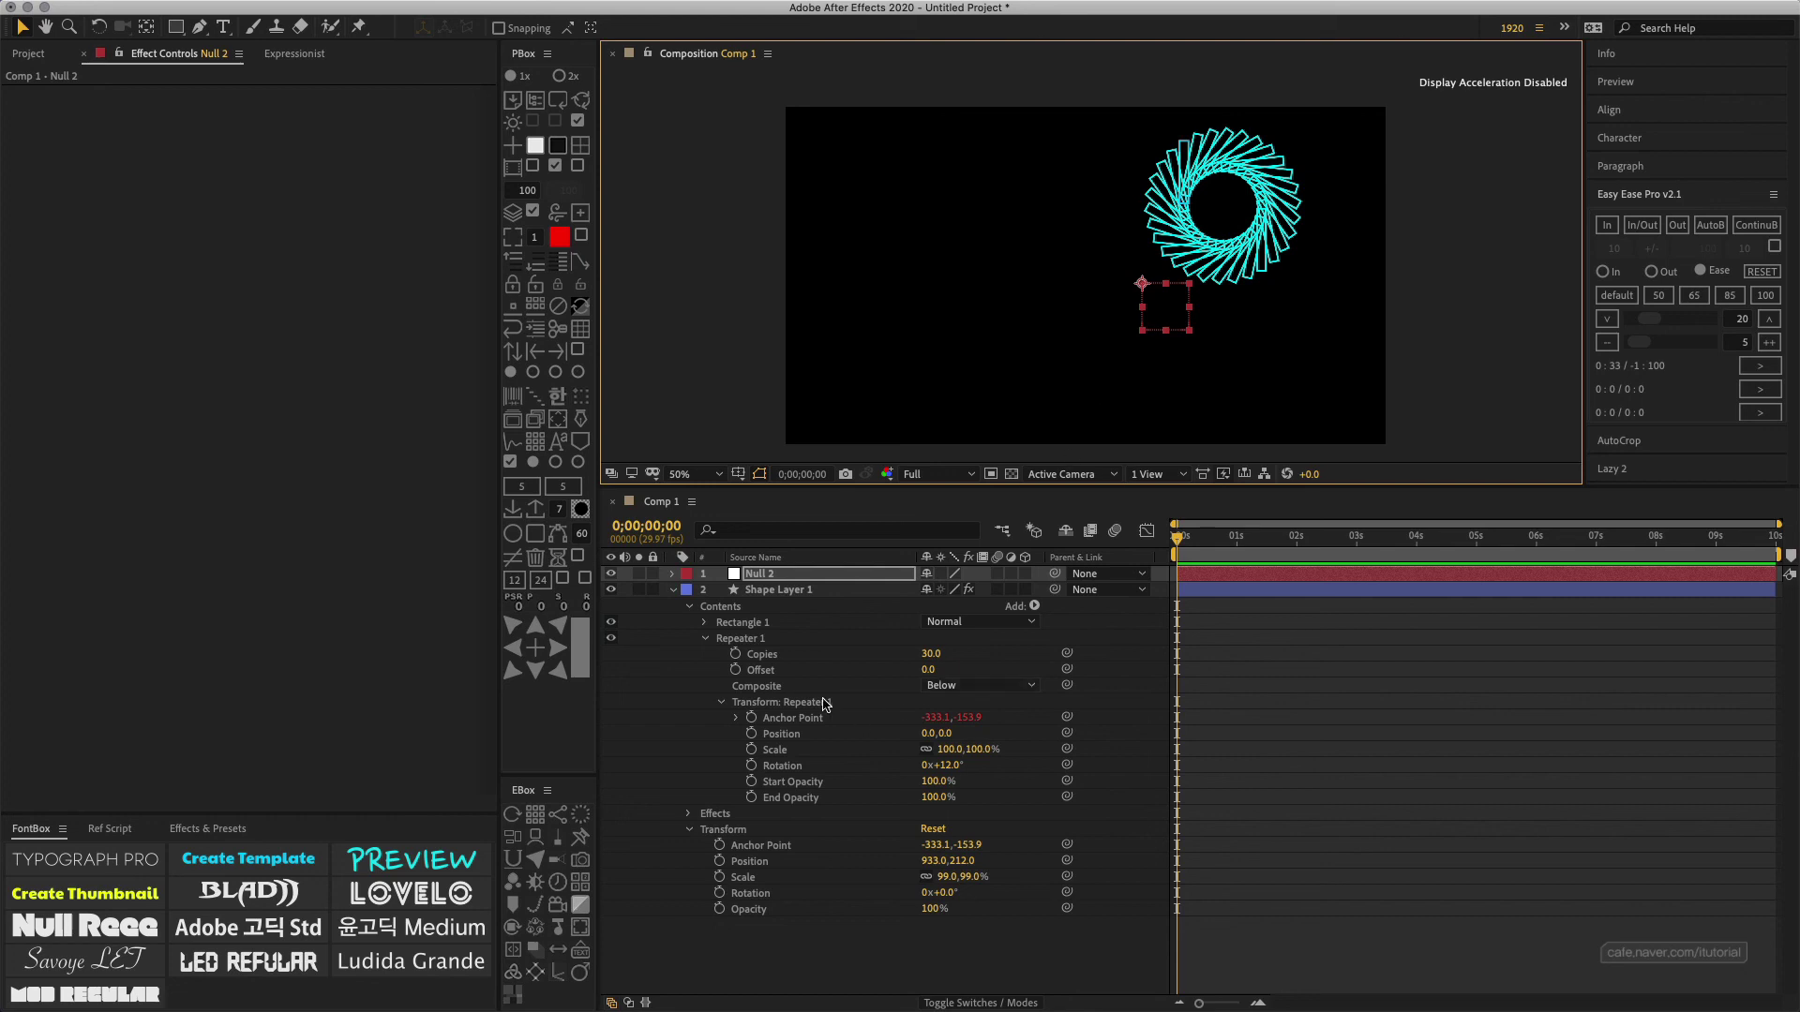